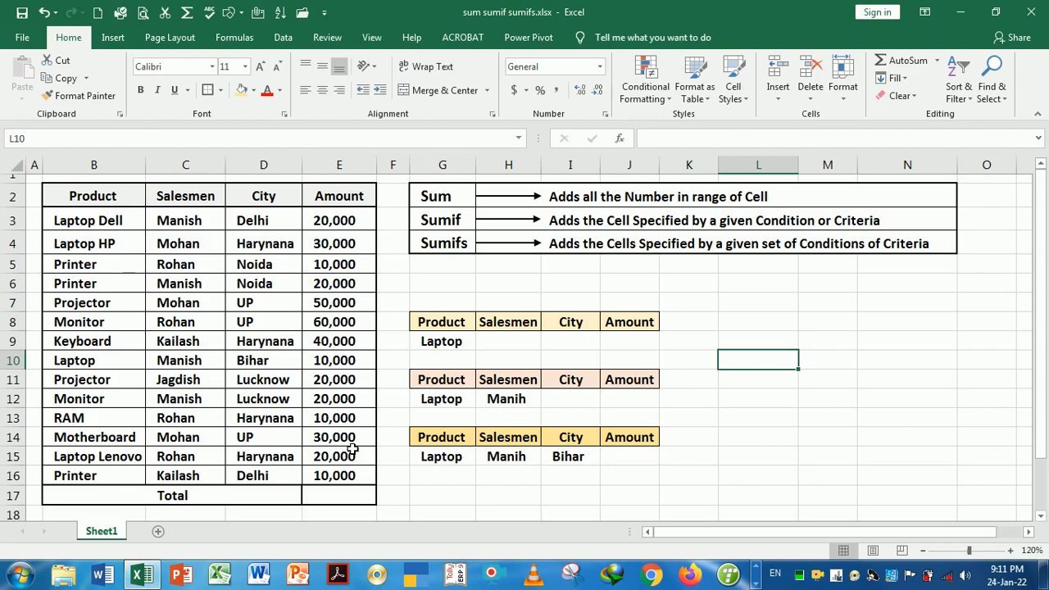
Examine the Sum, Sumif and Sumifs descriptions and the Product, Salesmen, City and Amount columns of the sales table
left_click(460, 273)
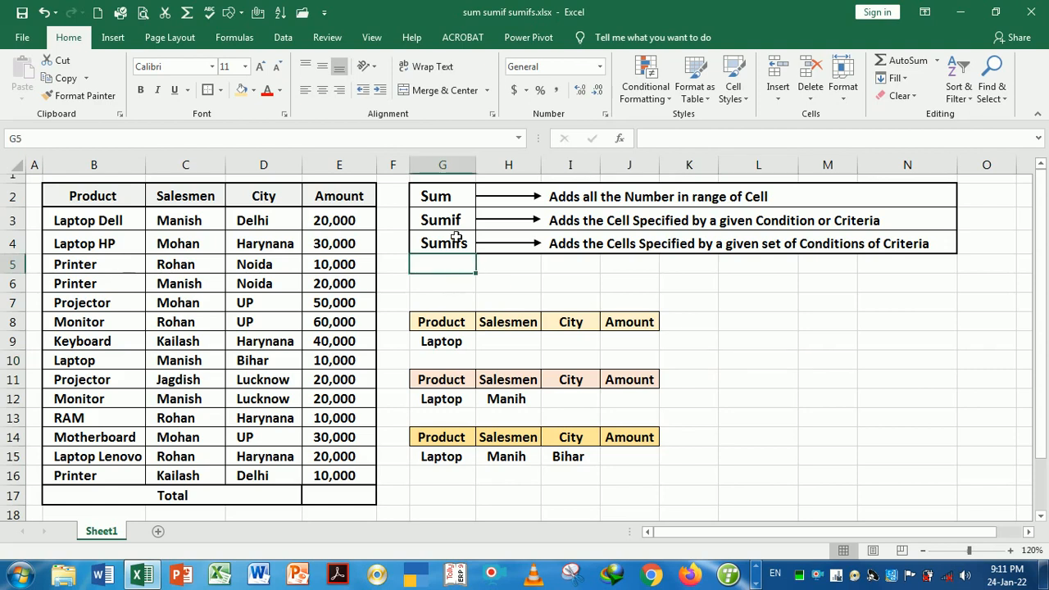
left_click(459, 197)
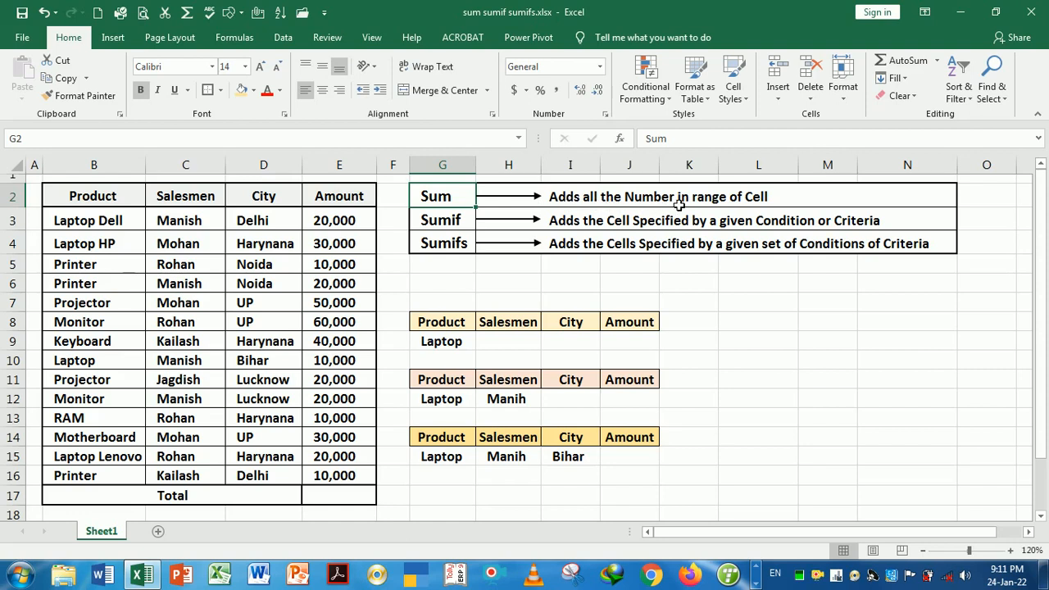
left_click(721, 207)
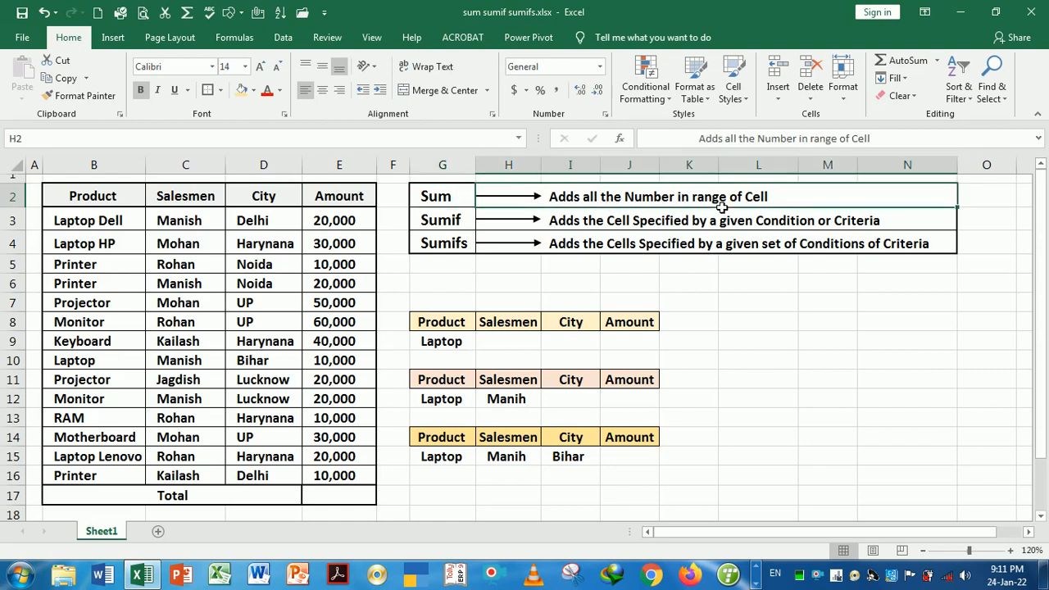
left_click(726, 283)
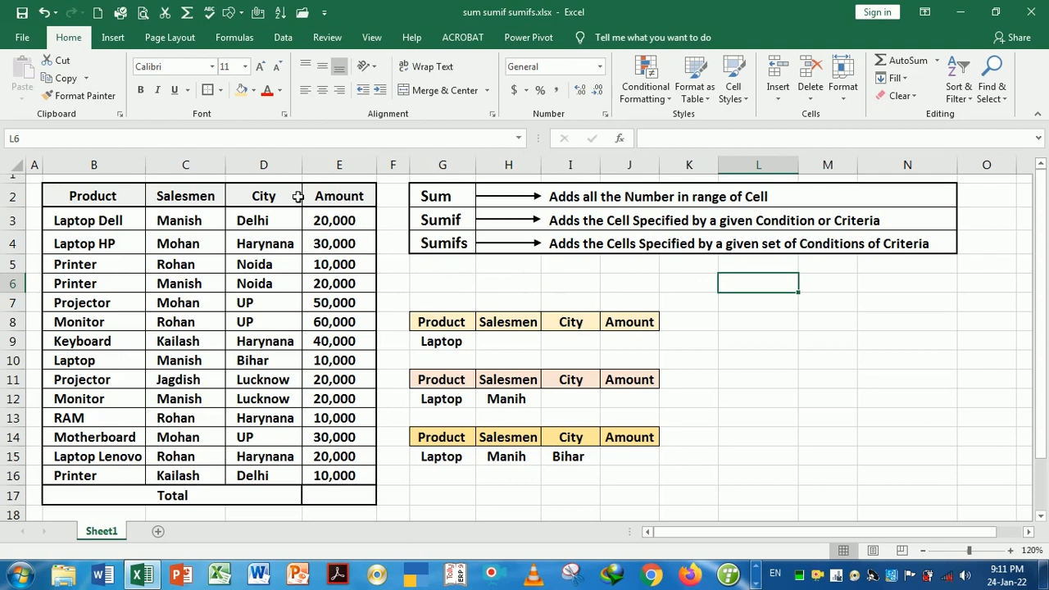
left_click(128, 201)
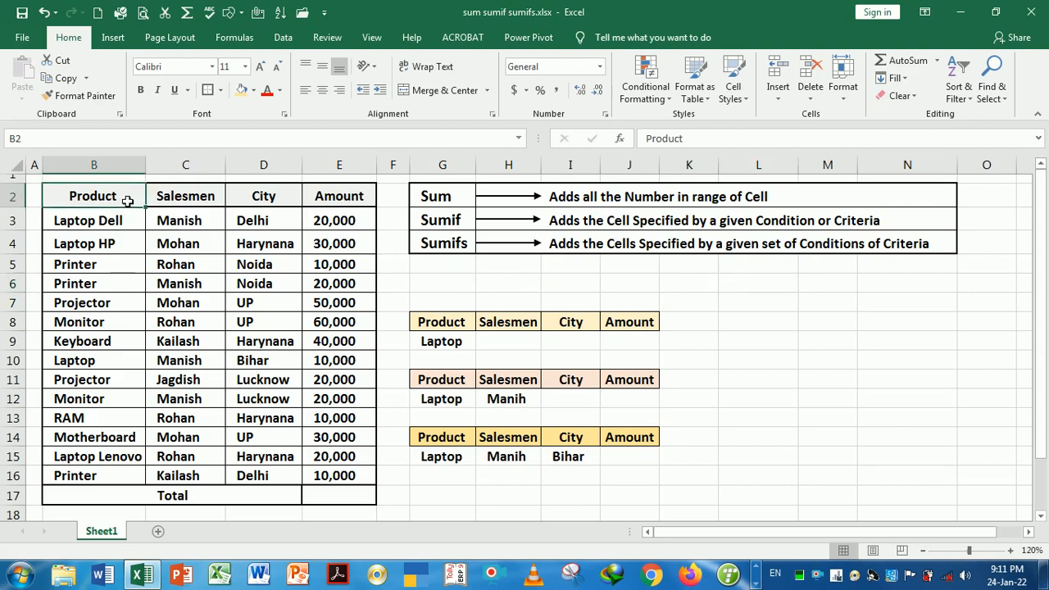
left_click(167, 195)
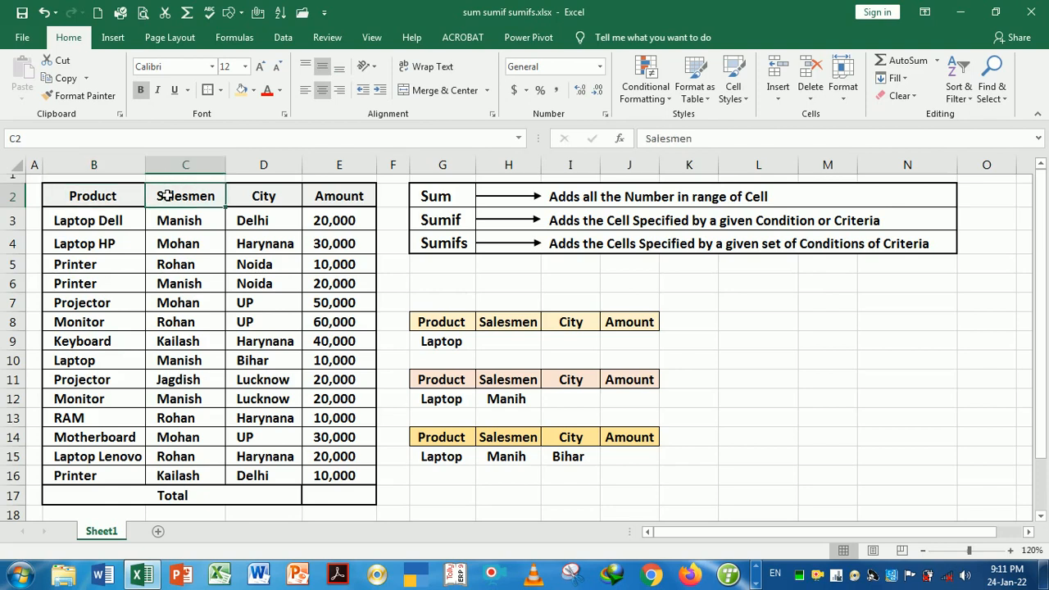
left_click(243, 197)
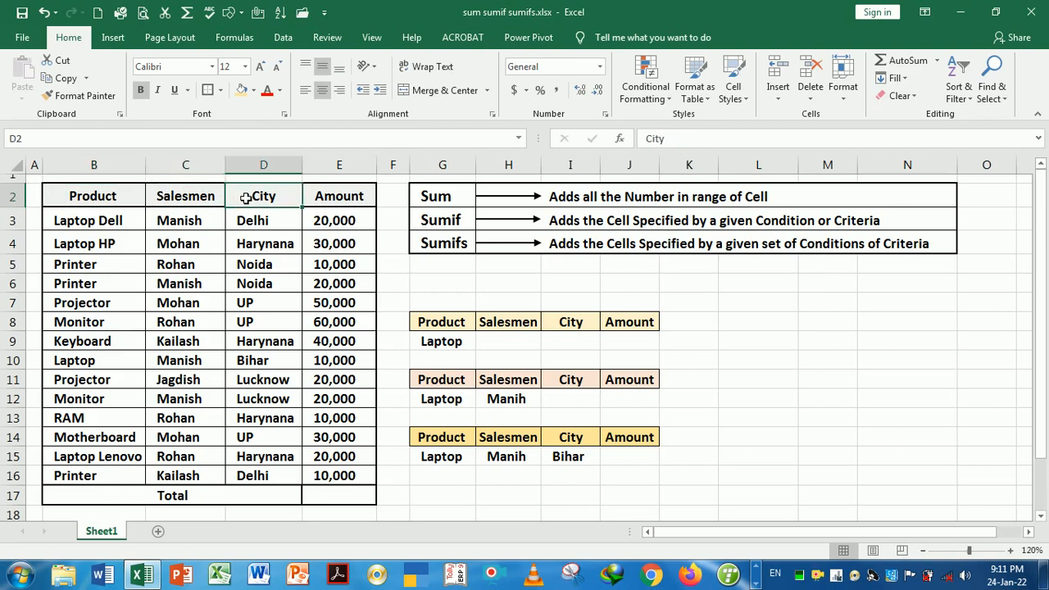
left_click(328, 201)
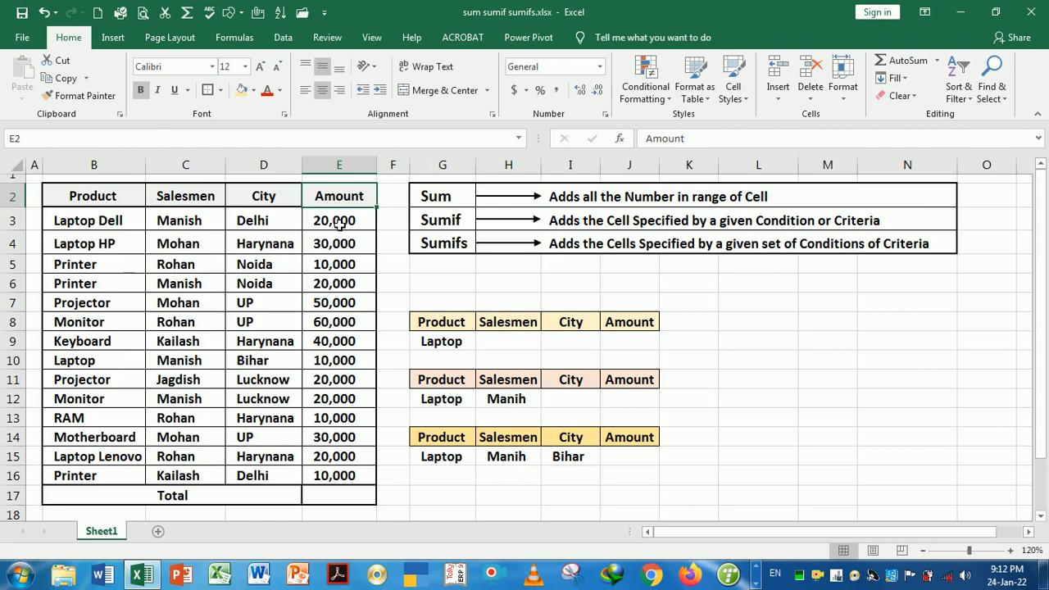
left_click(339, 225)
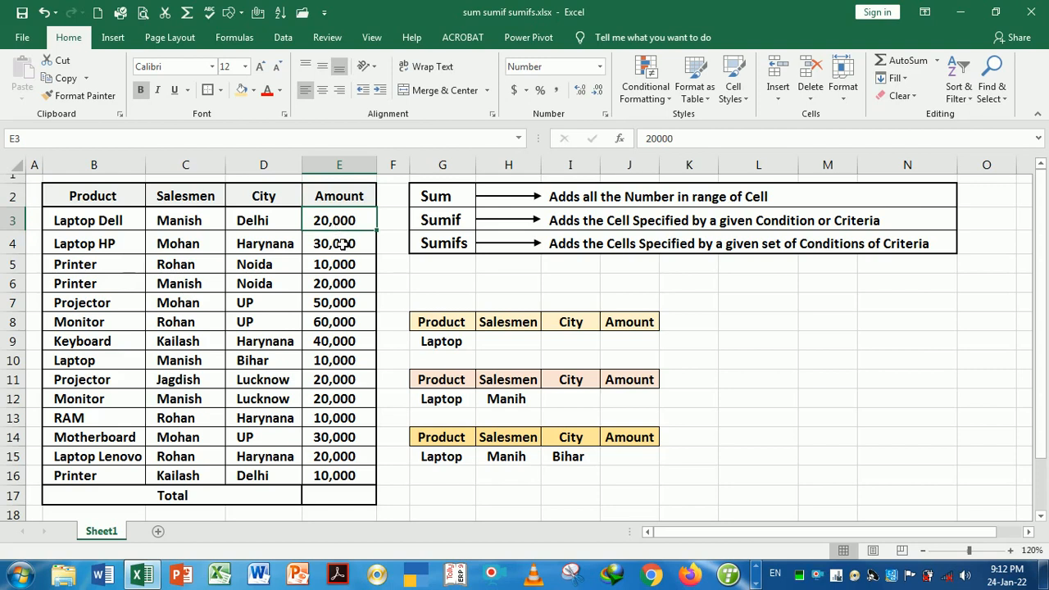
left_click(342, 245)
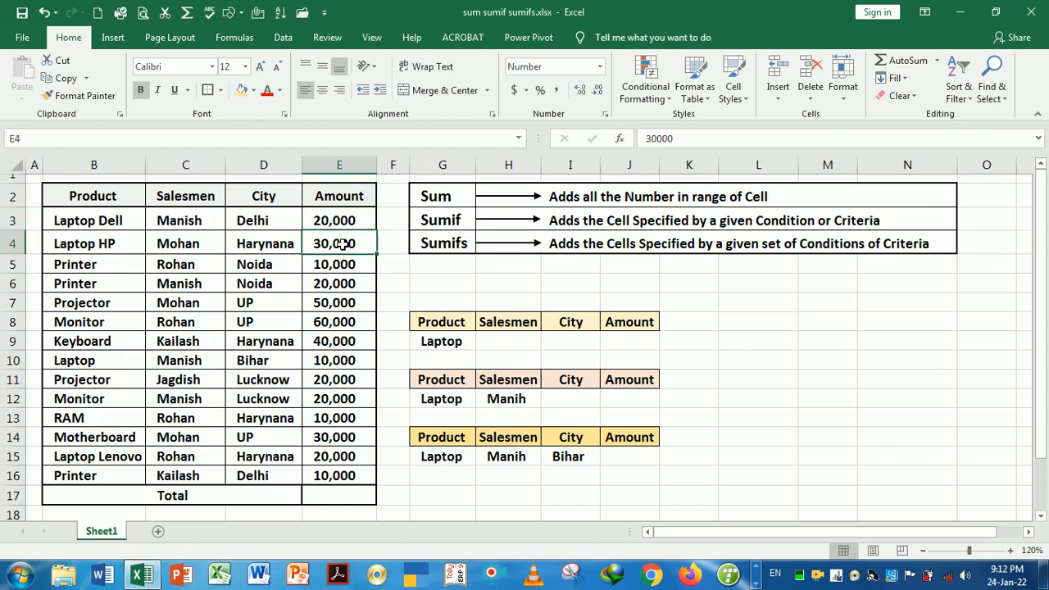
left_click(441, 201)
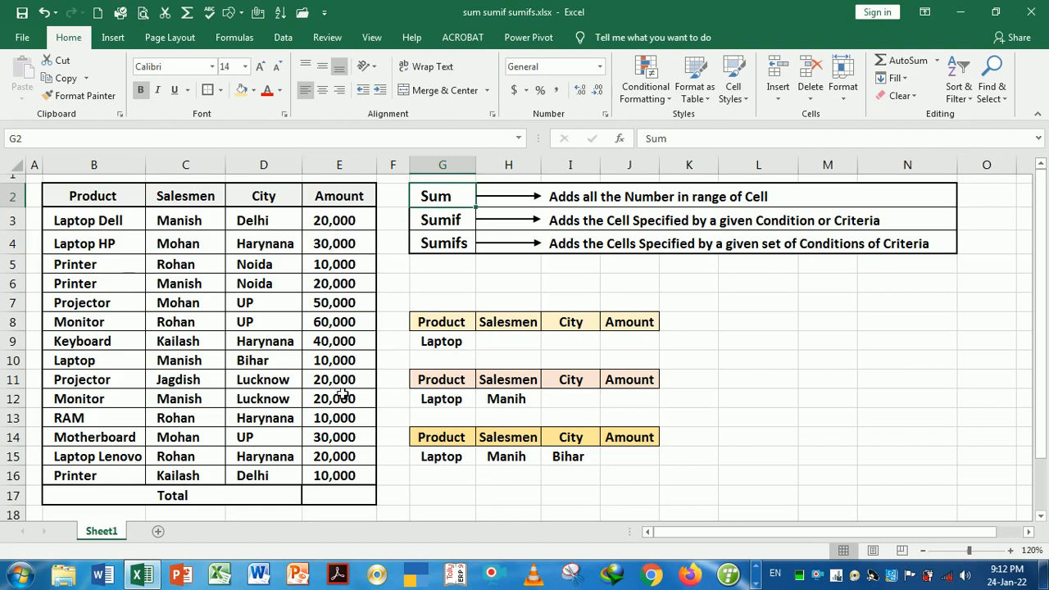
Enter =SUM(E3:E16) in the Total row's Amount cell, E17, to add up all the amounts
left_click(334, 503)
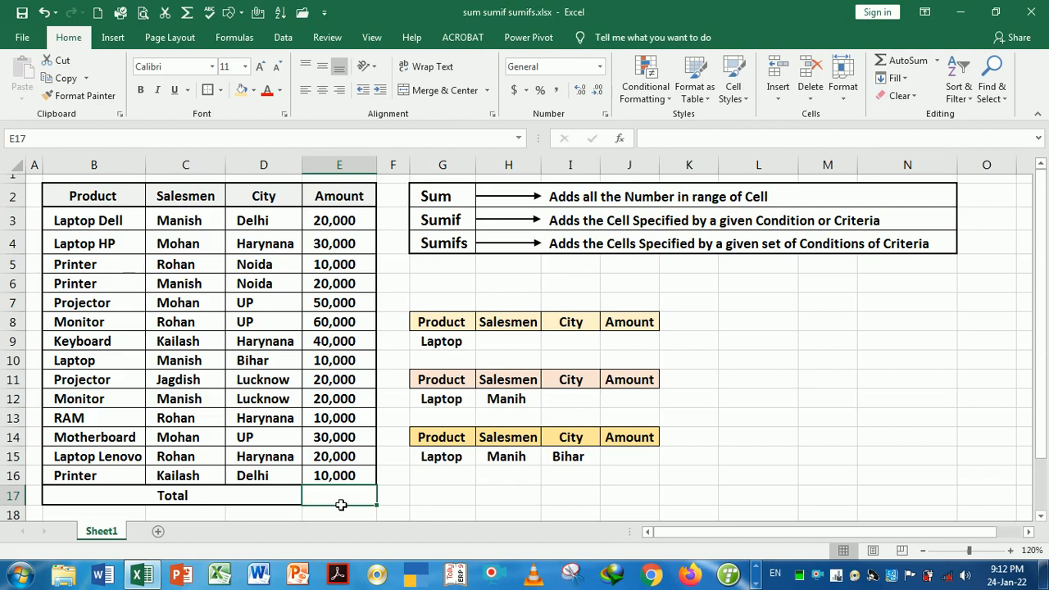
type("=")
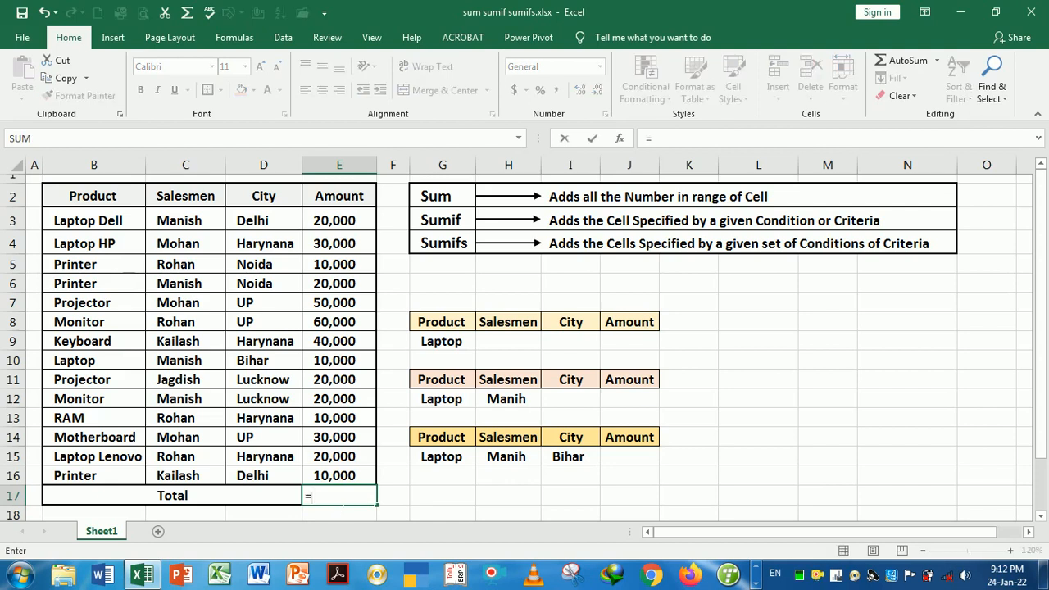
type("sum")
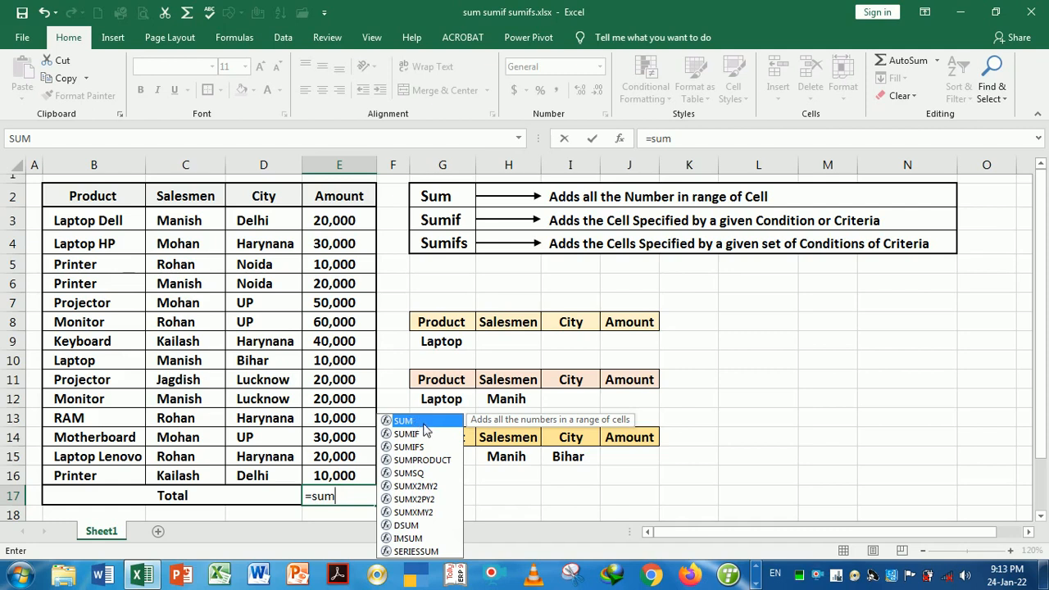
double_click(424, 423)
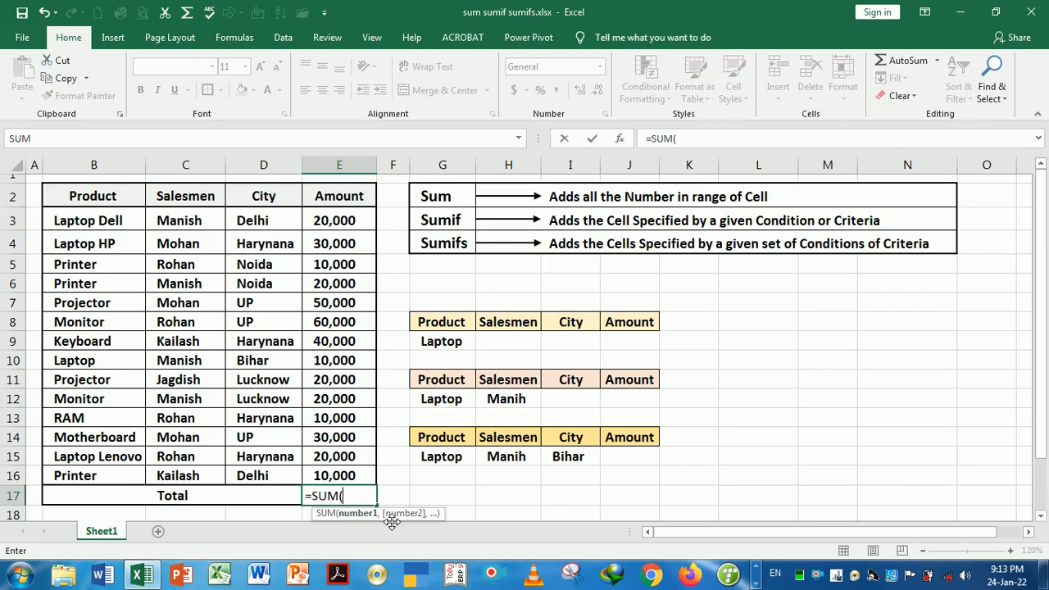
left_click_drag(392, 522, 474, 518)
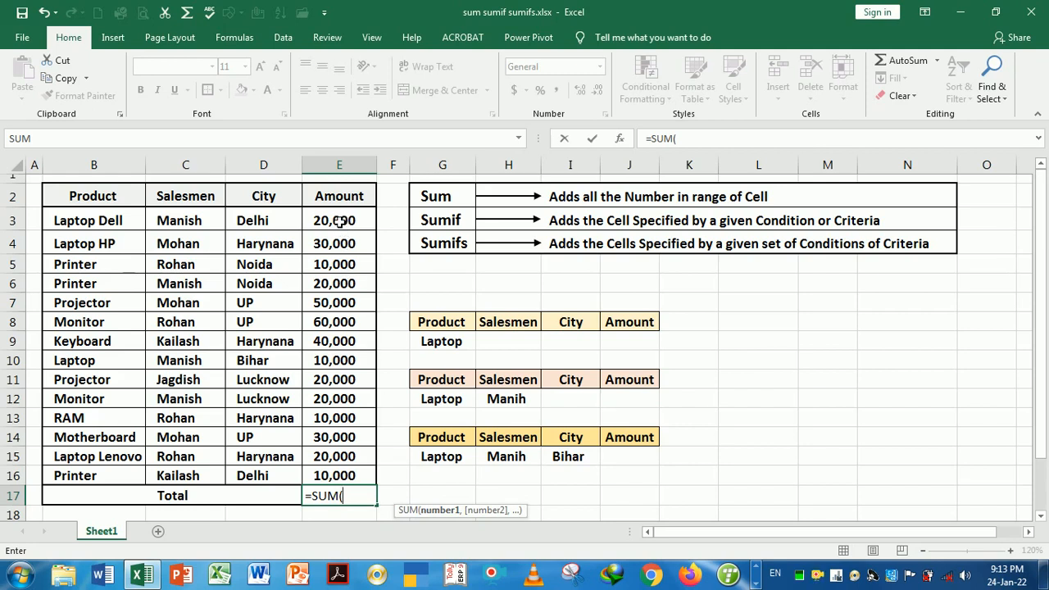
left_click_drag(339, 221, 338, 469)
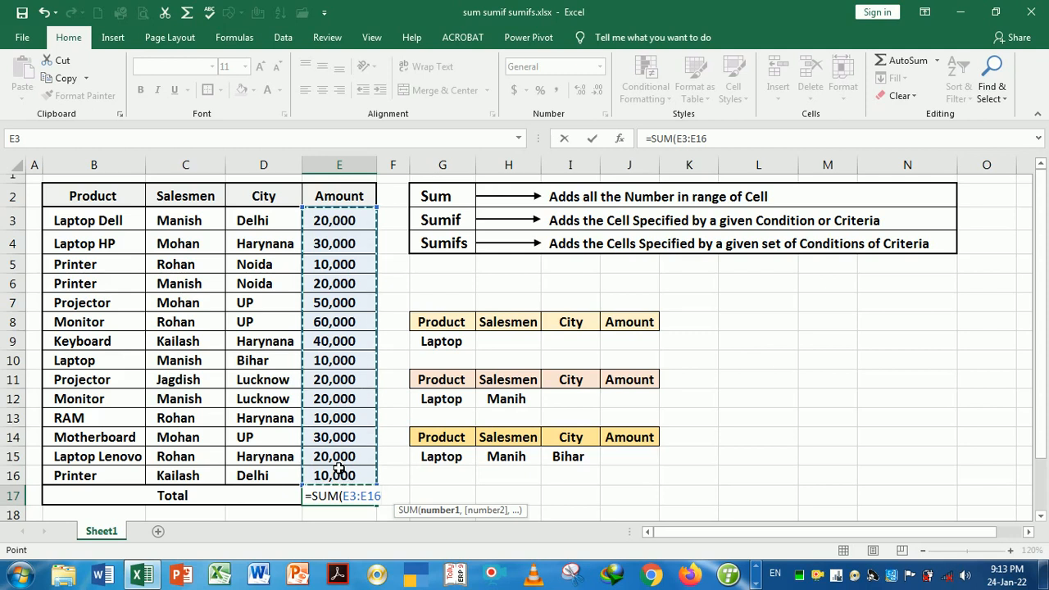
type(")")
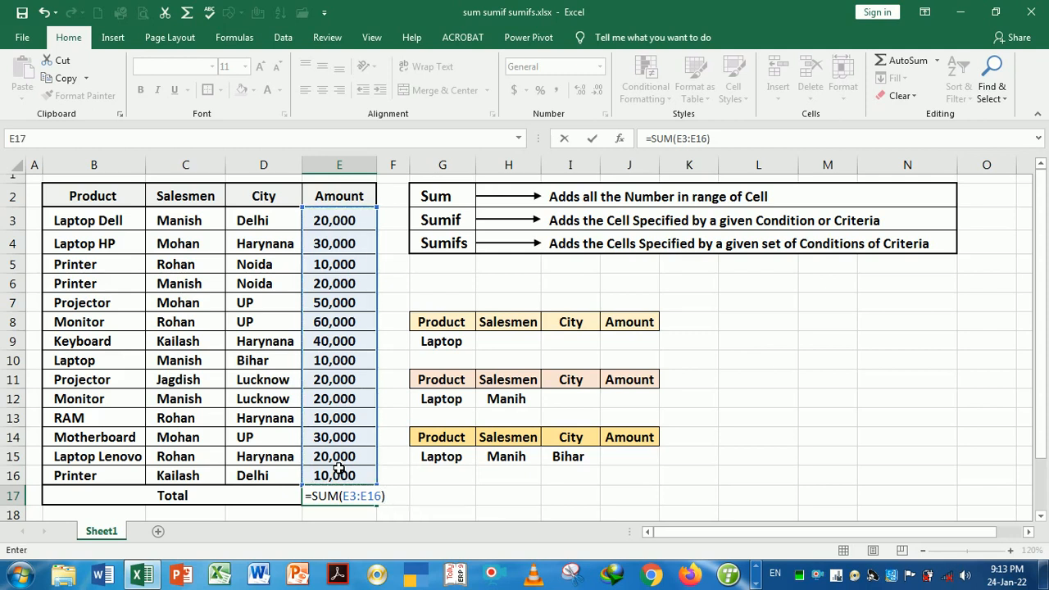
key("Return")
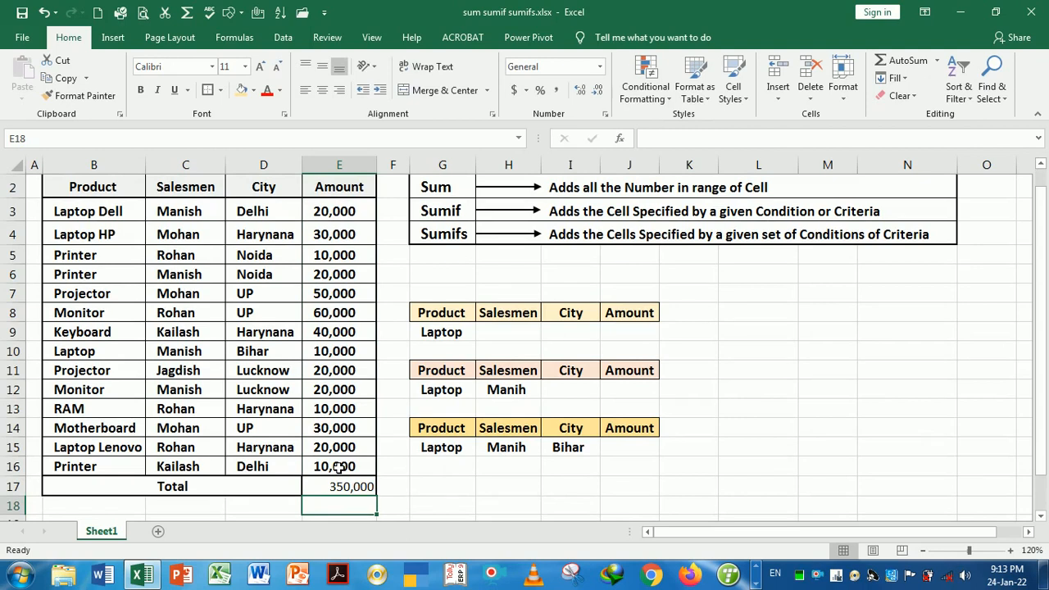
Clear the SUM formula from the Total row's Amount cell, E17
key("Up")
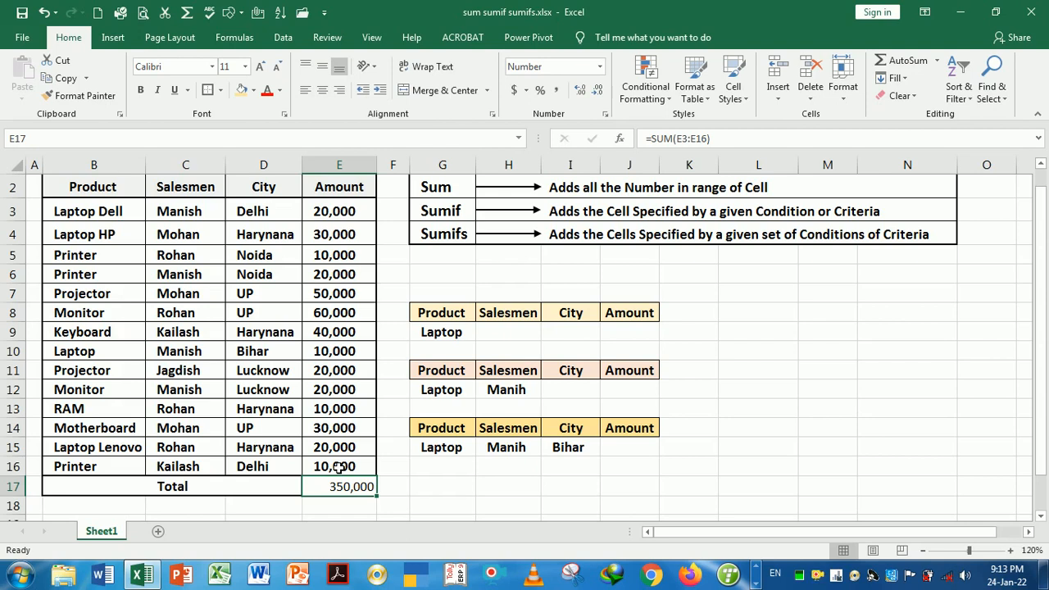
key("Delete")
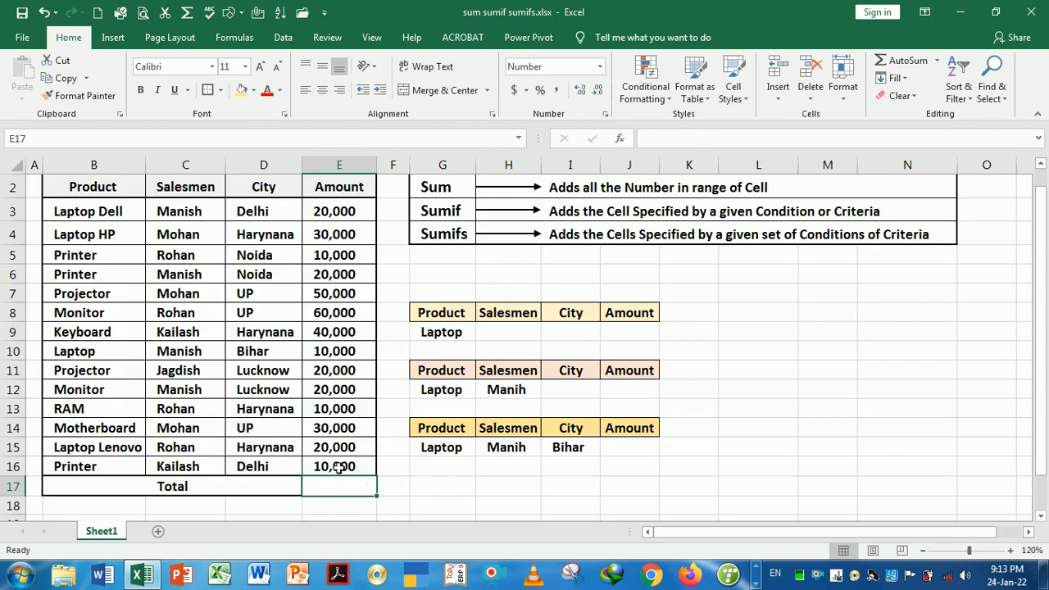
left_click(352, 515)
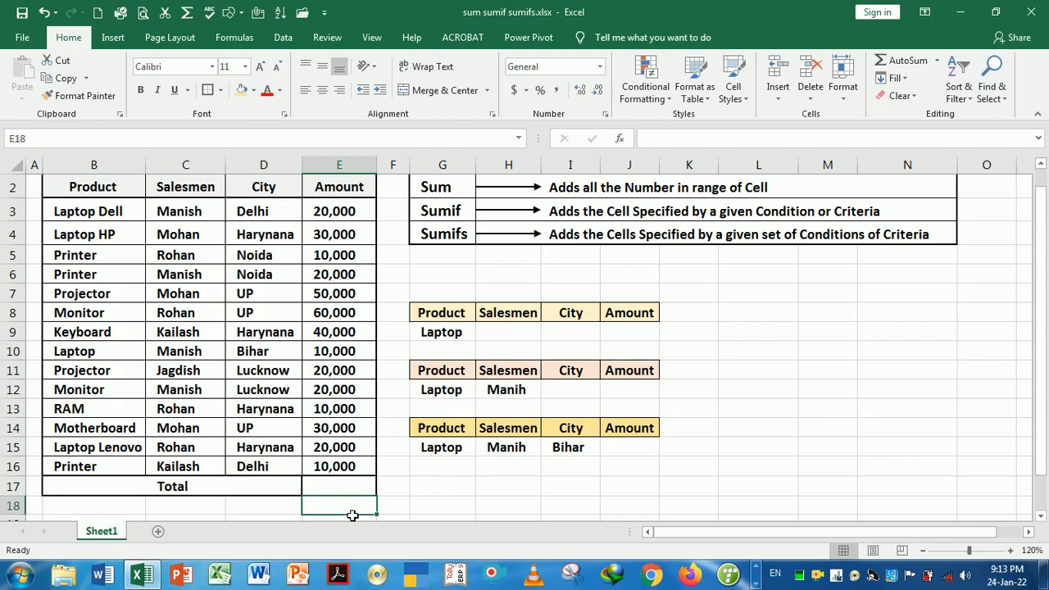
Total the Amount column in the emptied cell E17 again, using the SUM function over the range E3:E16
left_click(336, 488)
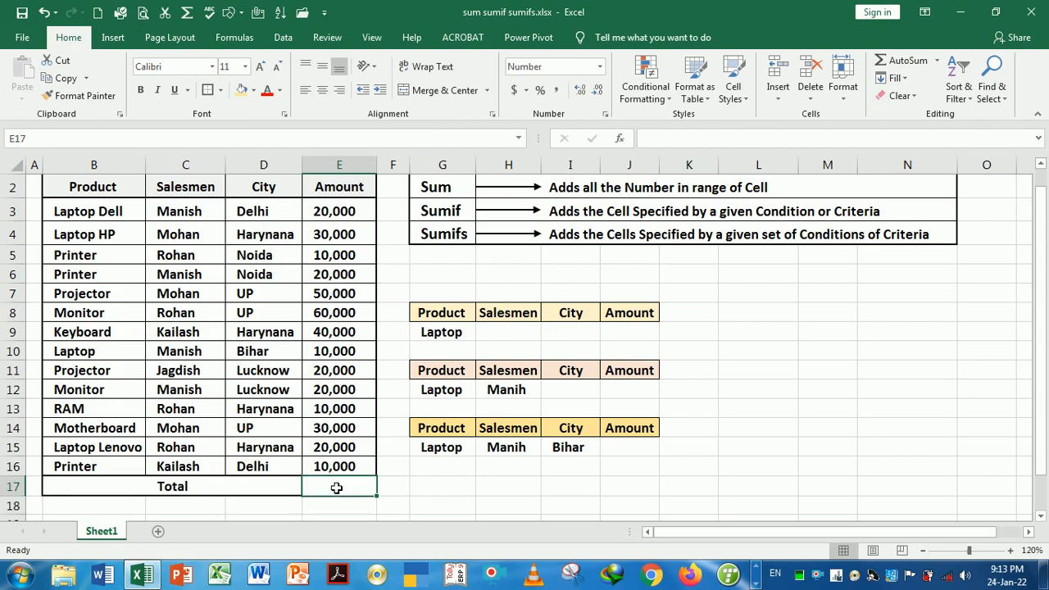
type("=sum")
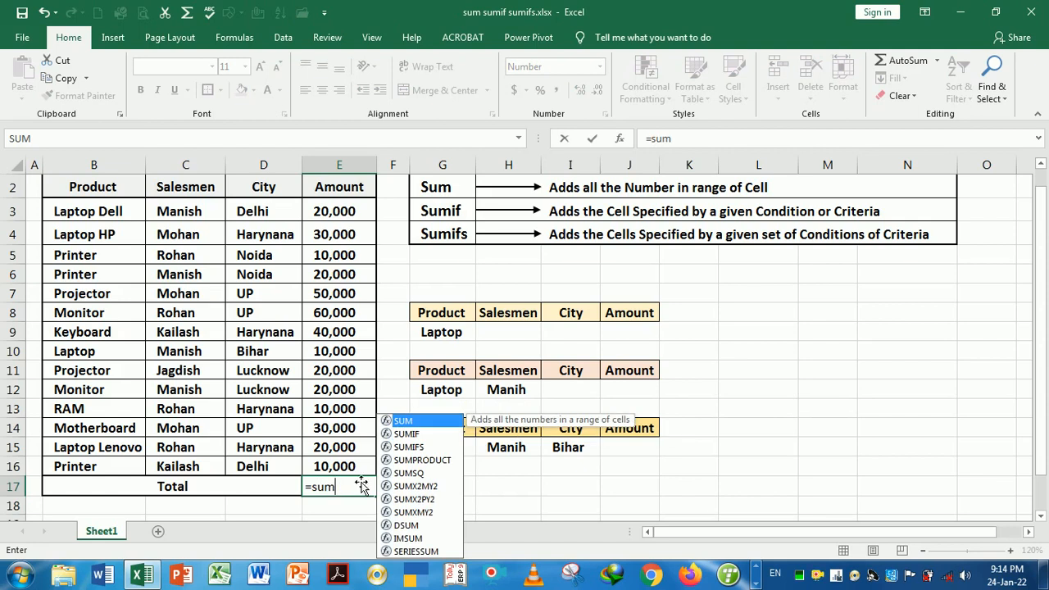
left_click(422, 435)
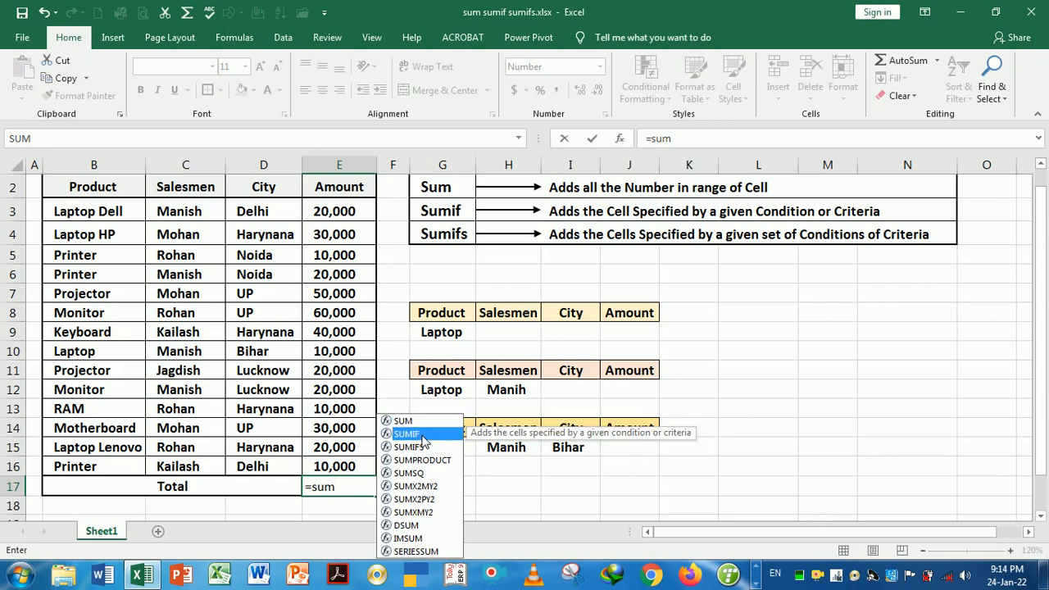
key("Up")
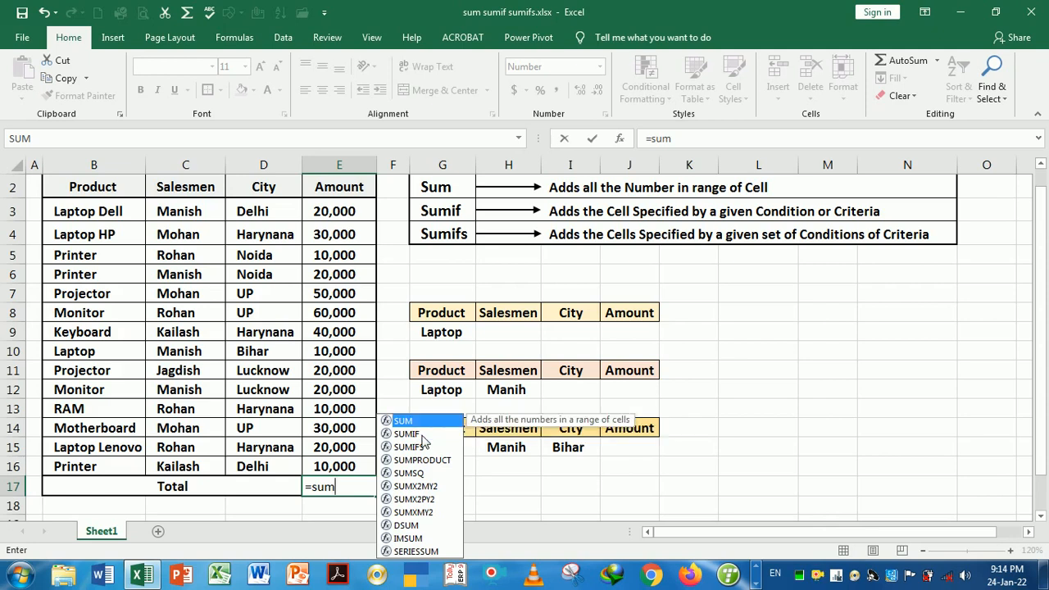
key("Tab")
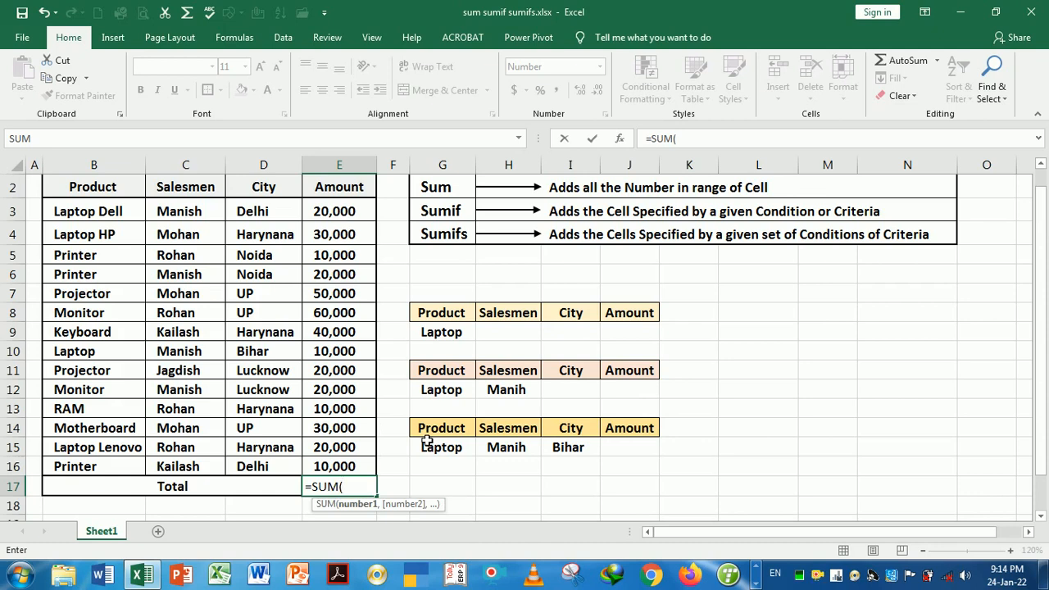
left_click(352, 215)
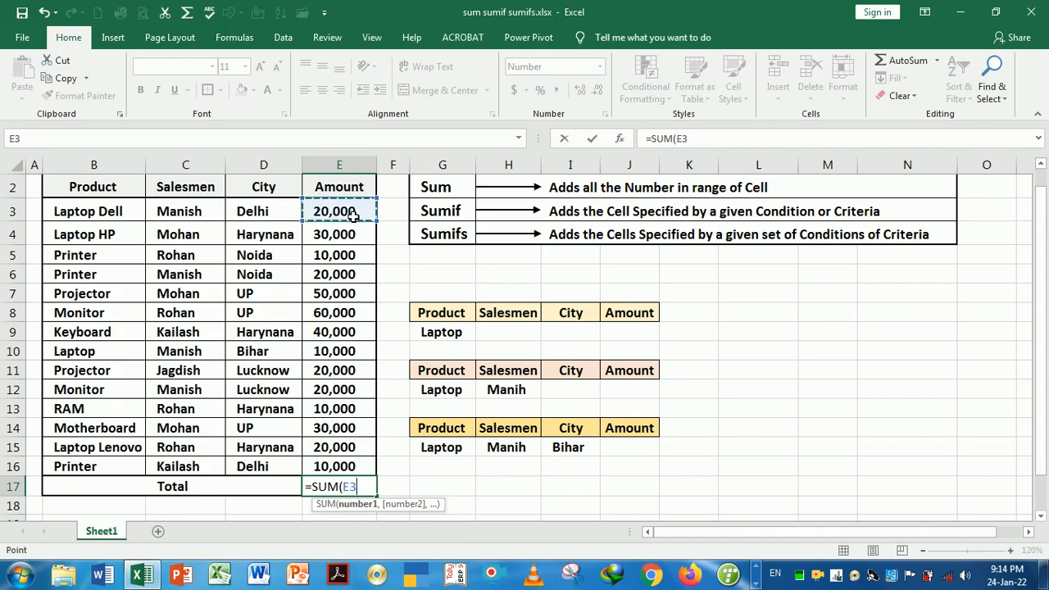
key("shift+Down")
key("shift+Down")
key("shift+Down")
key("shift+Down")
key("shift+Down")
key("shift+Down")
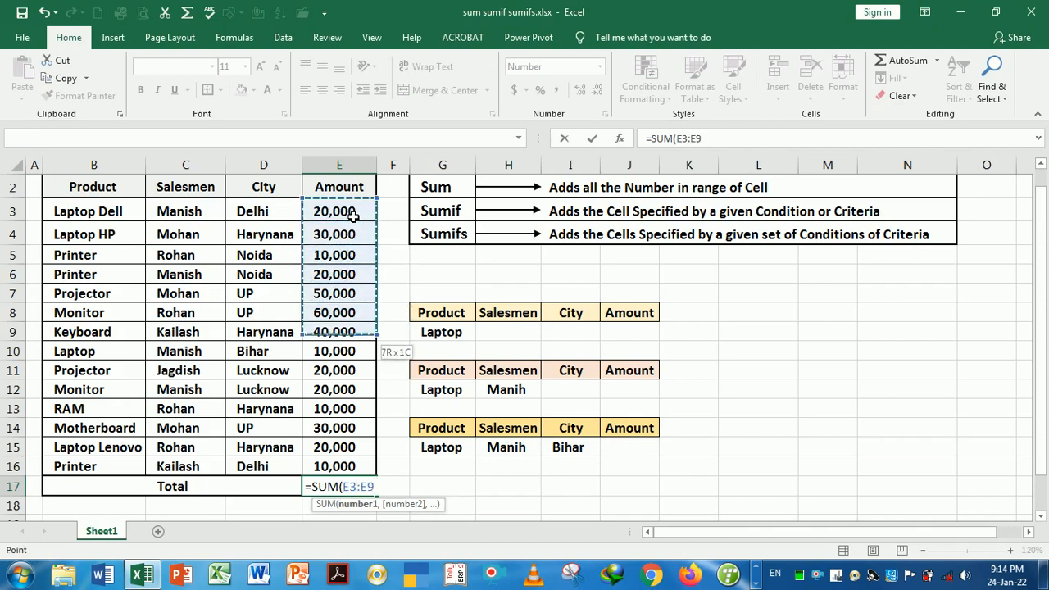
key("shift+Down")
key("shift+Down")
key("shift+Down")
key("shift+Down")
key("shift+Down")
key("shift+Down")
key("shift+Down")
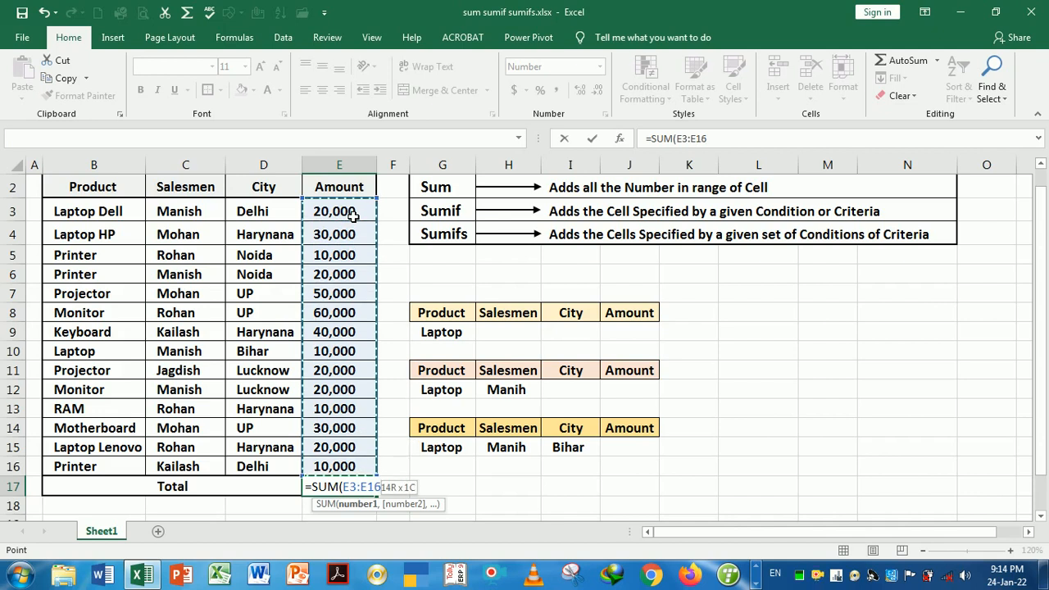
key("Return")
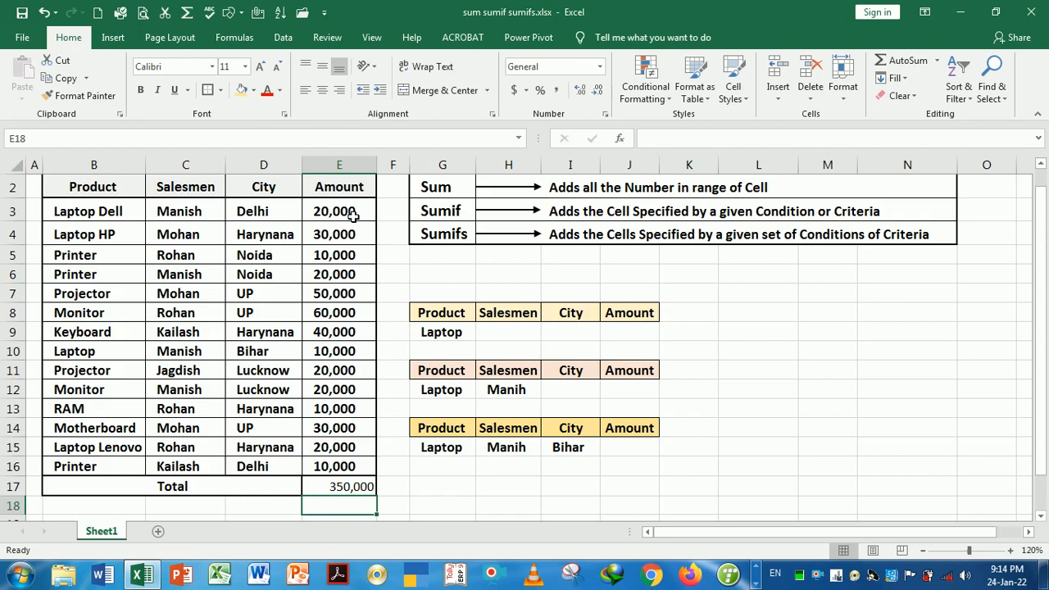
Check the sum of the selected amounts E3:E16 against the Total row, and go to the Sumif entry in G3
left_click(424, 273)
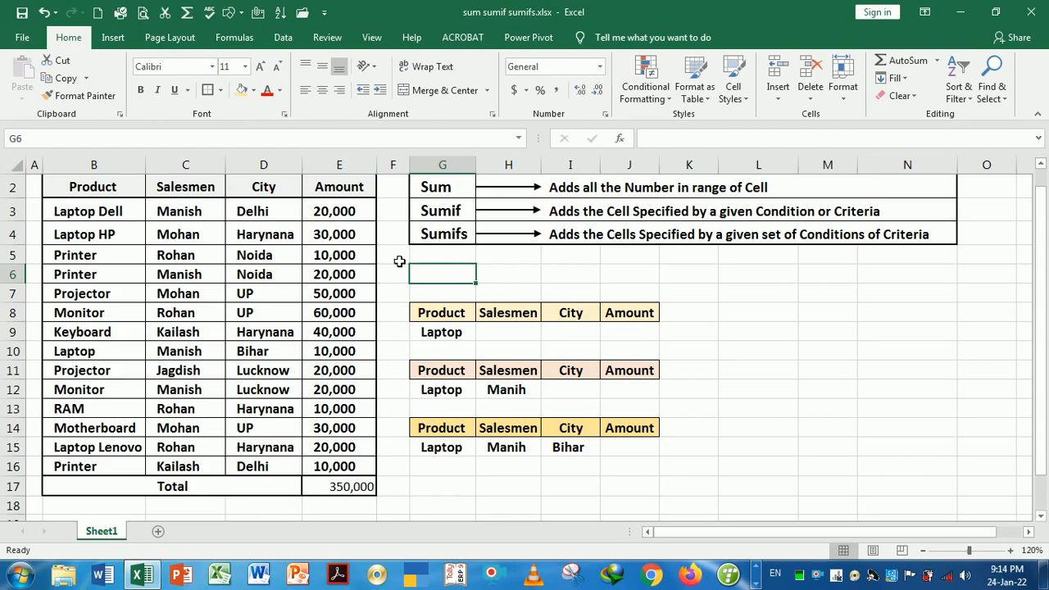
left_click_drag(339, 212, 339, 465)
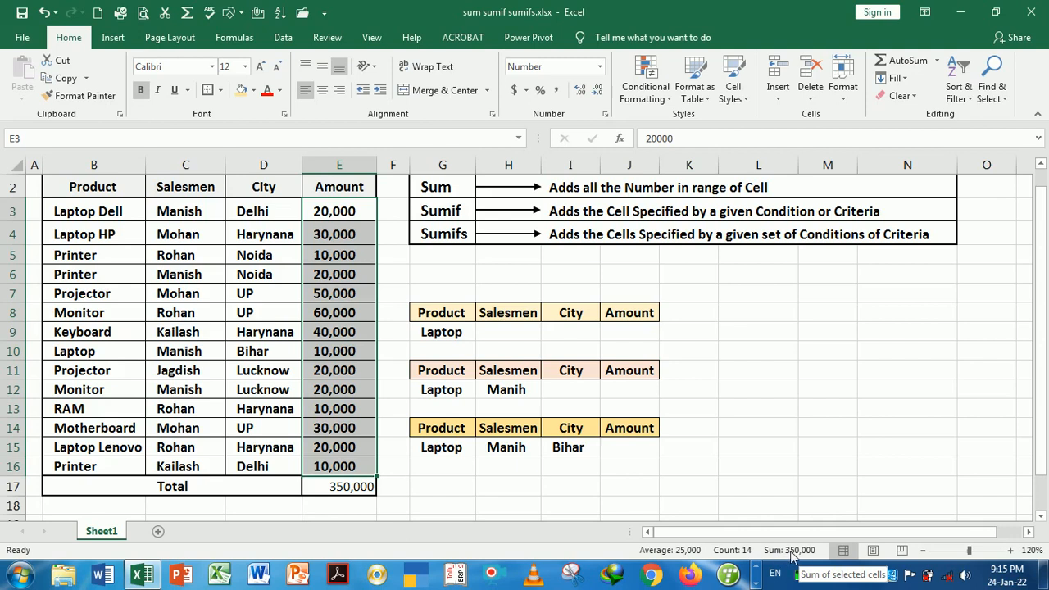
left_click(743, 447)
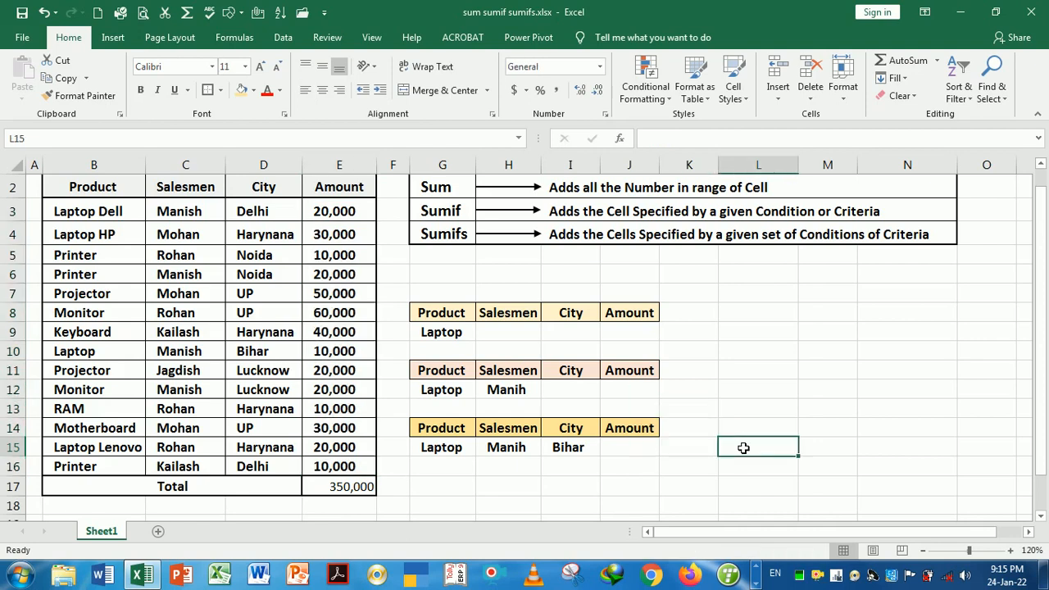
left_click(459, 219)
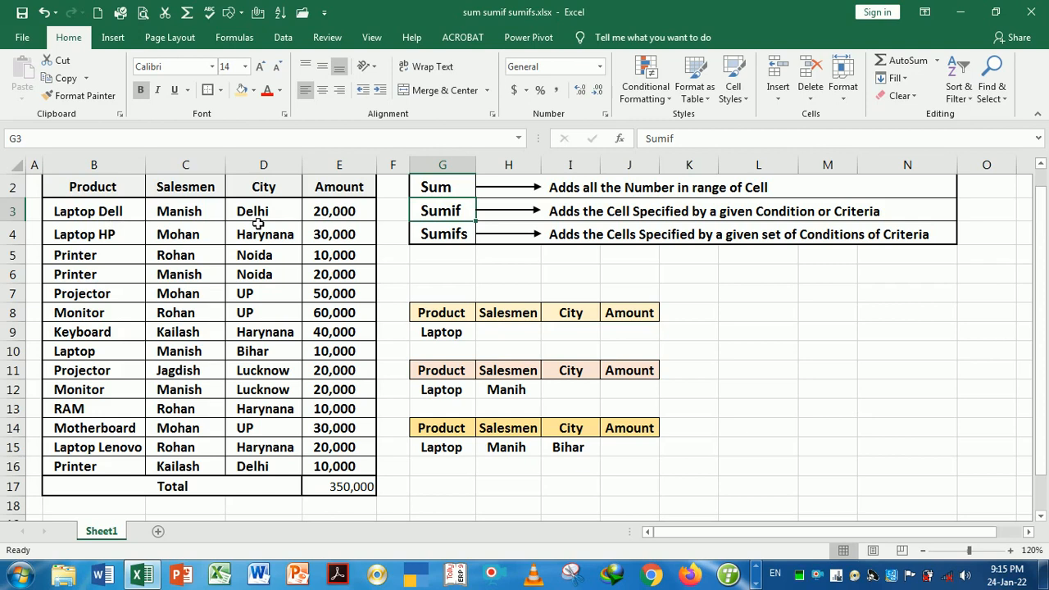
Examine the product names in B3:B16 against the Laptop criterion in G9, and locate the matching entry in the Product column
left_click(94, 214)
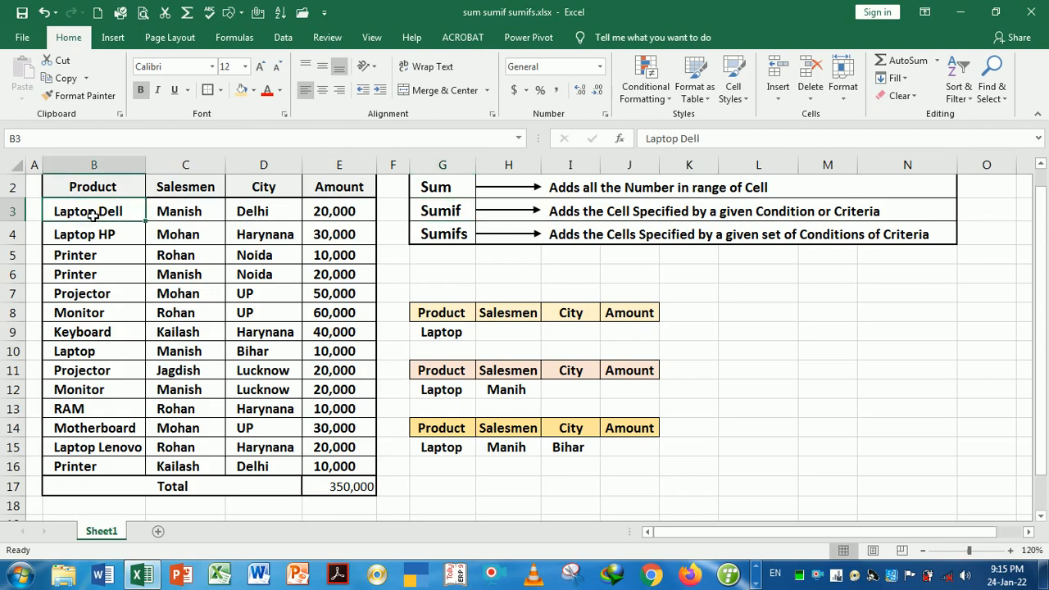
key("shift+Down")
key("shift+Down")
key("shift+Down")
key("shift+Down")
key("shift+Down")
key("shift+Down")
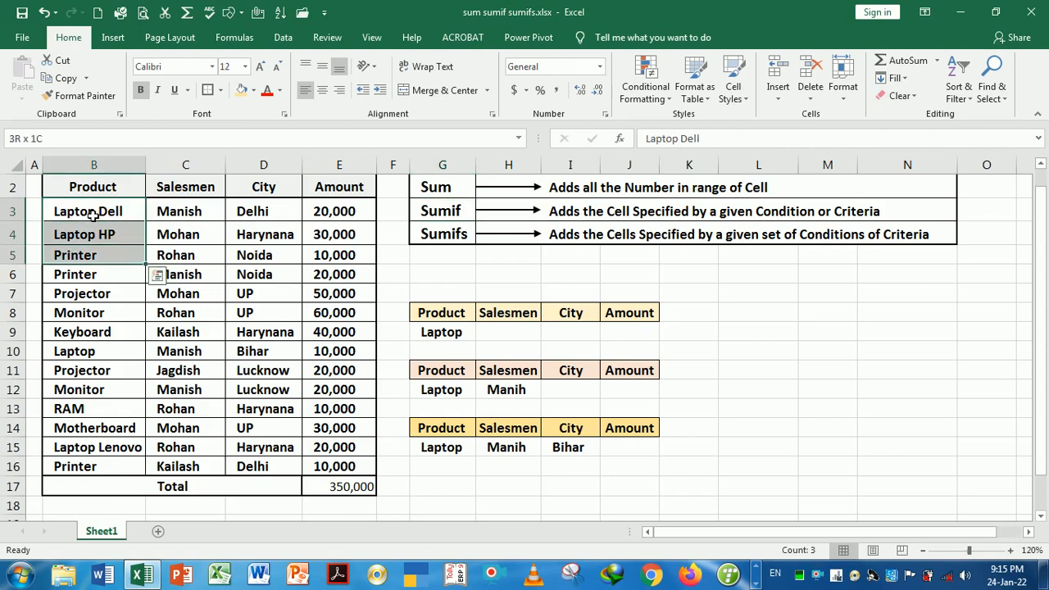
key("shift+Down")
key("shift+Down")
key("shift+Down")
key("shift+Down")
key("shift+Down")
key("shift+Down")
key("shift+Down")
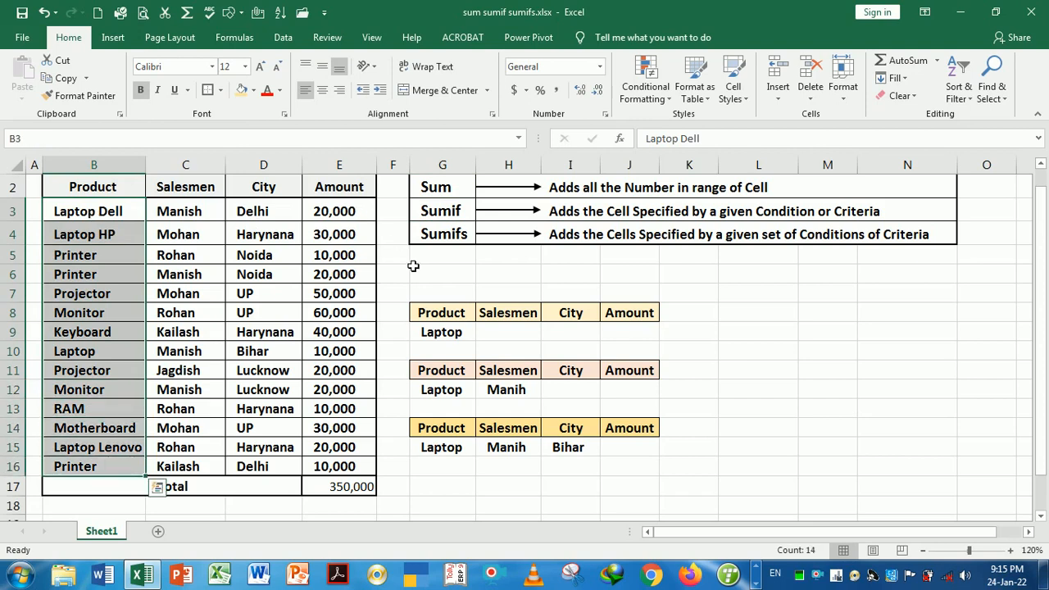
left_click(446, 337)
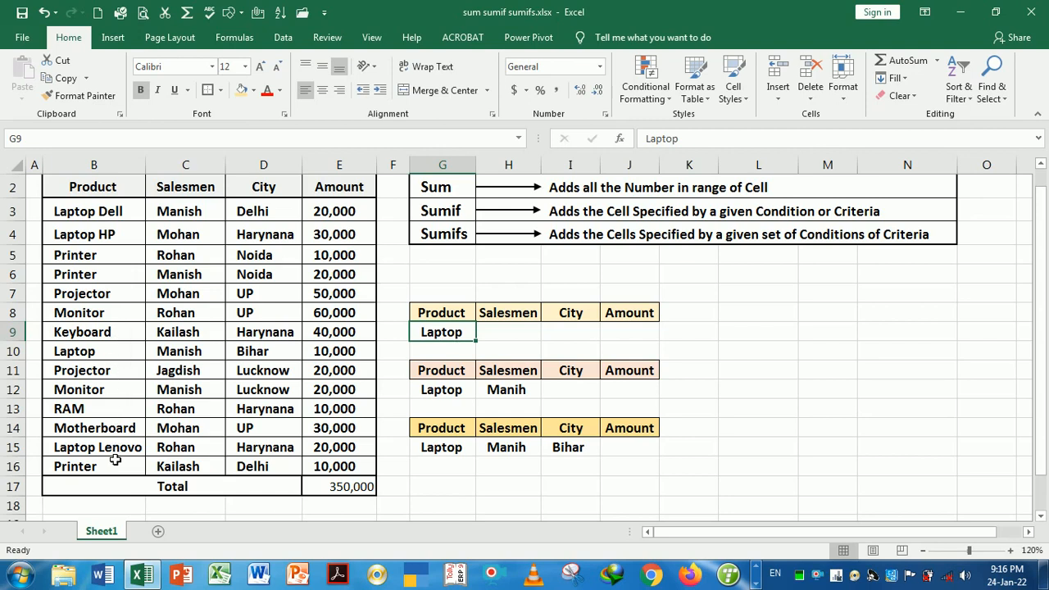
left_click(110, 350)
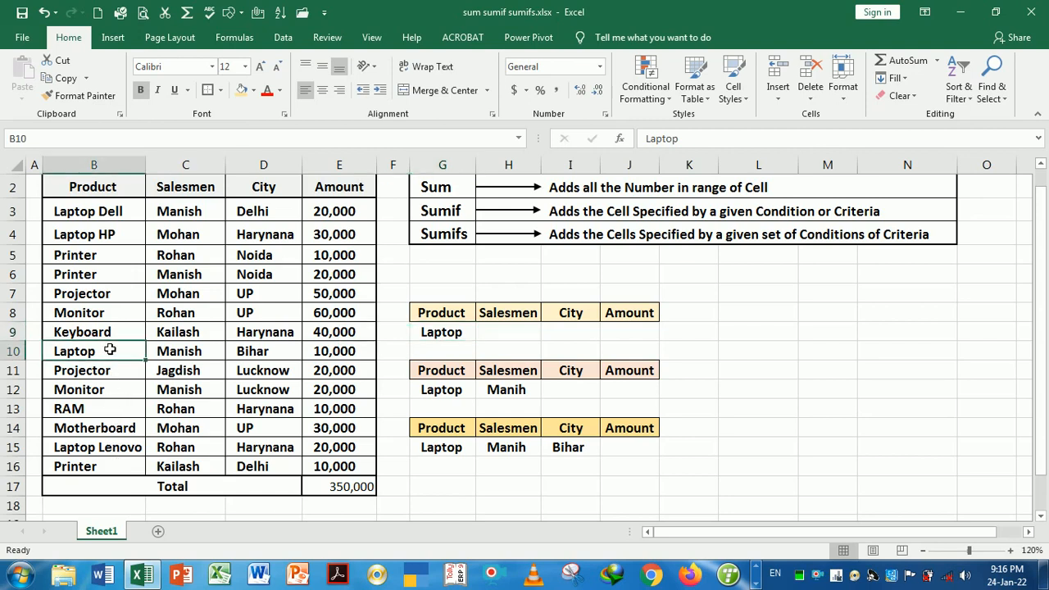
Start a SUMIF formula in the Laptop row's Amount cell, J9, with the table B2:E16 as its range
left_click(625, 336)
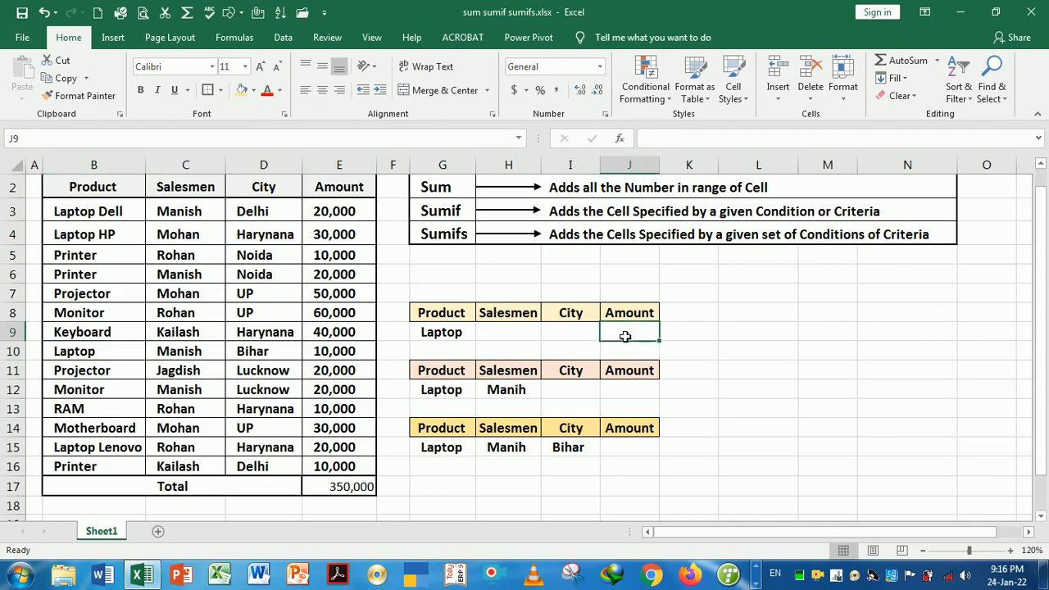
type("=s")
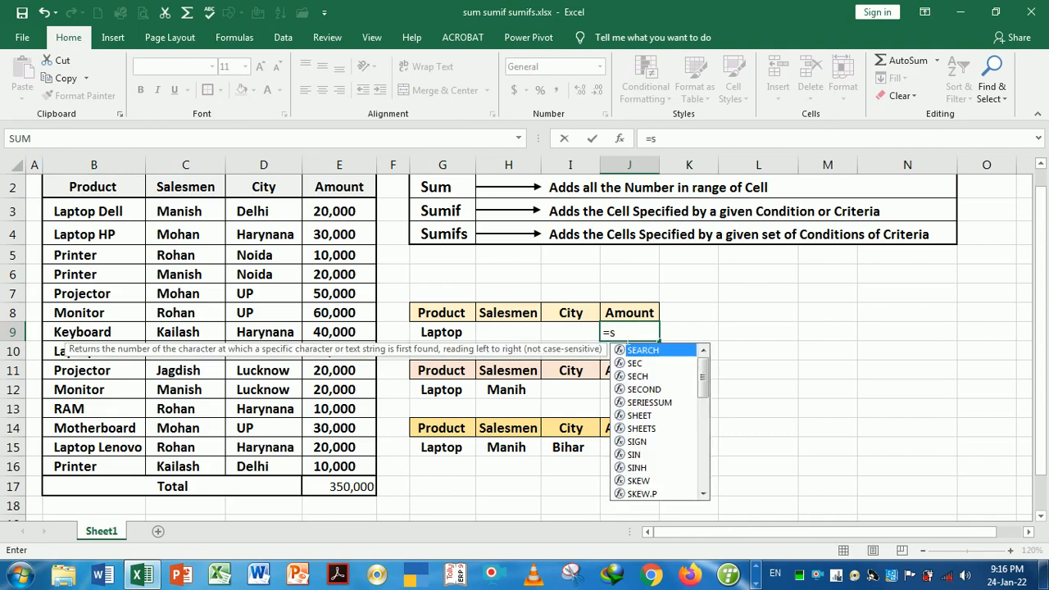
type("umi")
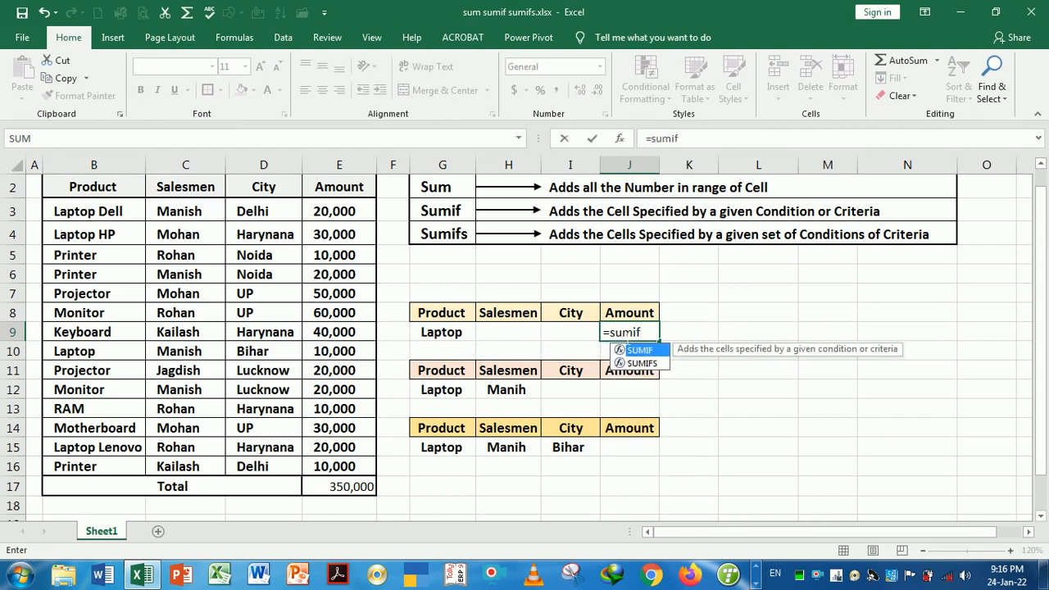
type("f")
key("Tab")
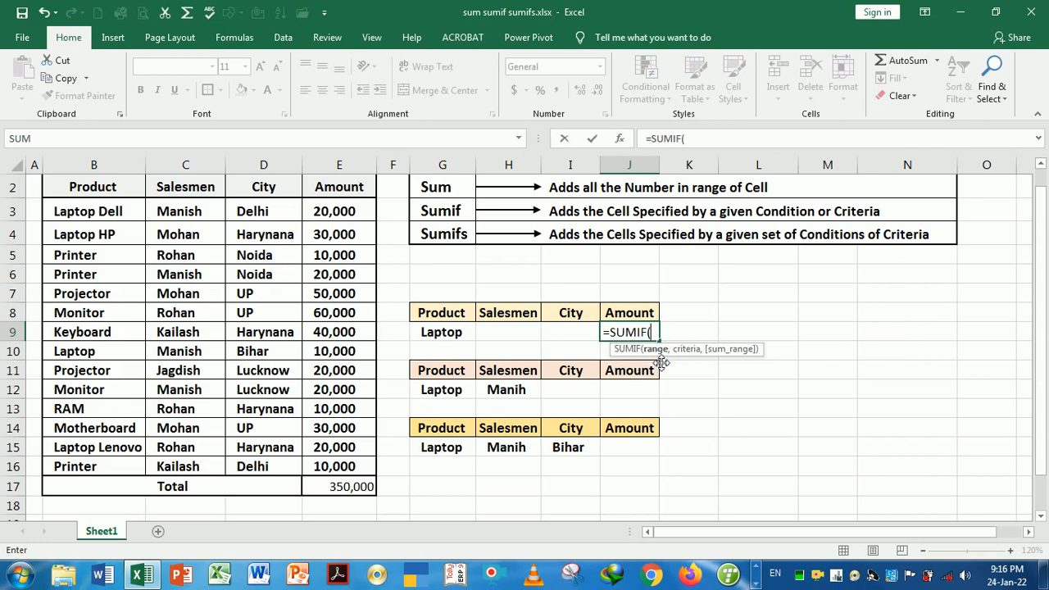
left_click_drag(693, 359, 780, 358)
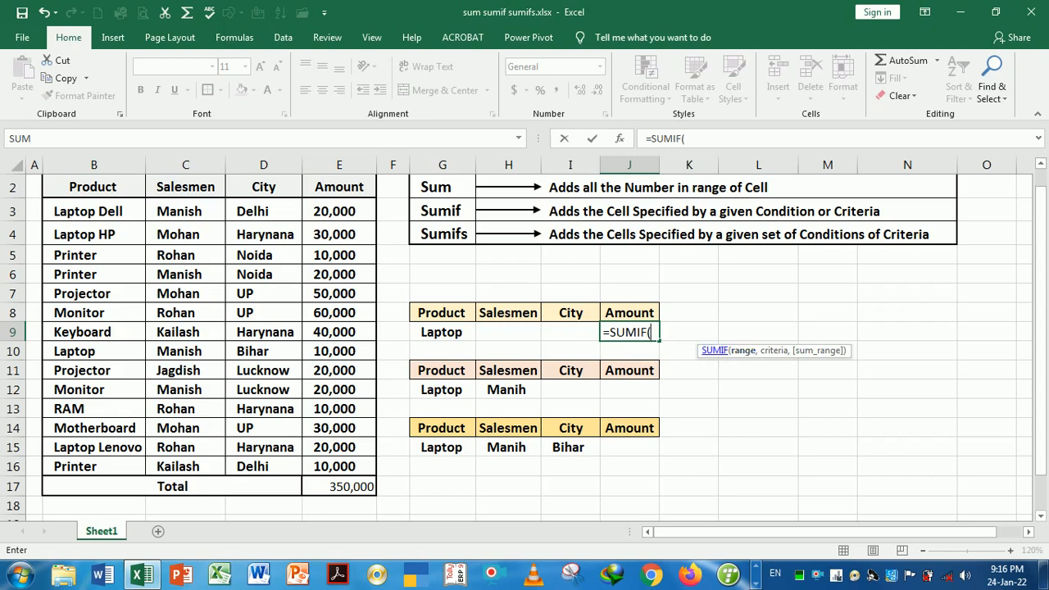
left_click(80, 194)
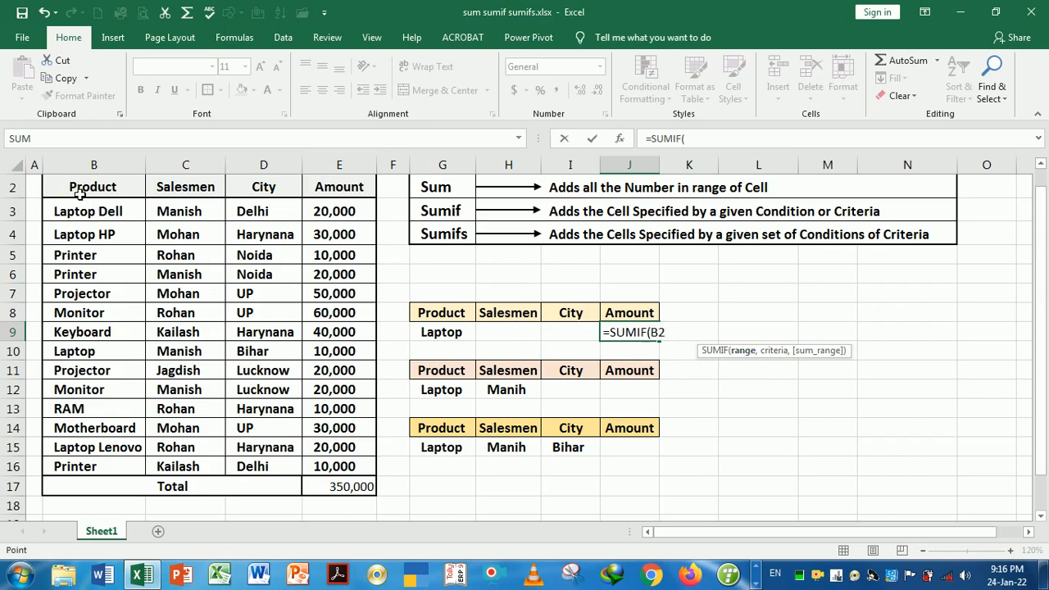
left_click_drag(198, 211, 339, 466)
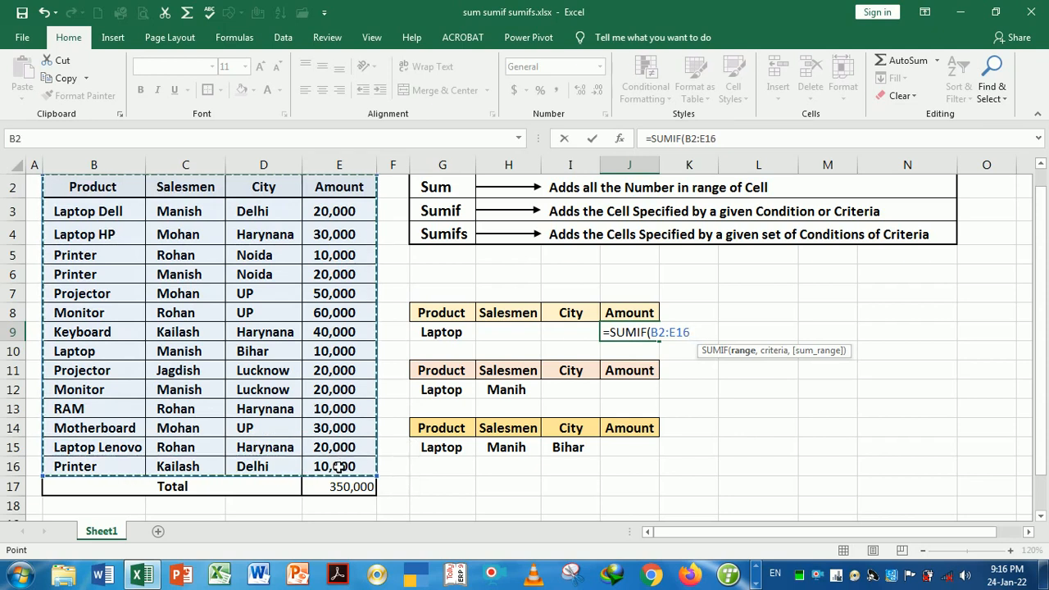
type(",")
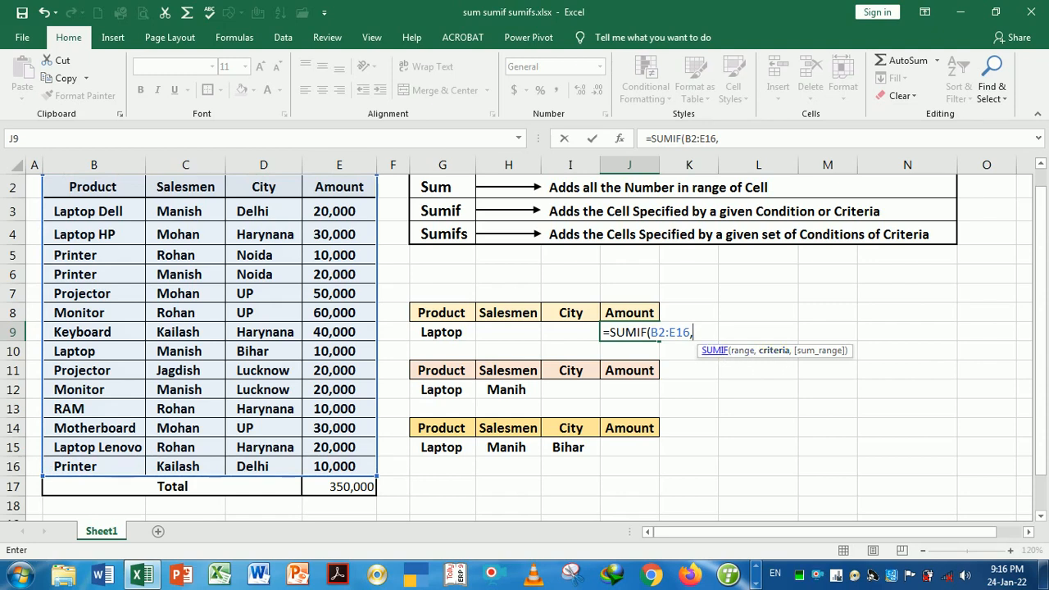
Complete the SUMIF formula in J9 with G9 as the criteria and E2:E16 as the sum range
left_click(465, 339)
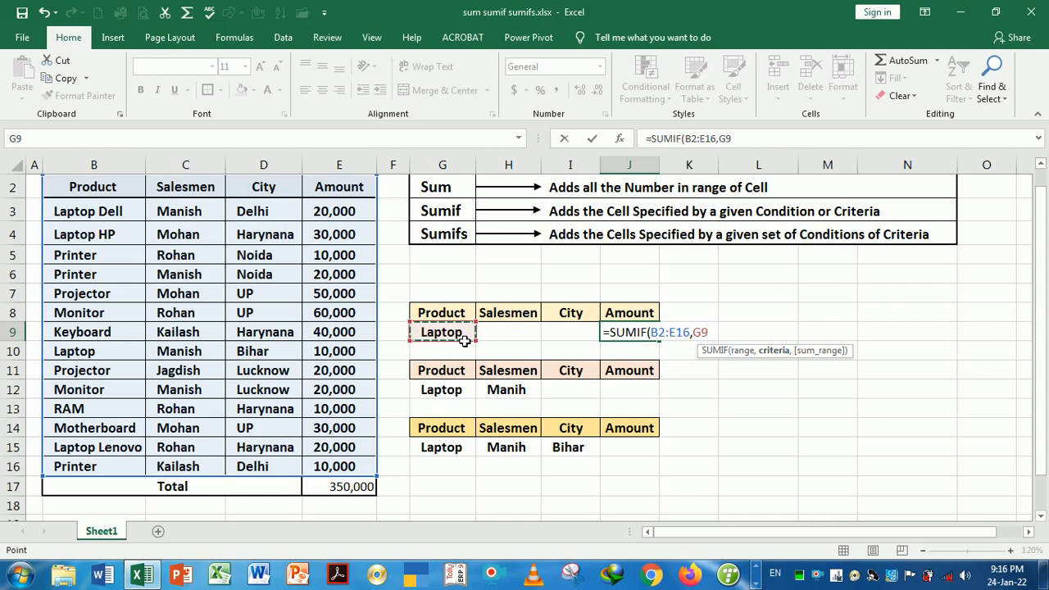
type(",")
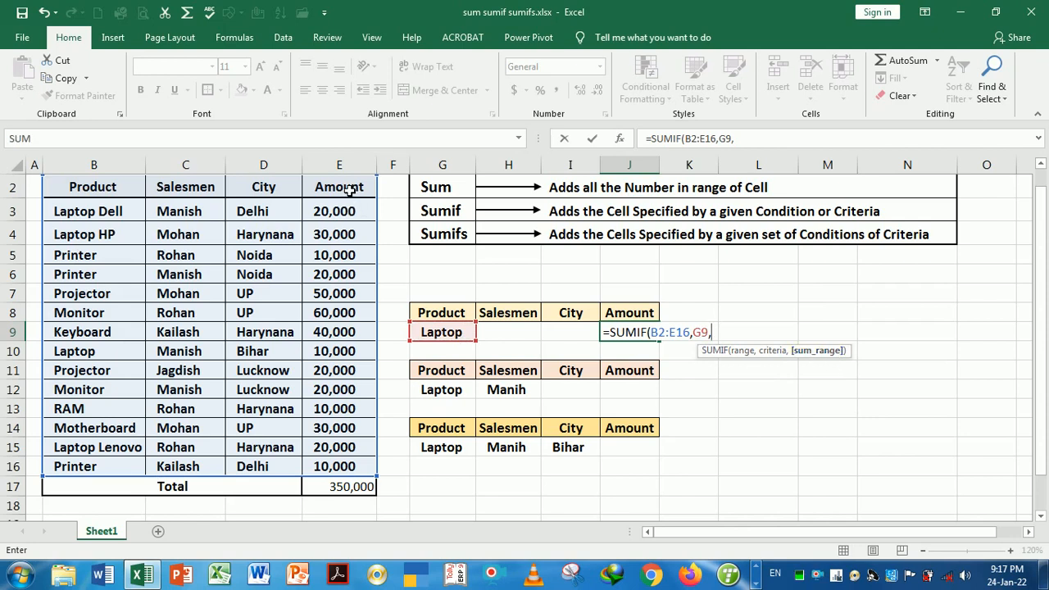
left_click_drag(350, 190, 339, 460)
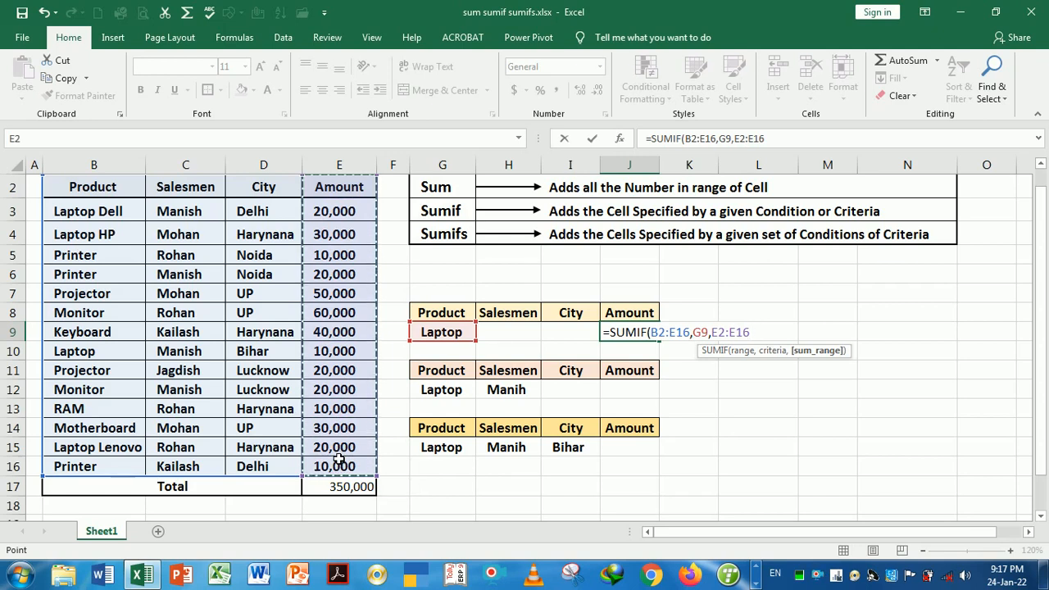
type(")")
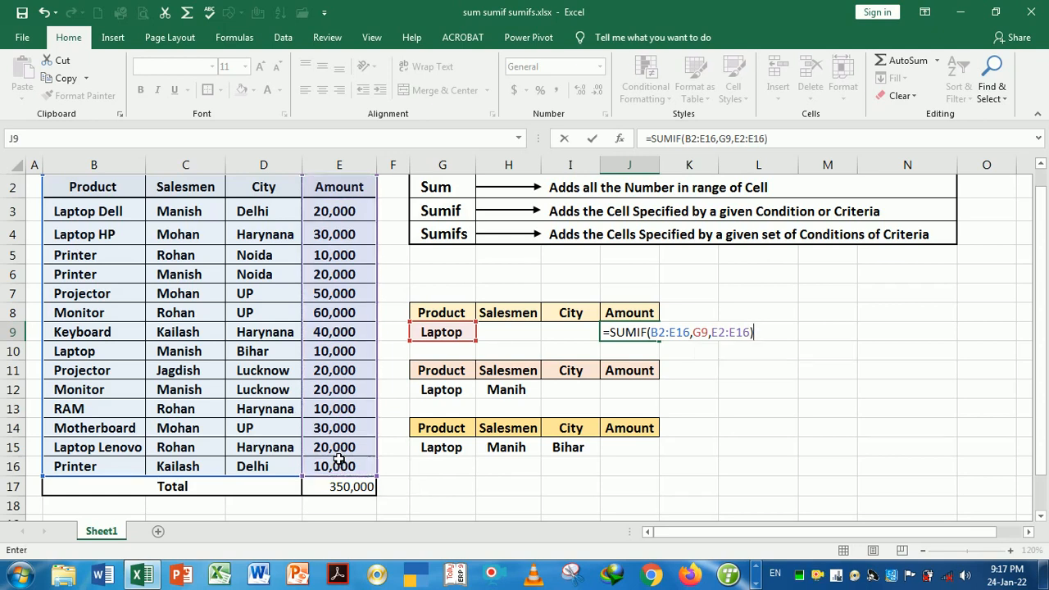
key("Return")
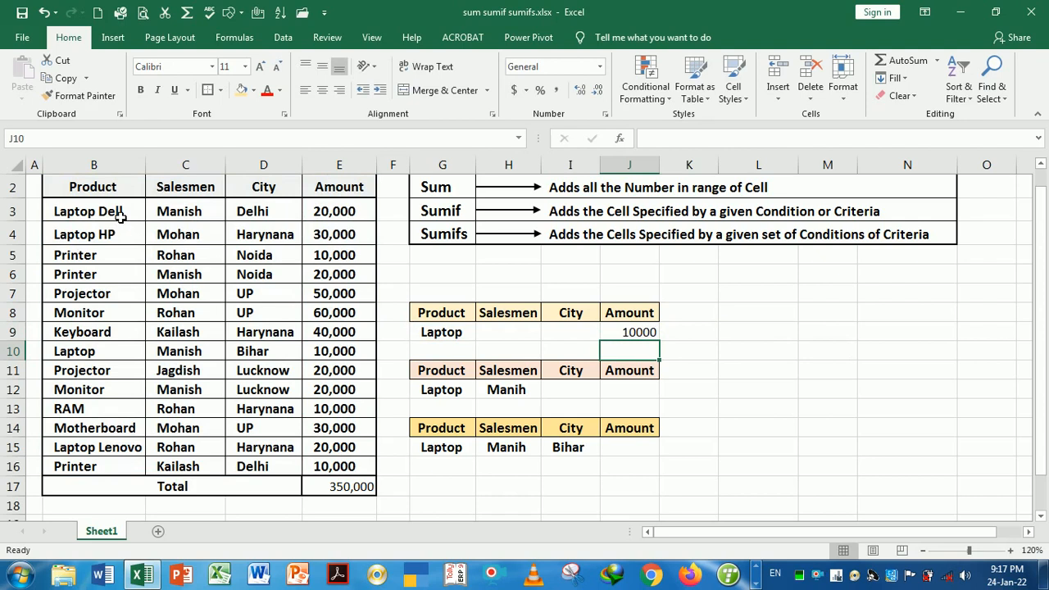
Compare the Laptop criterion in G9 and its SUMIF amount with the Laptop record in B10:E10
left_click(450, 338)
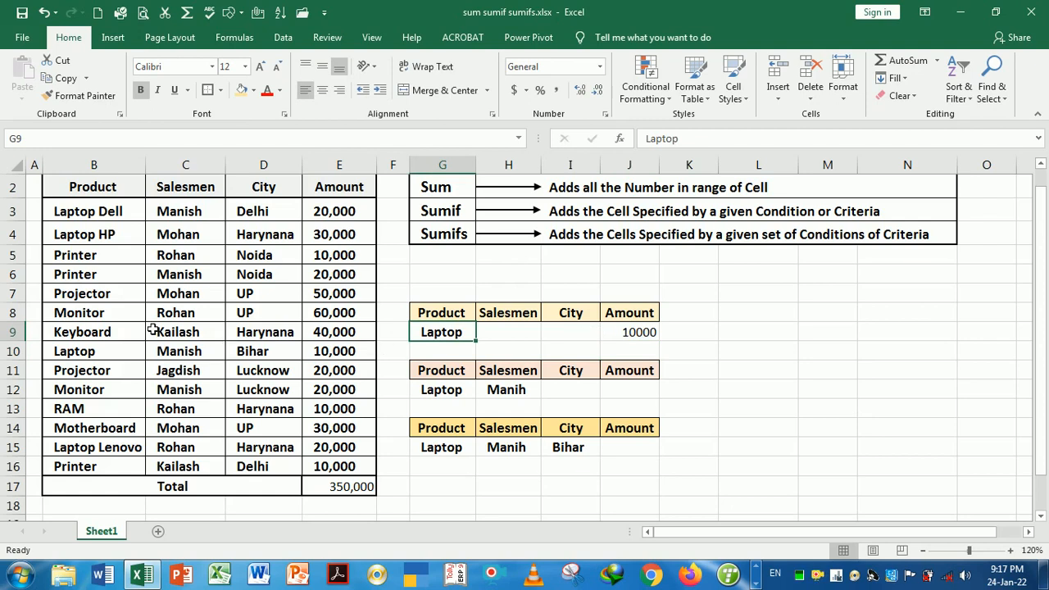
left_click(61, 358)
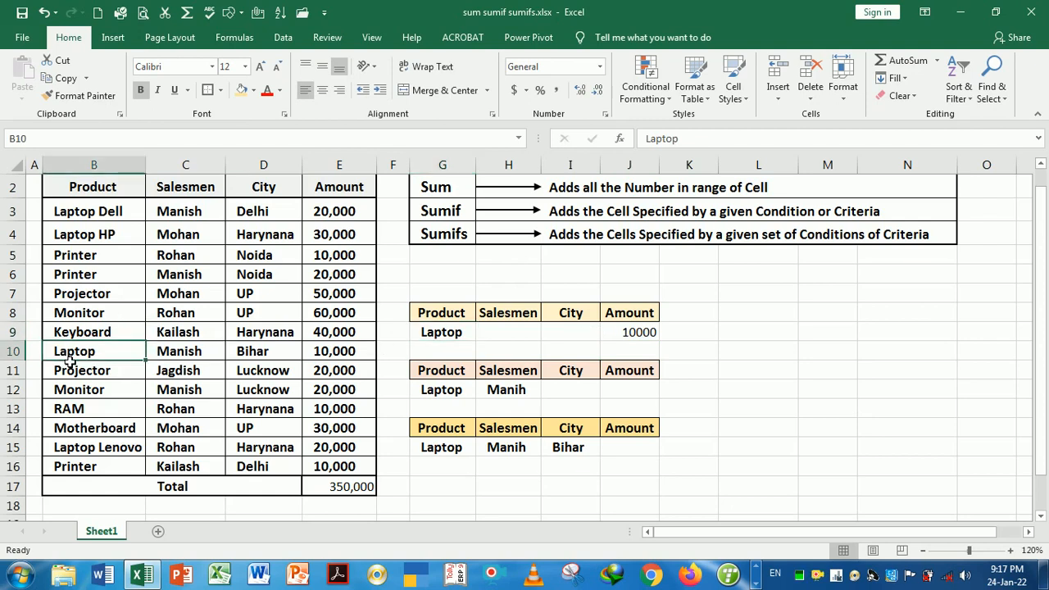
left_click_drag(70, 354, 319, 355)
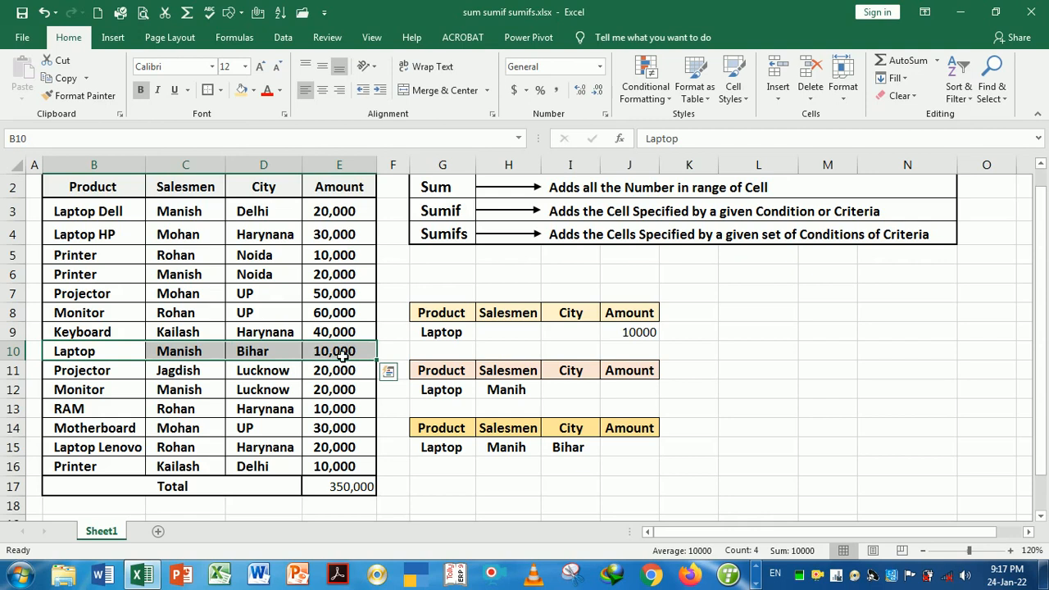
Change the product criterion in G9 to Printer
left_click(447, 335)
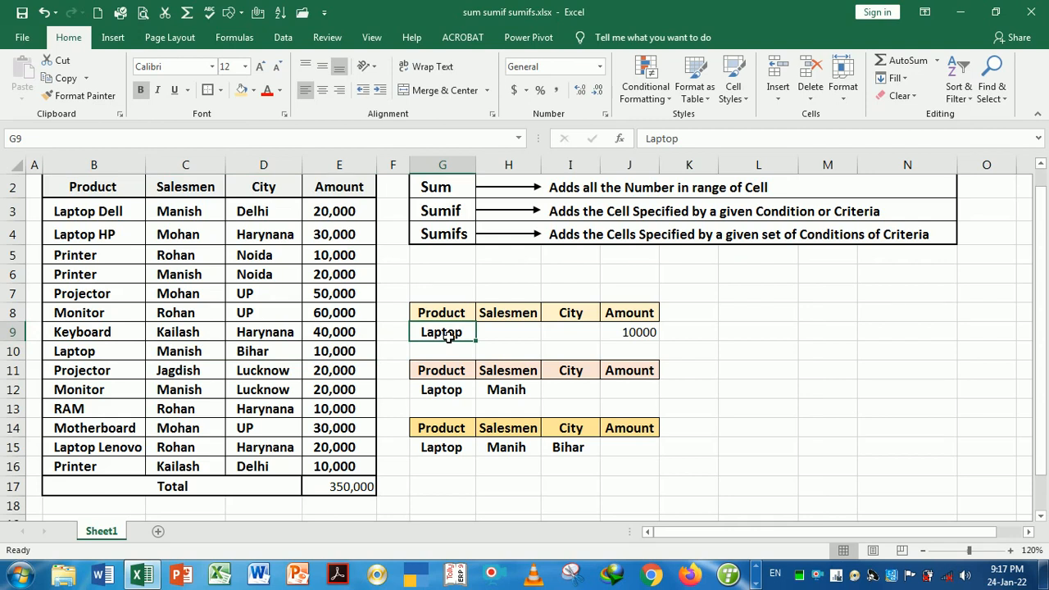
type("Prin")
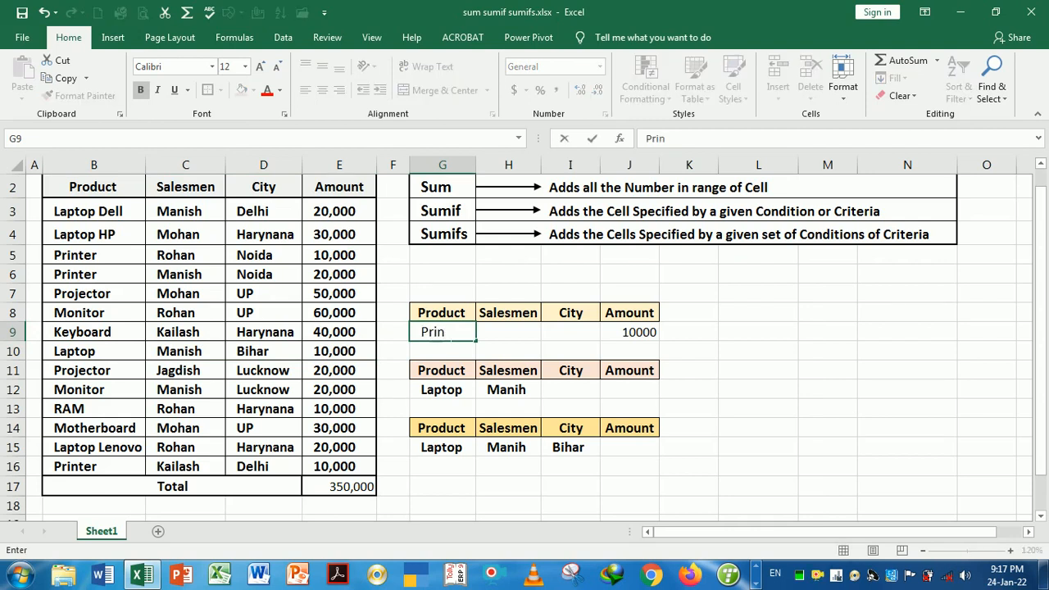
type("ter")
key("Return")
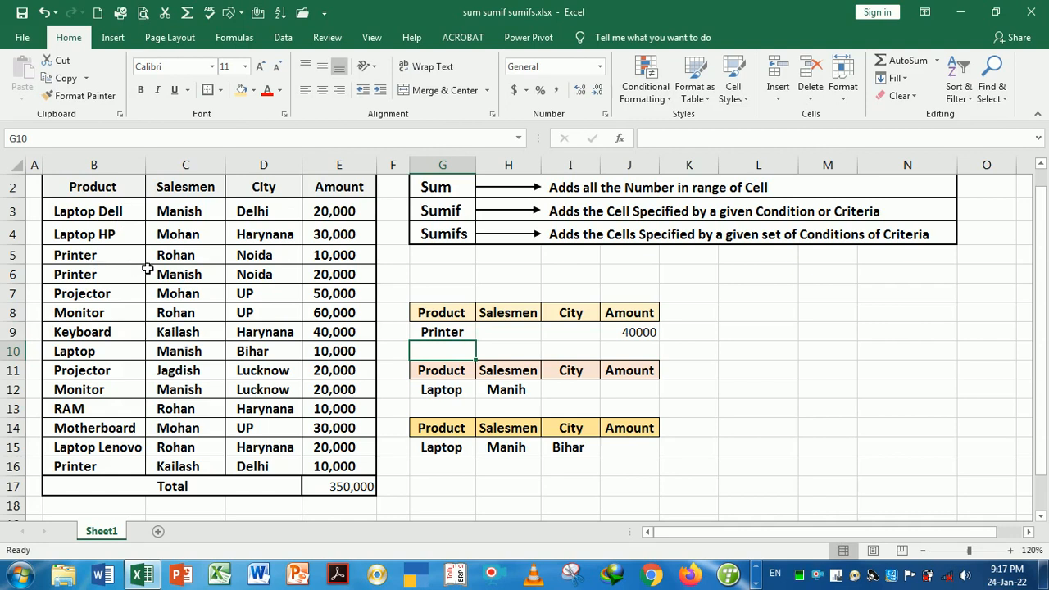
Check the SUMIF result in J9 against the sum of the selected Printer records, B5:E6 and B16:E16
left_click(641, 334)
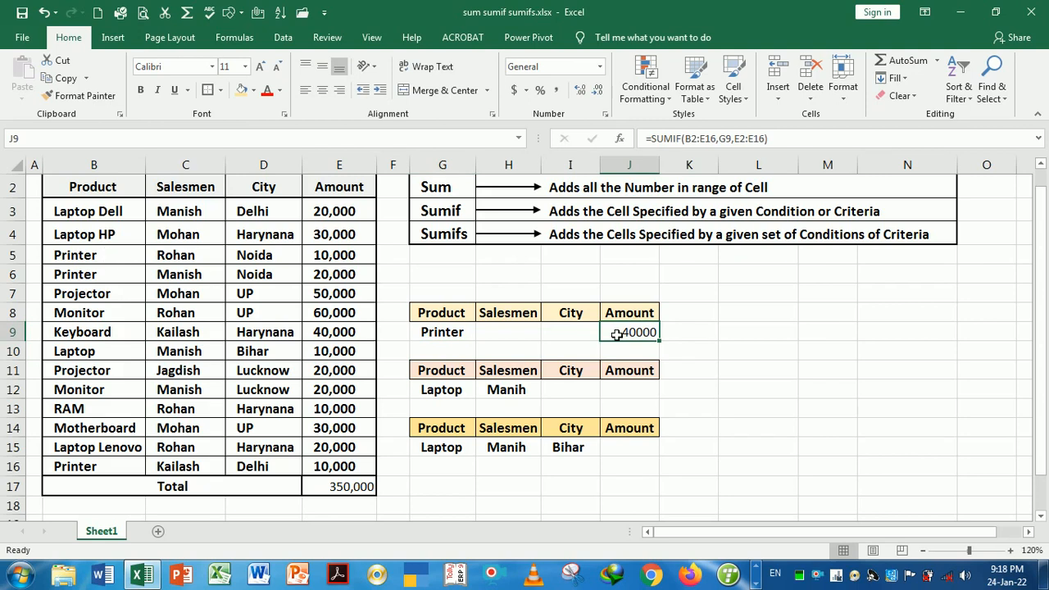
left_click(729, 332)
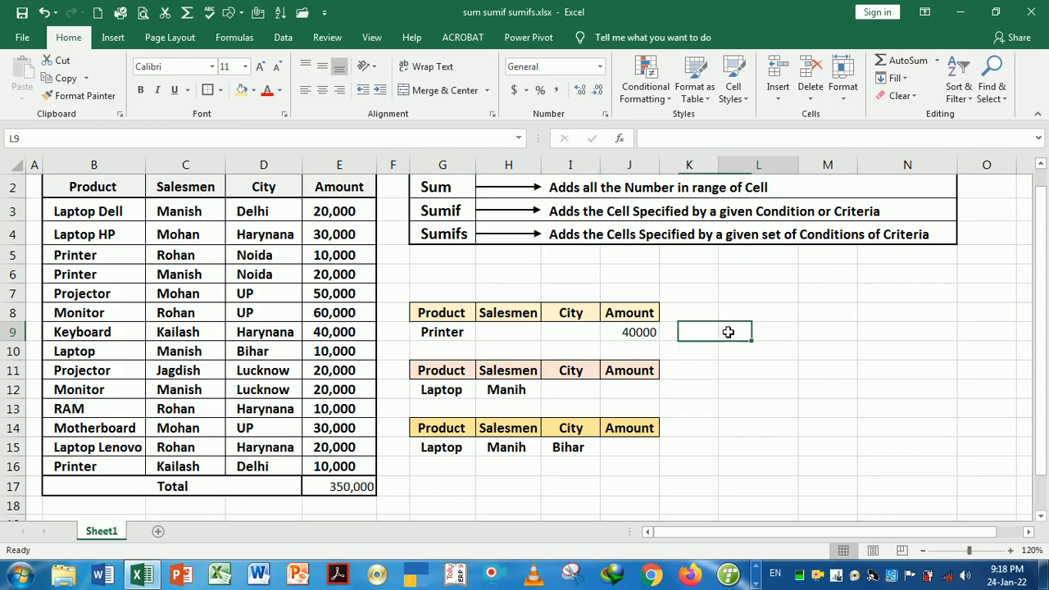
left_click(636, 337)
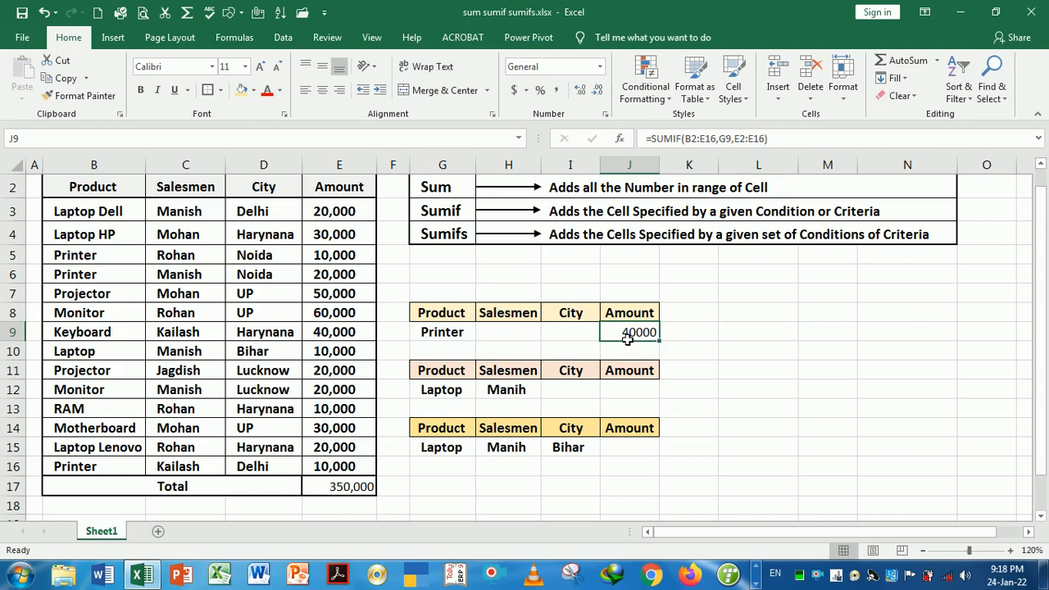
left_click(435, 339)
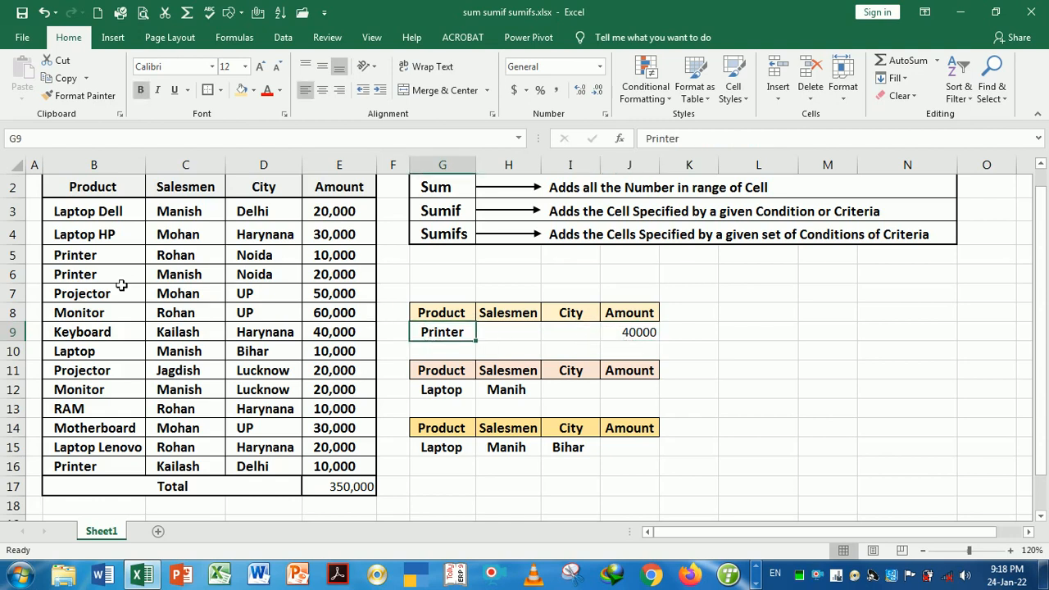
left_click_drag(82, 261, 333, 275)
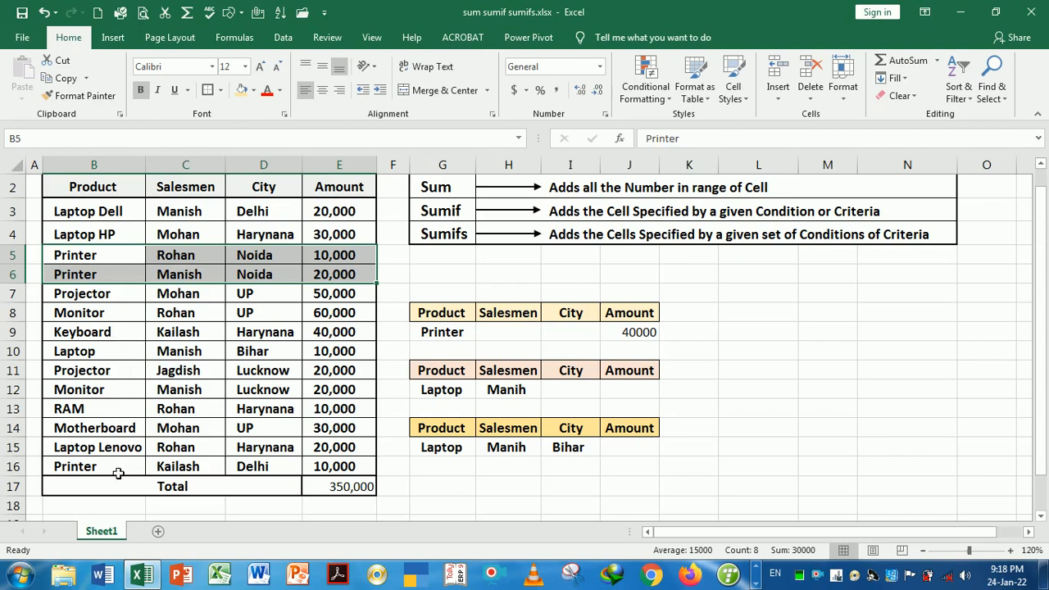
left_click_drag(118, 472, 313, 476)
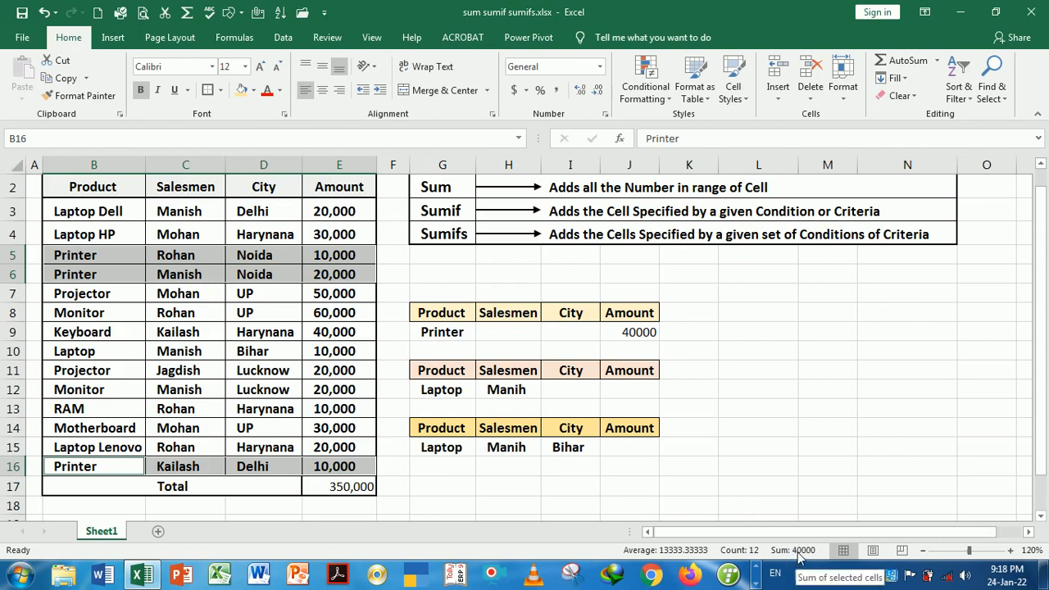
left_click(648, 340)
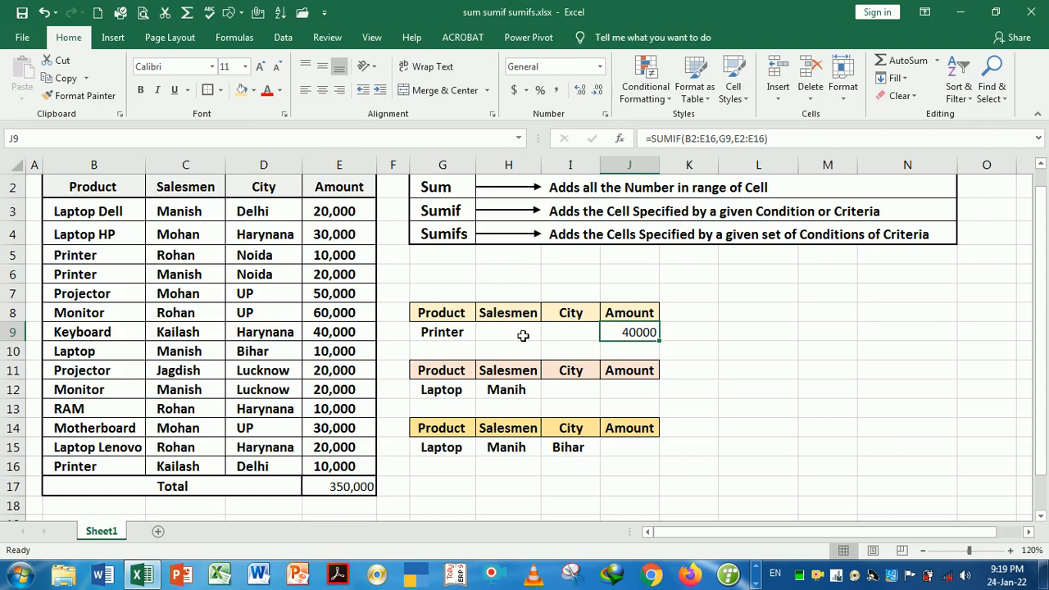
Enter the salesman's name listed in C6 in the Salesmen cell beside Printer, H9
left_click(523, 334)
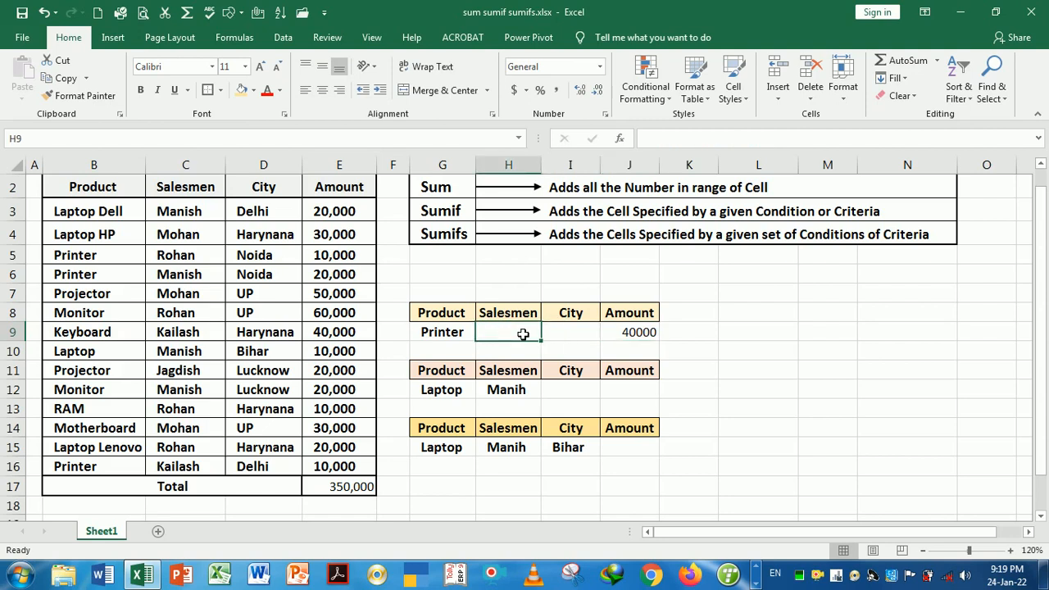
type("Ma")
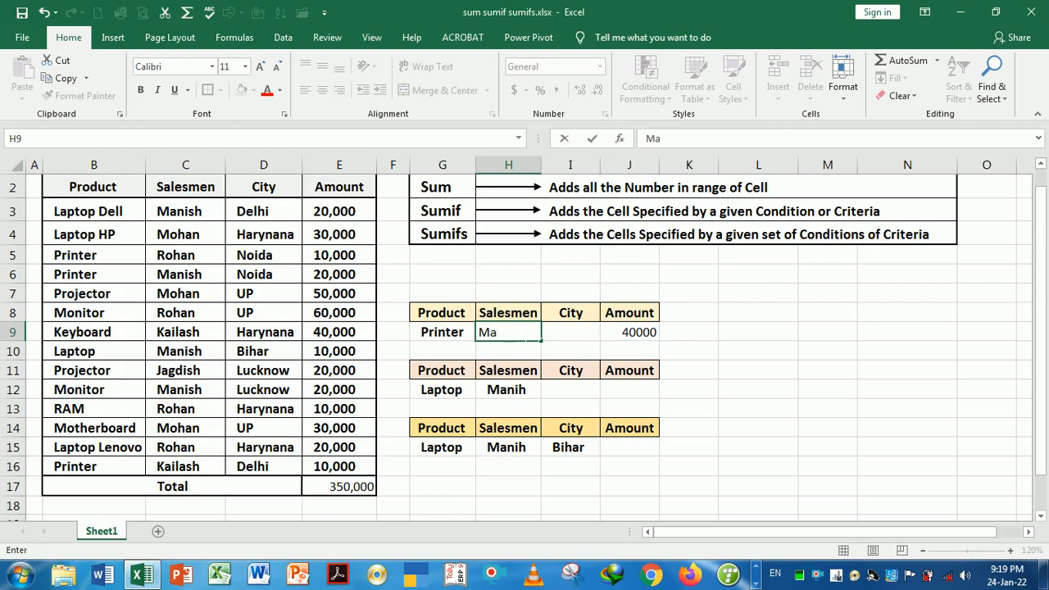
type("nish")
left_click(569, 342)
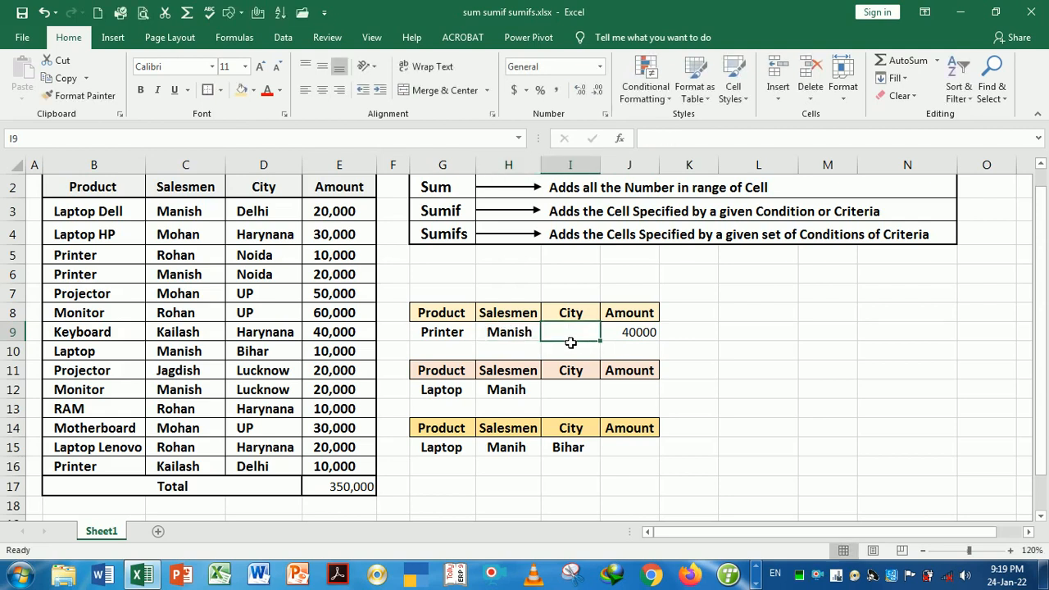
left_click(681, 313)
key("Left")
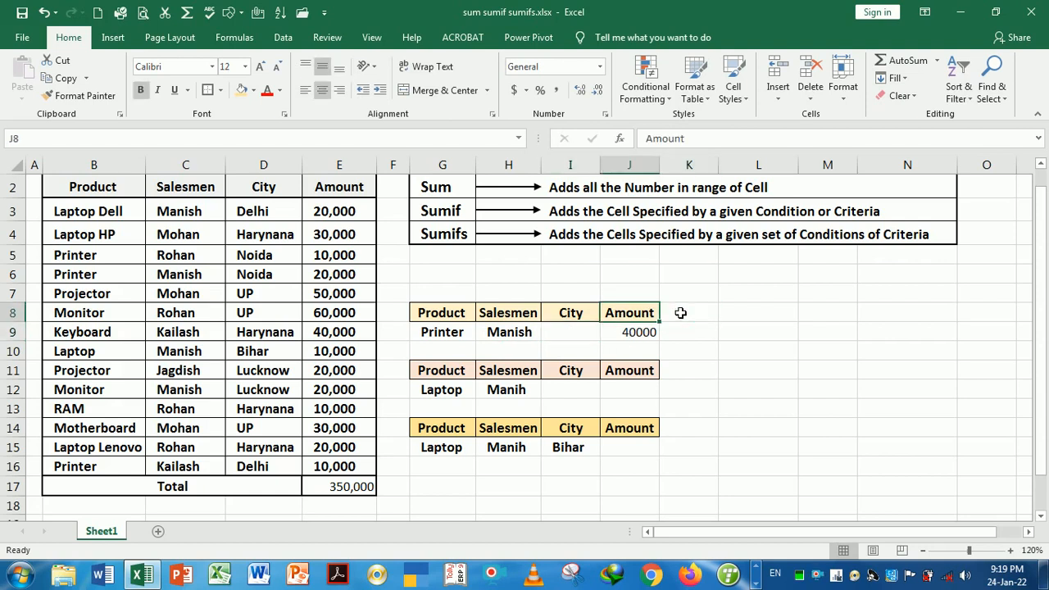
Copy the Amount header from J8 into K8 and move to the empty cell beneath it, K9
key("shift+Right")
key("ctrl+r")
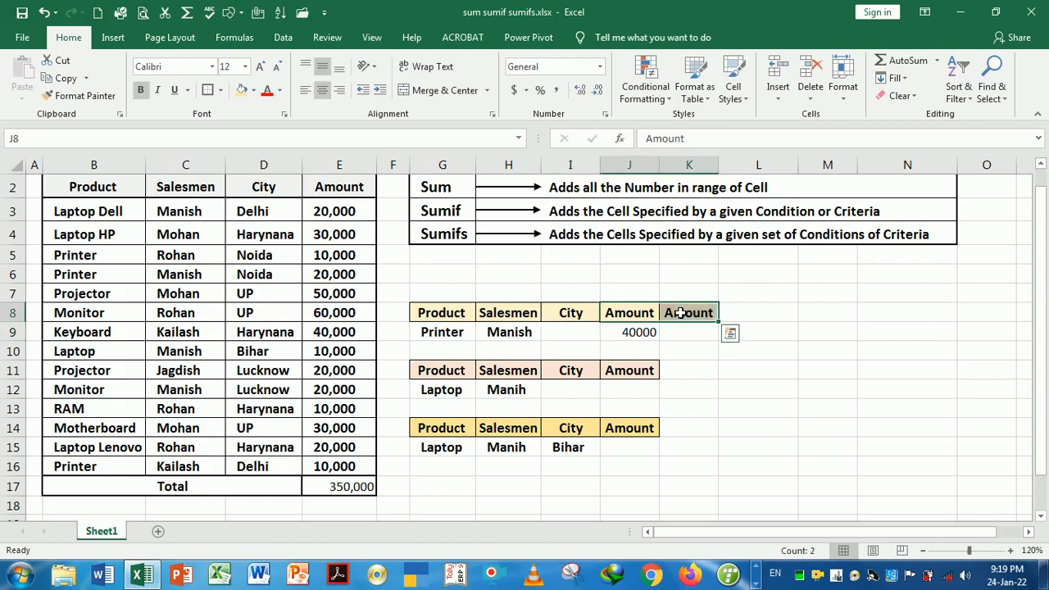
key("Down")
key("Right")
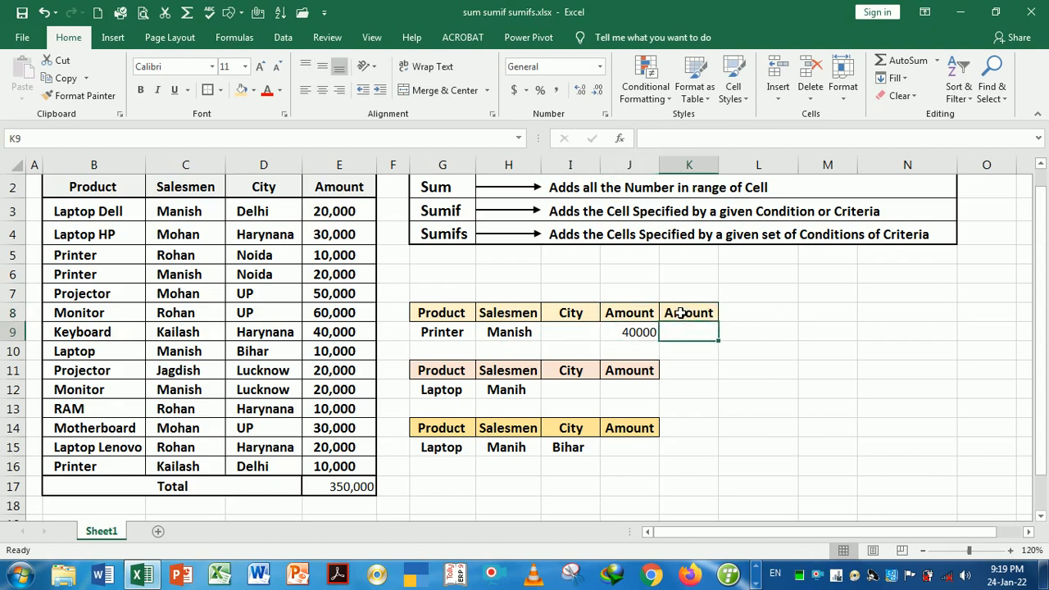
Try to total the amounts by salesman in K9 with =SUMIF(B2:E16,H9,E2:E16)
type("=sum")
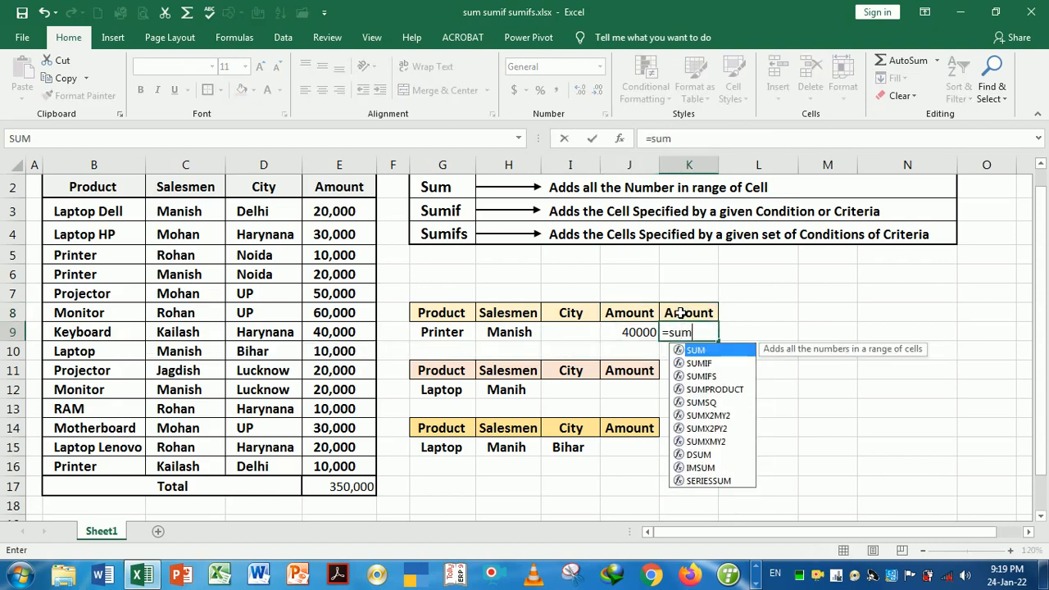
type("if")
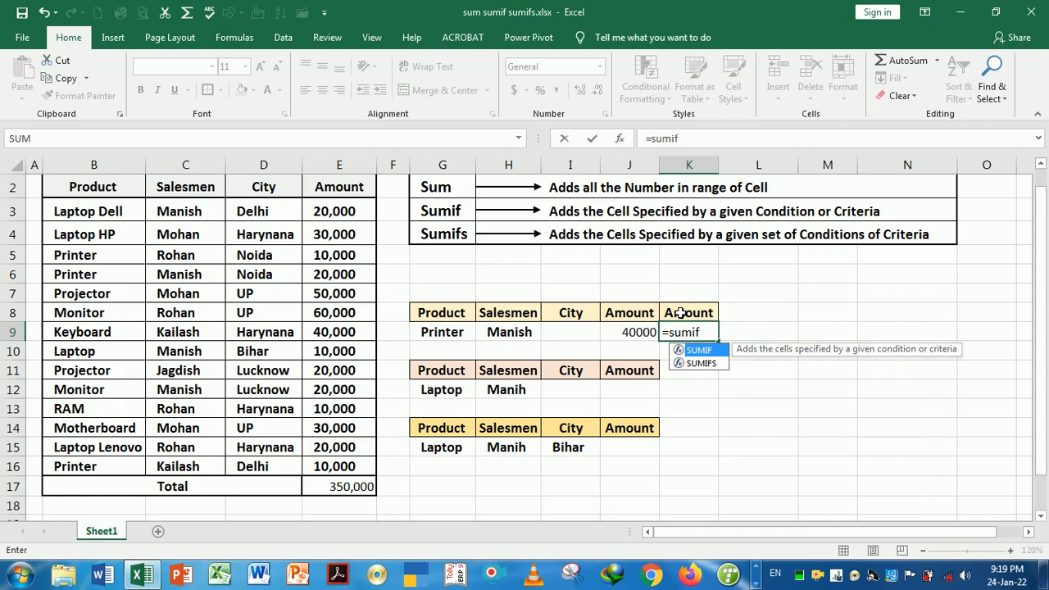
key("Tab")
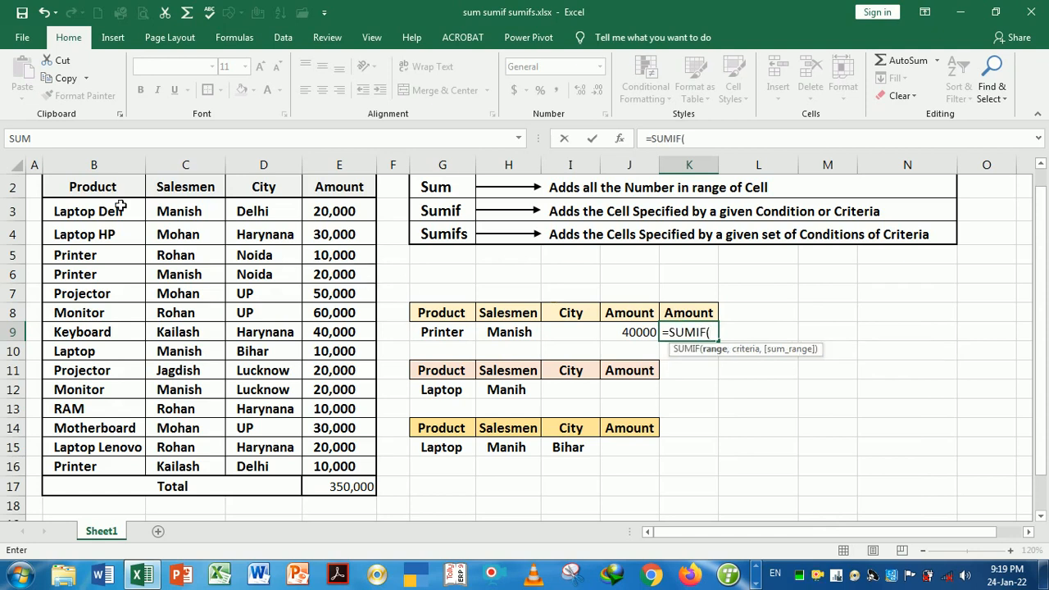
left_click_drag(78, 186, 338, 466)
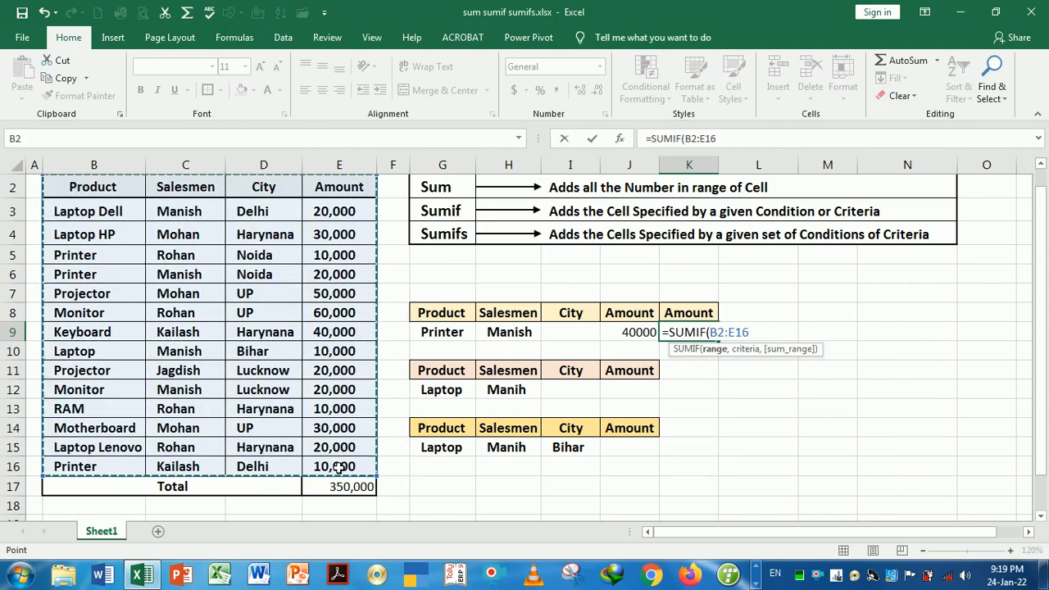
type(",")
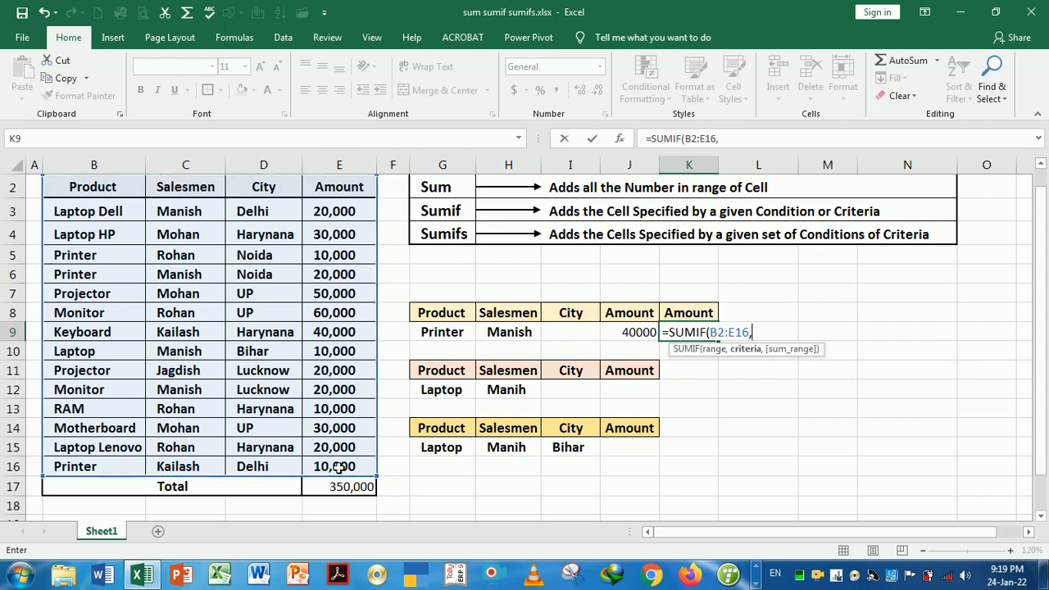
left_click(513, 334)
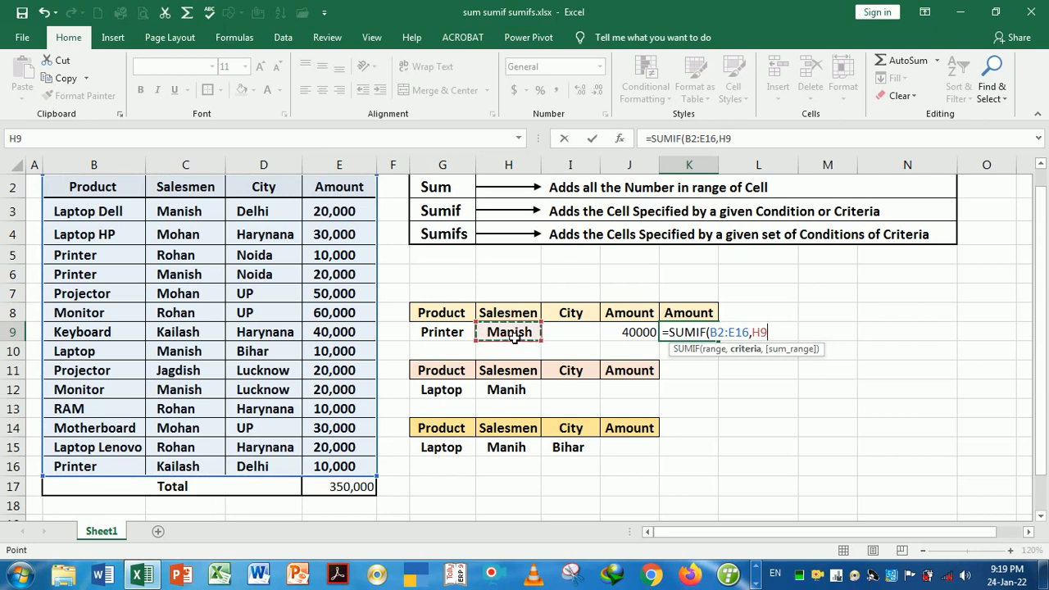
type(",")
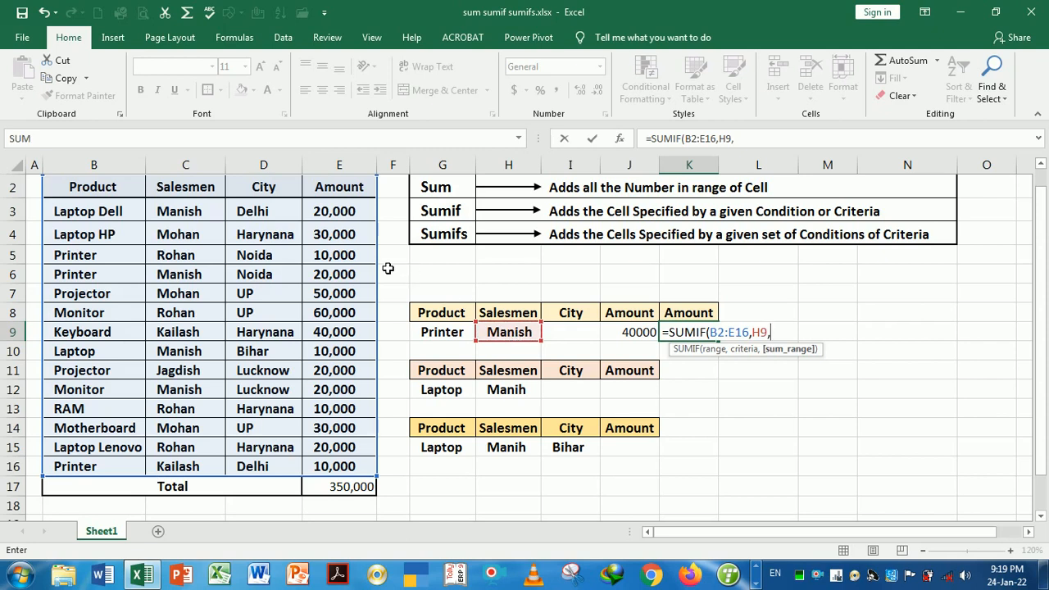
left_click(338, 191)
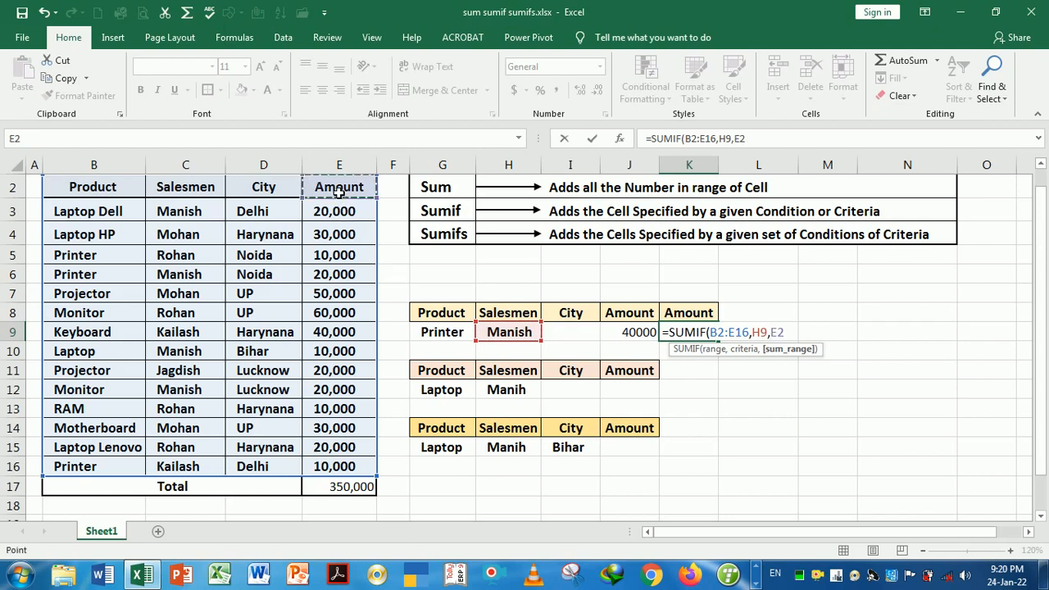
left_click_drag(338, 191, 340, 465)
key("Return")
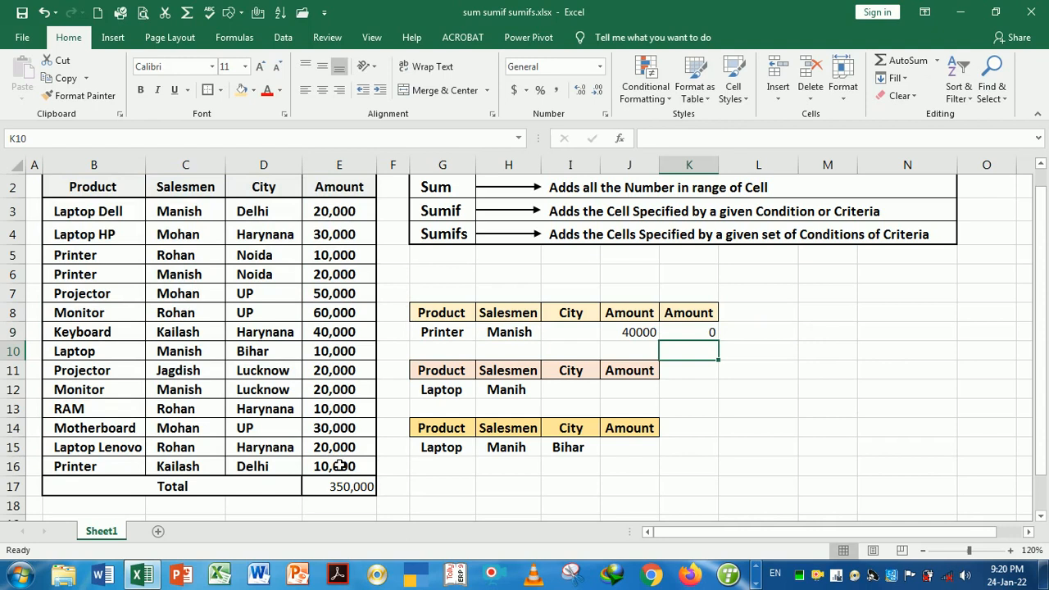
Replace the formula in K9 with =SUMIF(C2:E16,H9,E2:E16), so the criteria range starts at the Salesmen column
key("Up")
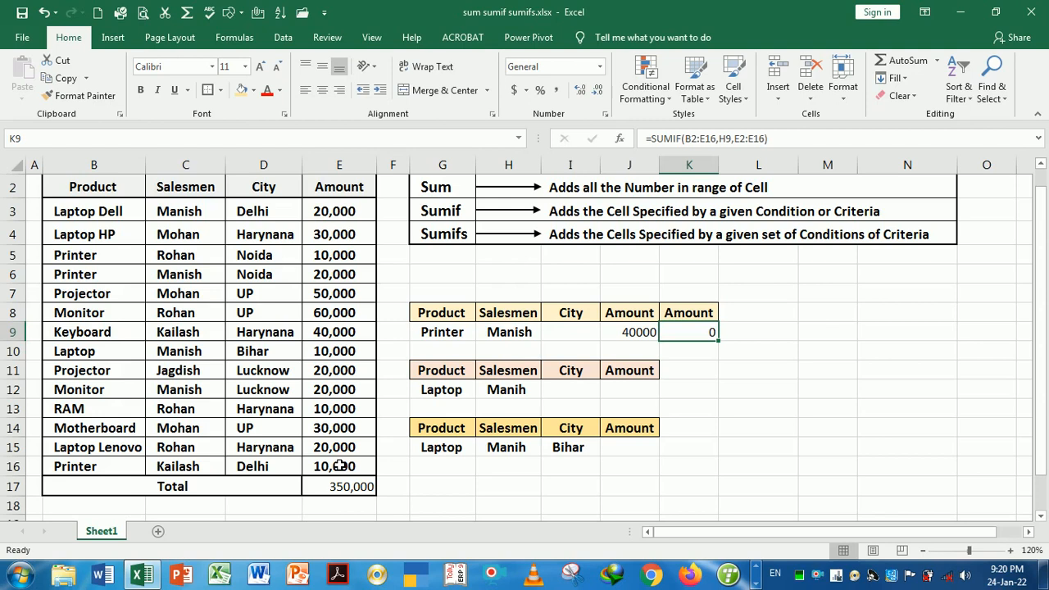
type("=")
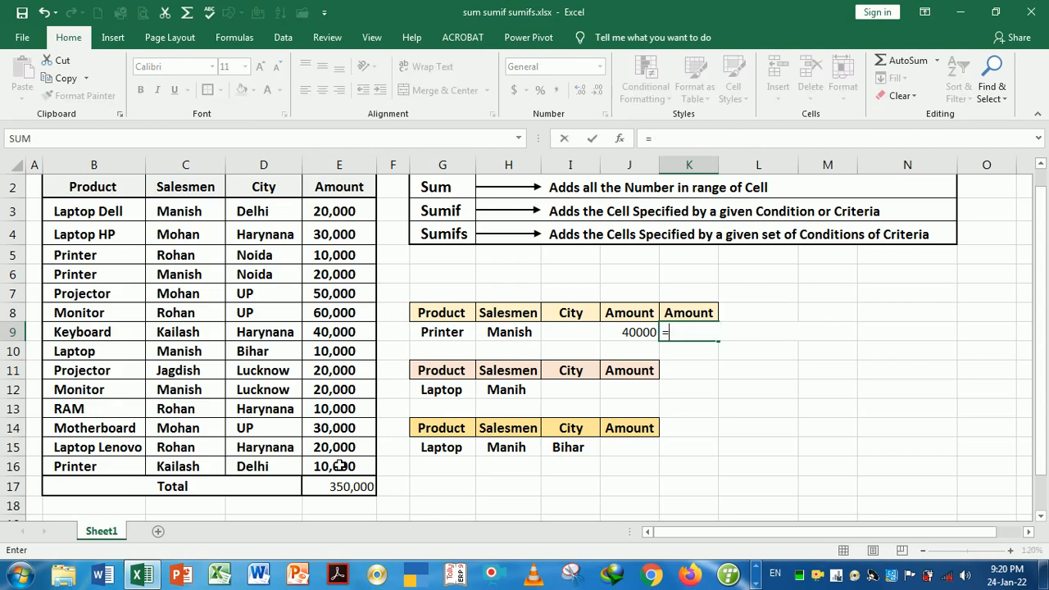
type("sumif")
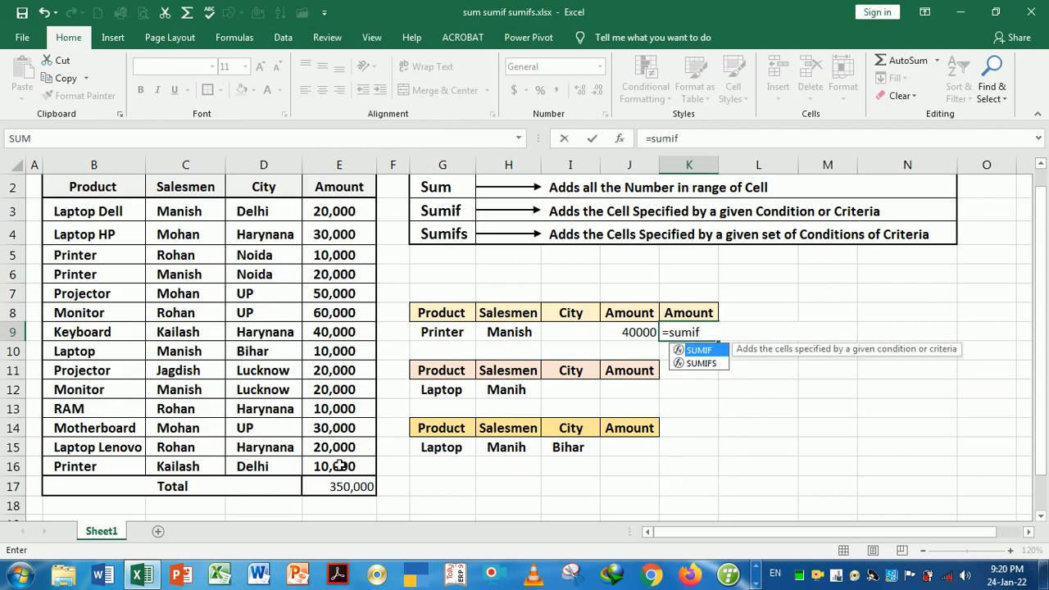
key("Tab")
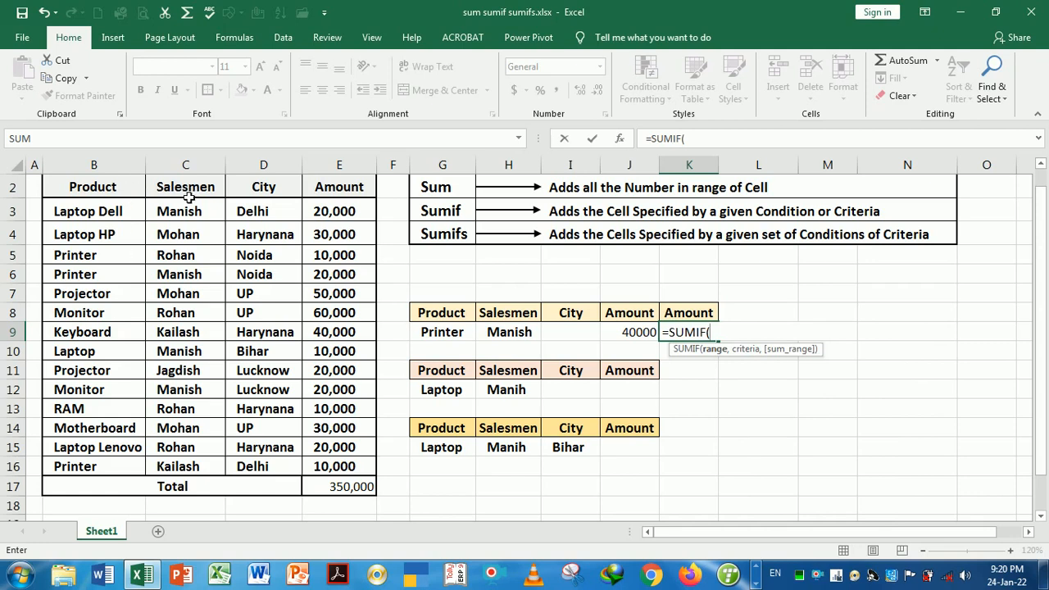
left_click_drag(185, 189, 318, 466)
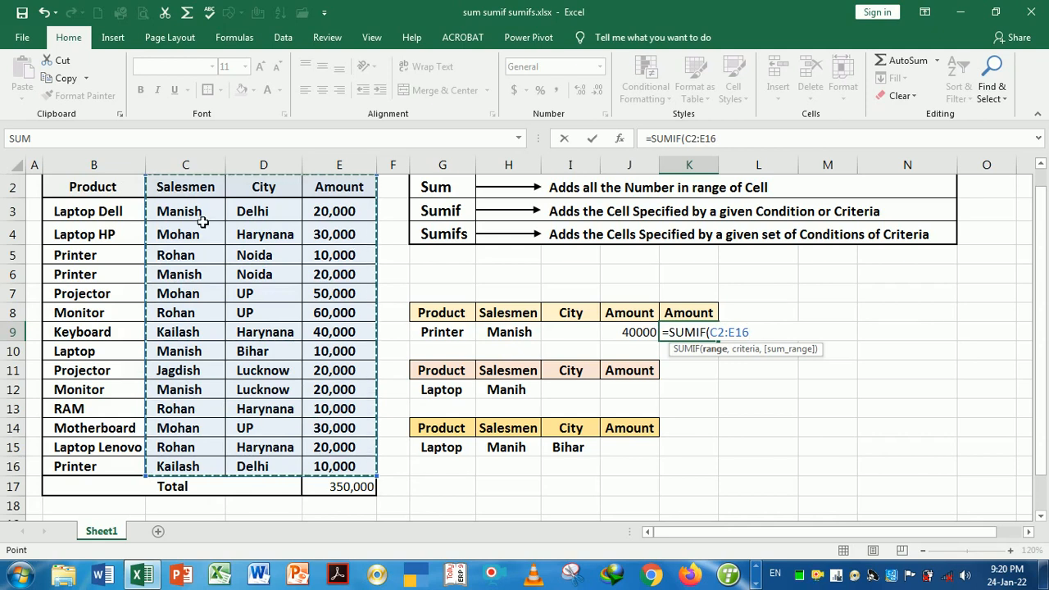
type(",")
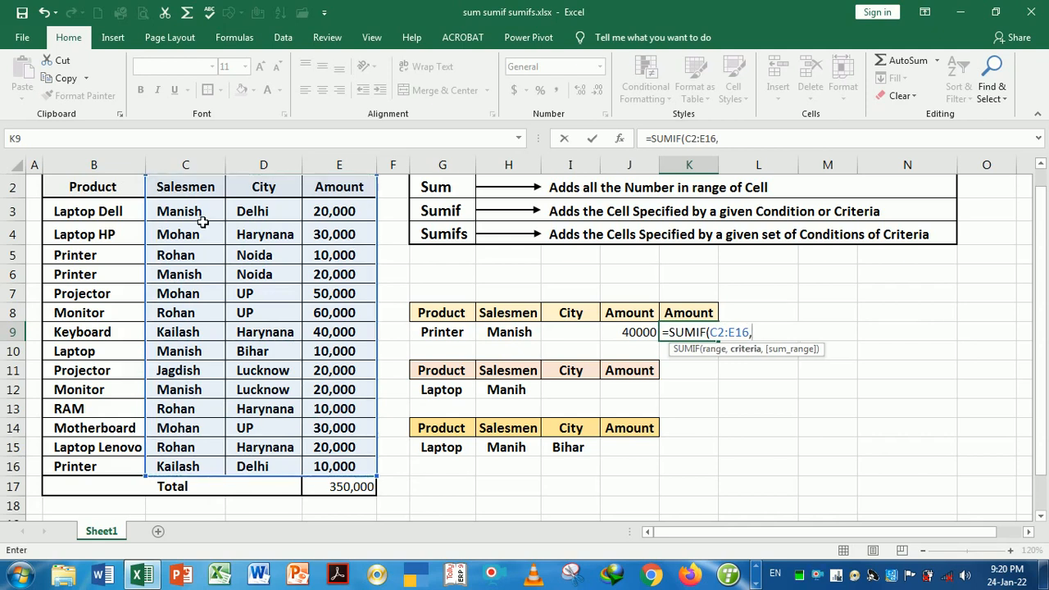
left_click(504, 341)
type(",")
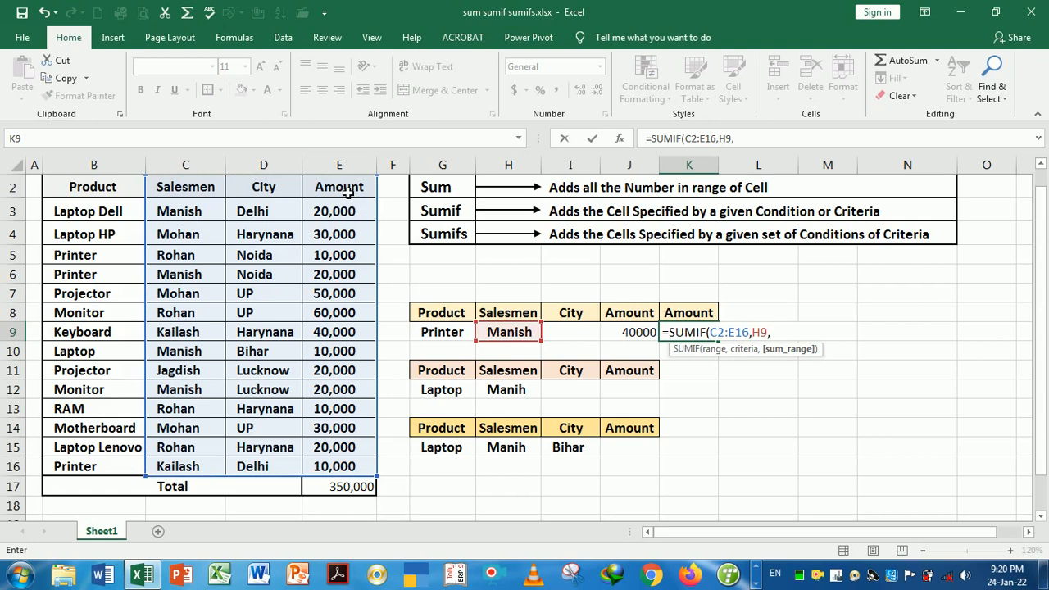
left_click_drag(347, 191, 342, 464)
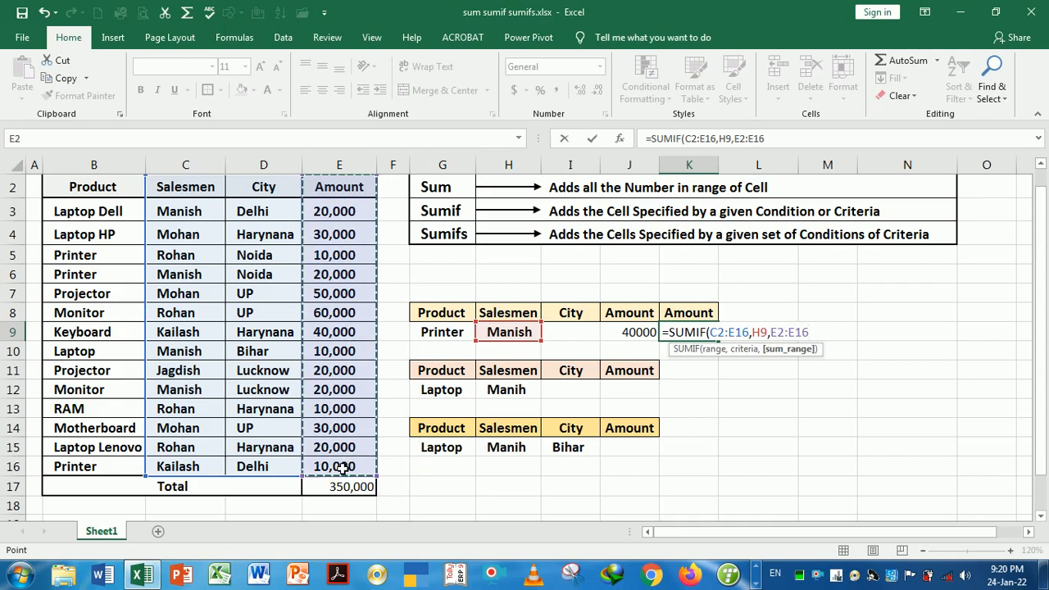
key("Return")
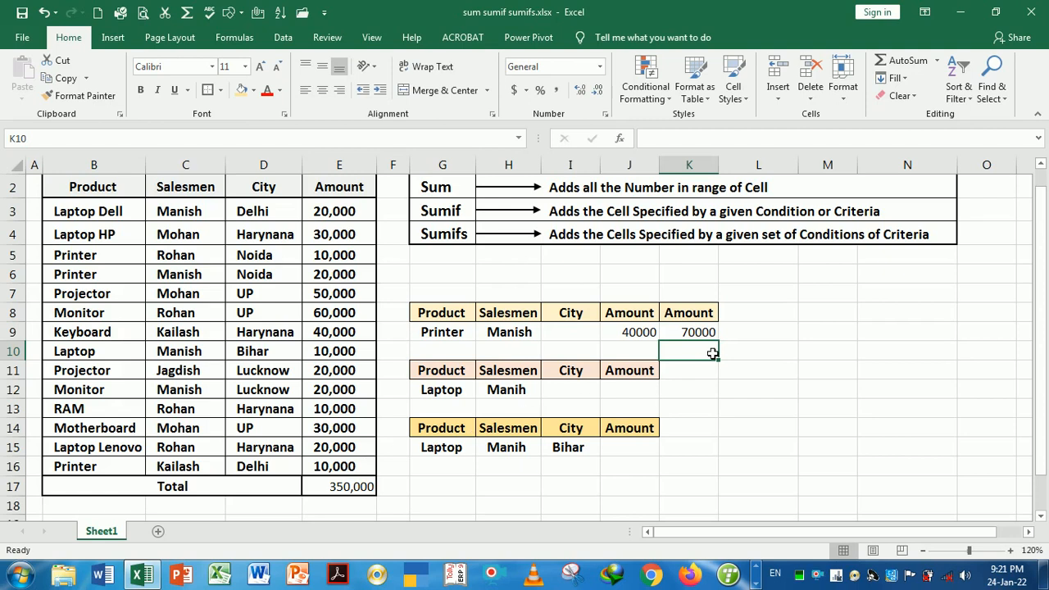
Check the SUMIF result in K9 against the sum of the salesman's selected records, C3:E3, C6:E6, C10:E10 and C12:E12
left_click(685, 334)
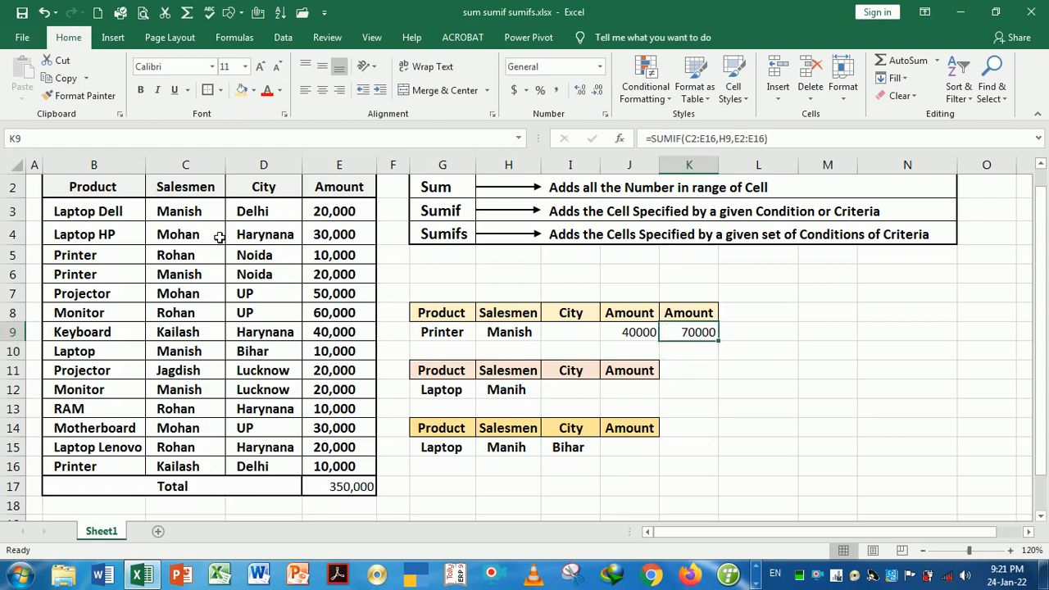
left_click_drag(194, 216, 316, 220)
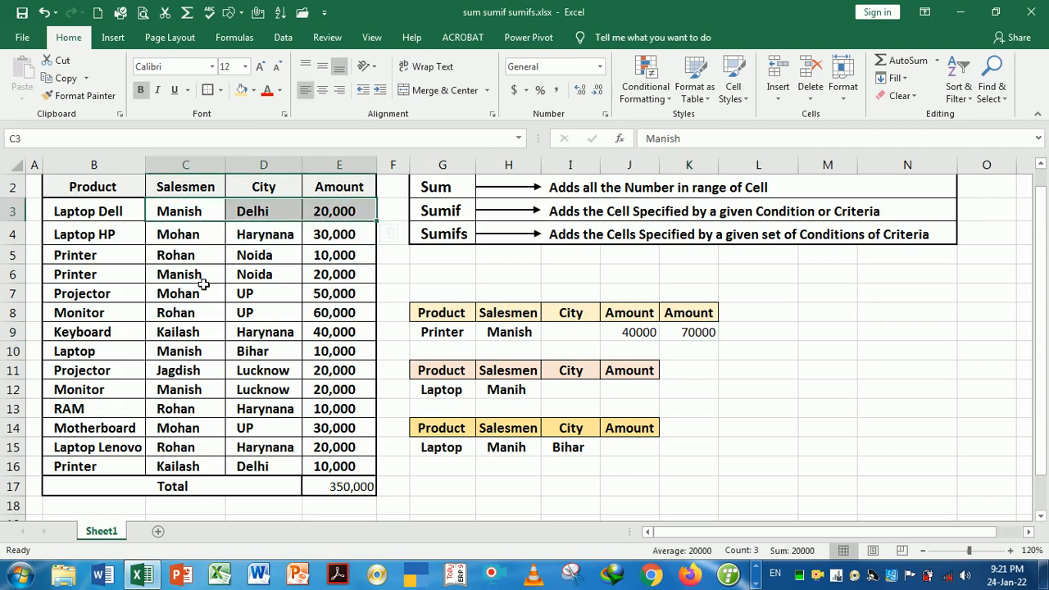
left_click_drag(203, 276, 313, 277)
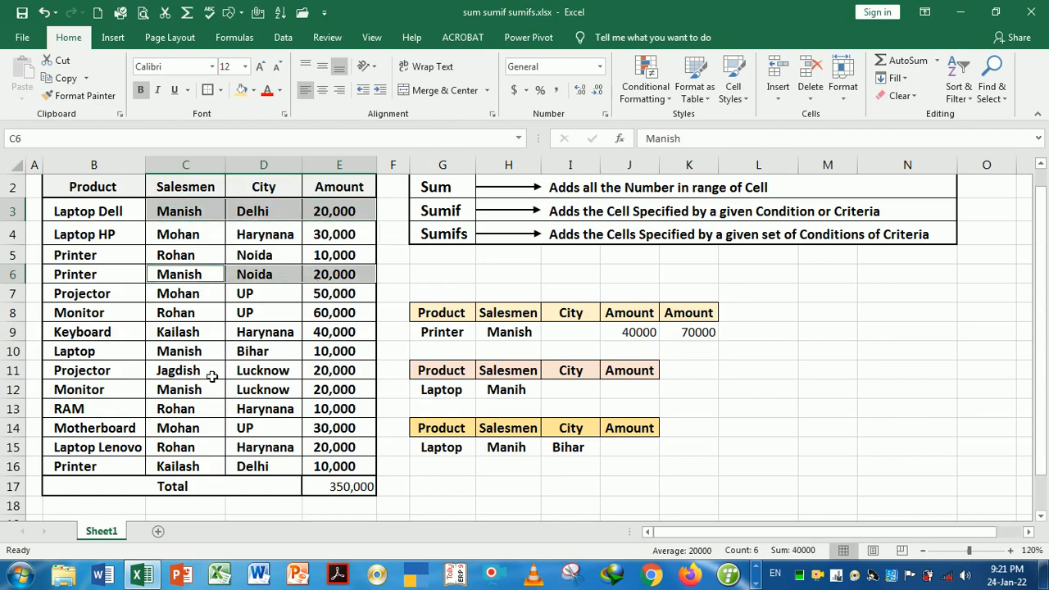
left_click_drag(200, 358, 320, 359)
left_click_drag(198, 393, 324, 398)
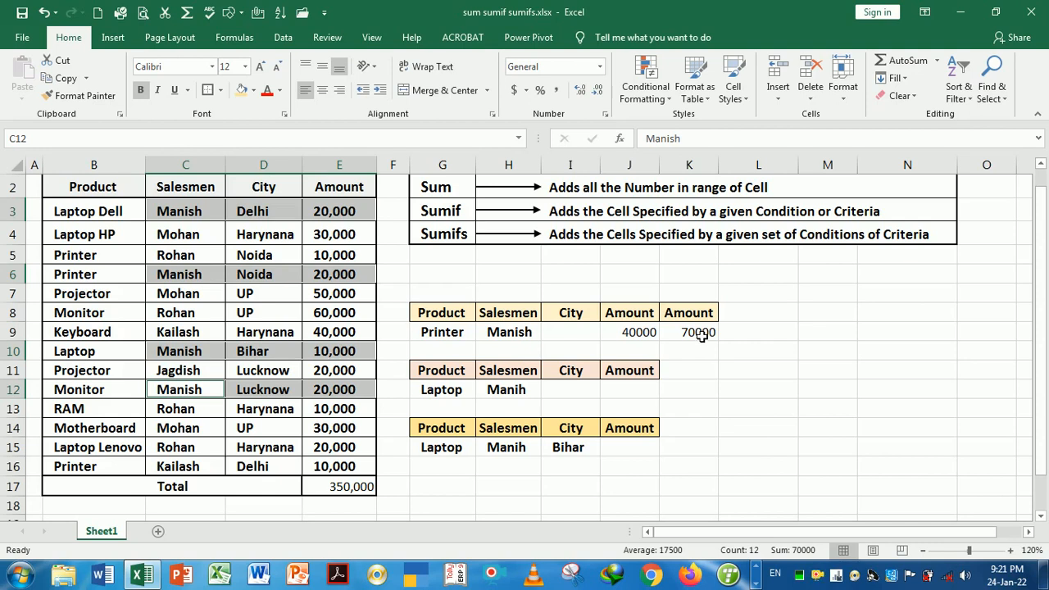
left_click(742, 319)
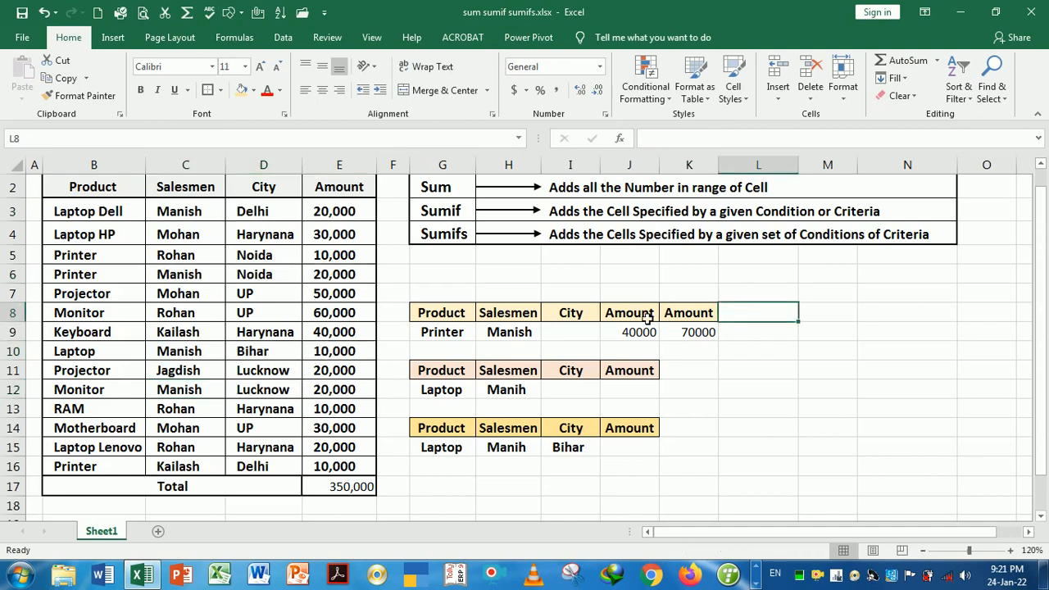
left_click(587, 320)
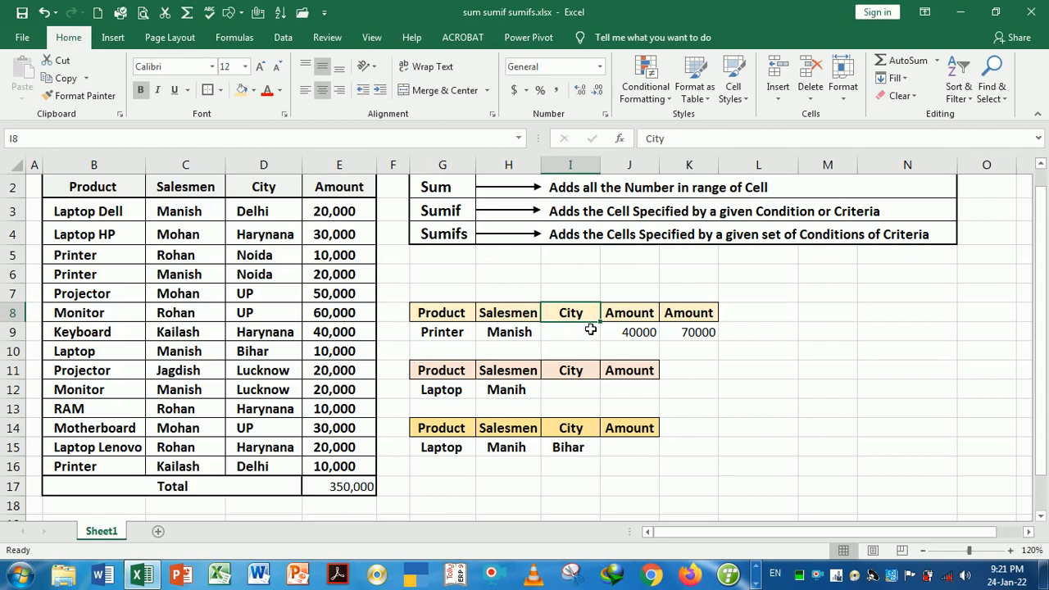
left_click(590, 336)
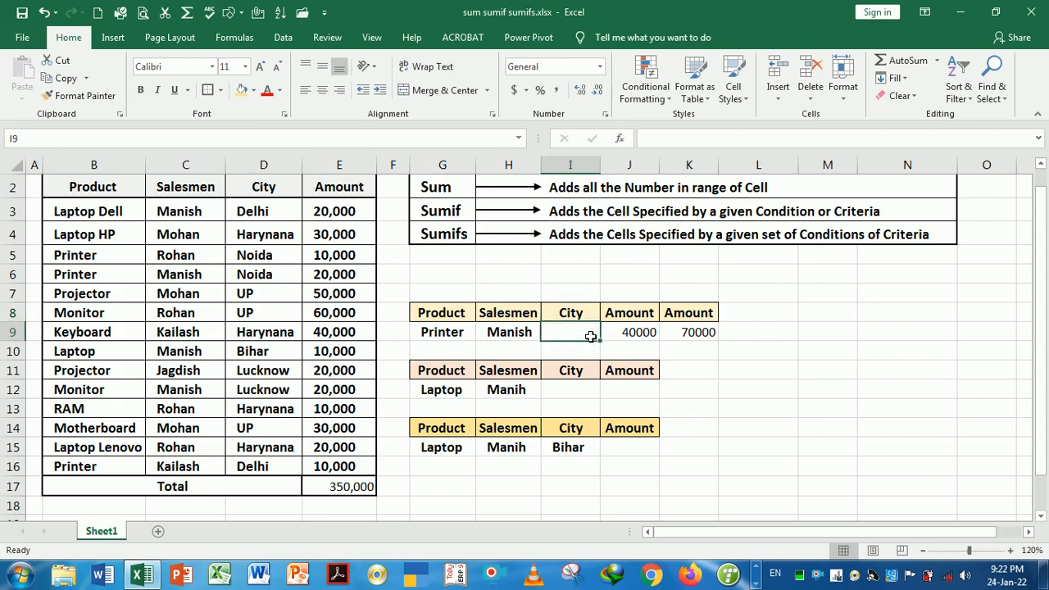
type("H")
key("BackSpace")
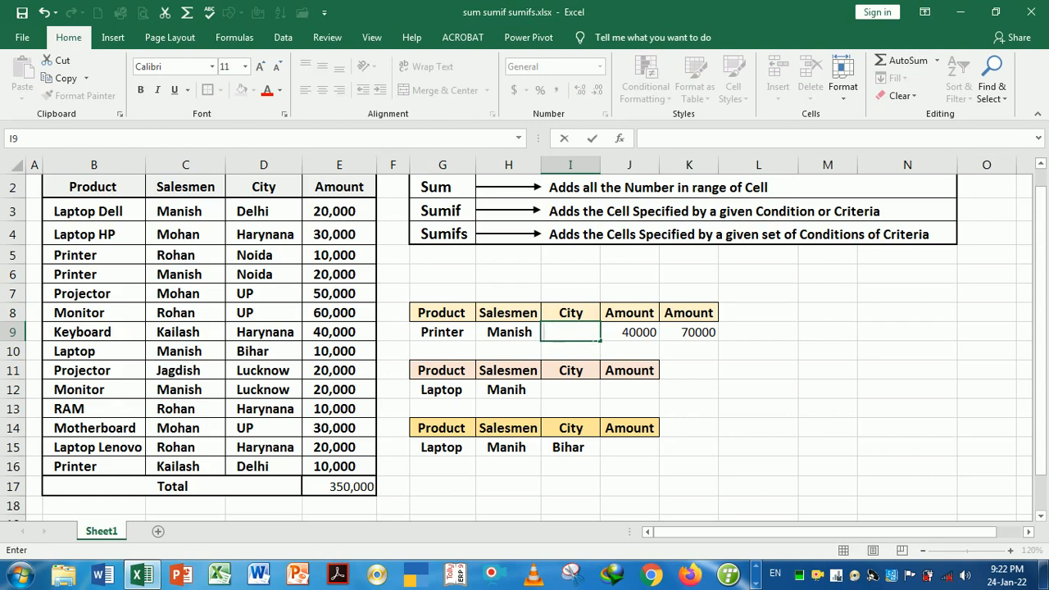
type("H")
key("BackSpace")
Copy the city Harynana from D4 into the City cell I9 and widen column I to fit it
left_click(286, 241)
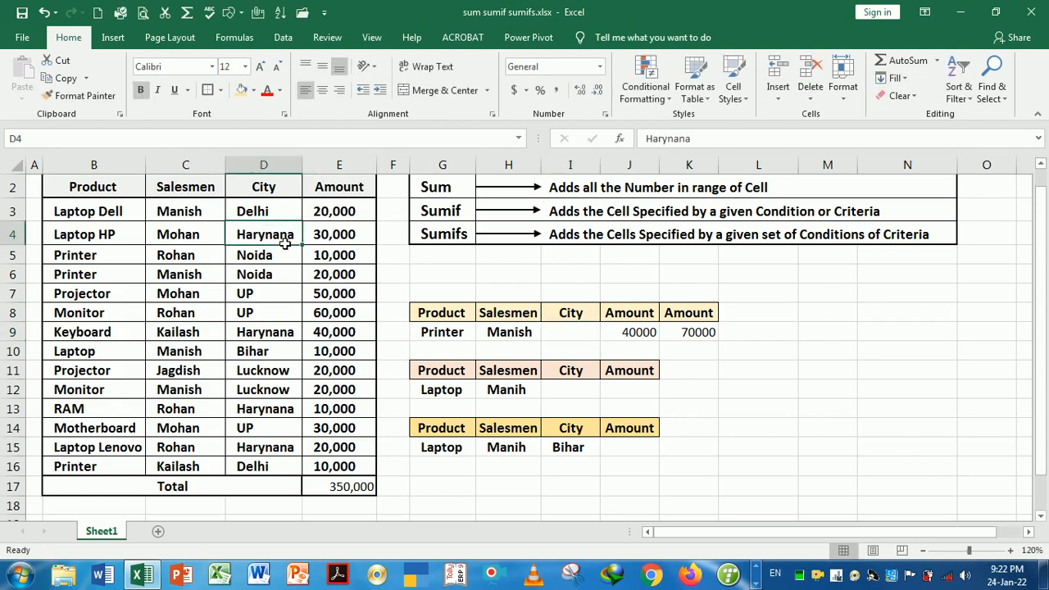
key("ctrl+c")
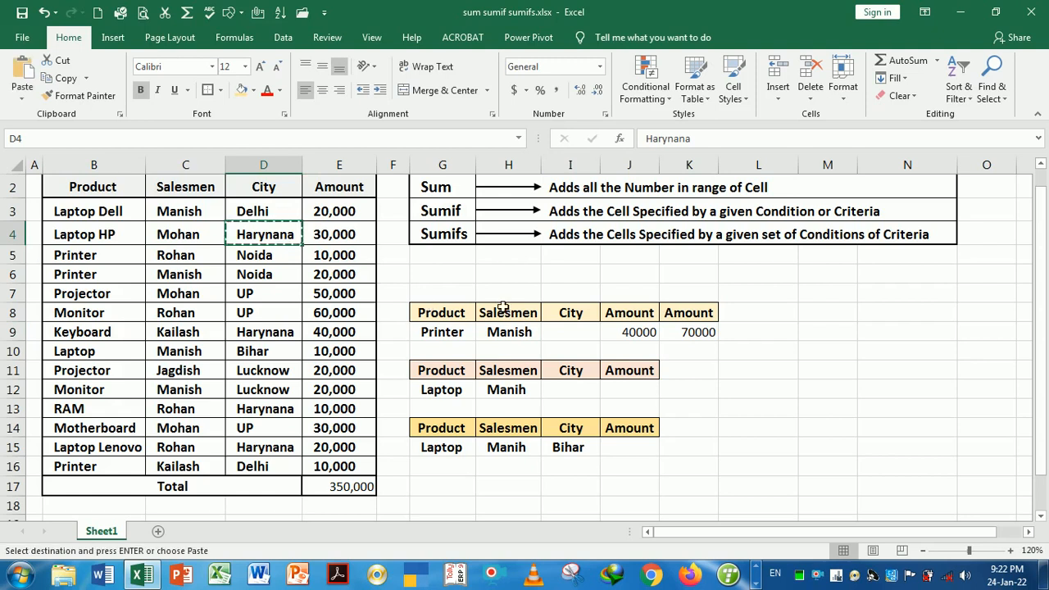
left_click(571, 340)
key("Return")
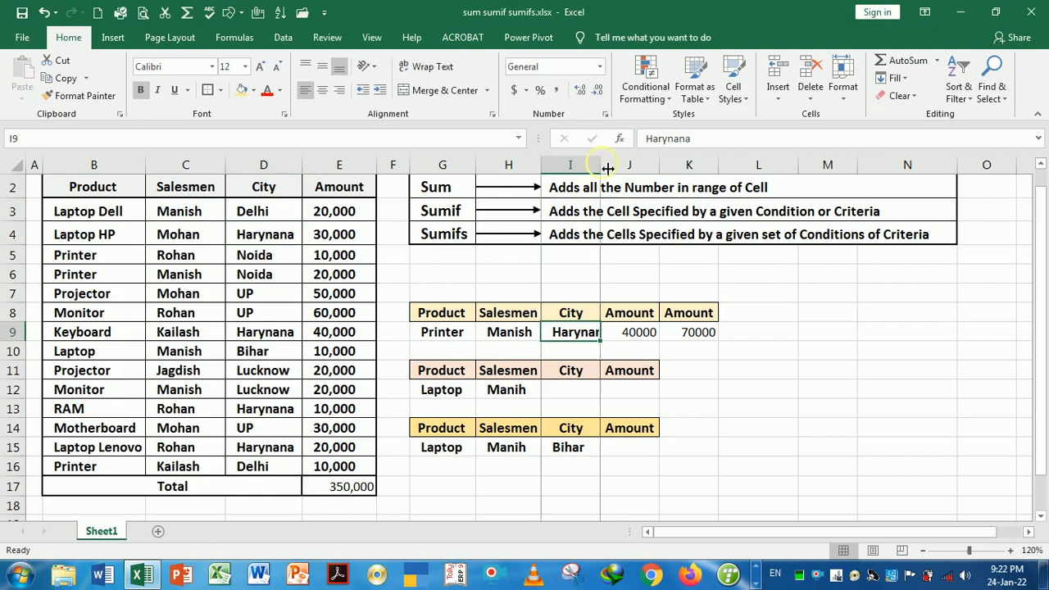
left_click_drag(601, 166, 629, 173)
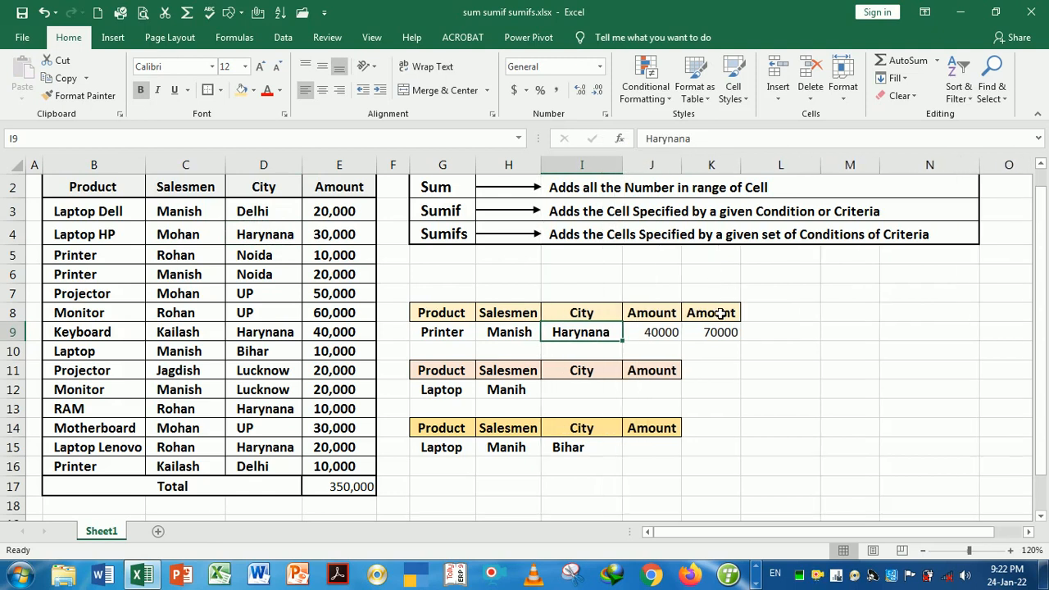
Copy the Amount header from K8 into L8 and total the amounts by city in L9 with =SUMIF(D2:E16,I9,E2:E16)
left_click(731, 315)
left_click_drag(734, 315, 760, 316)
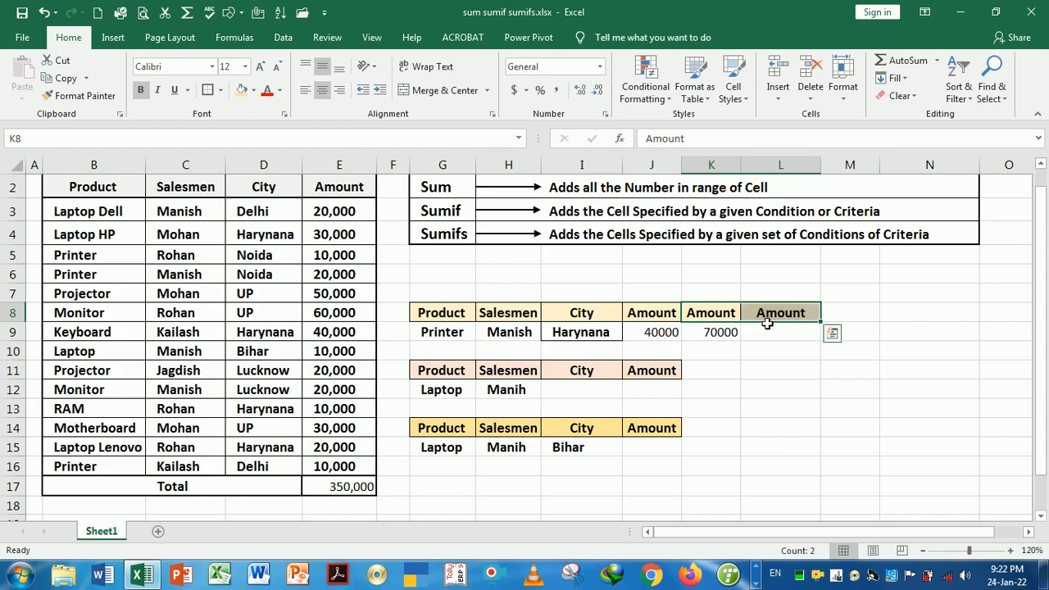
left_click(778, 336)
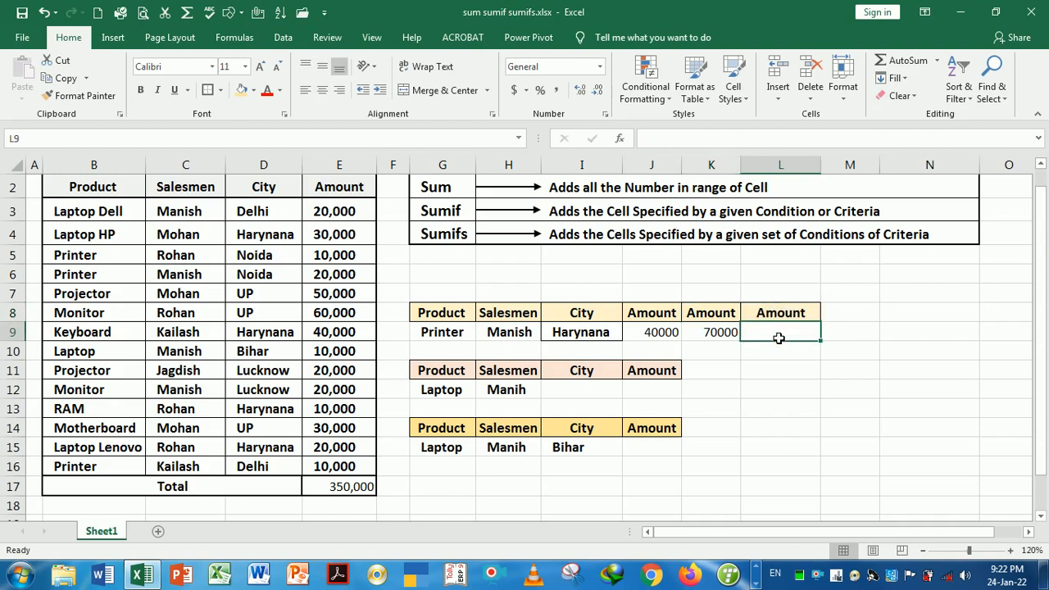
type("=sumif")
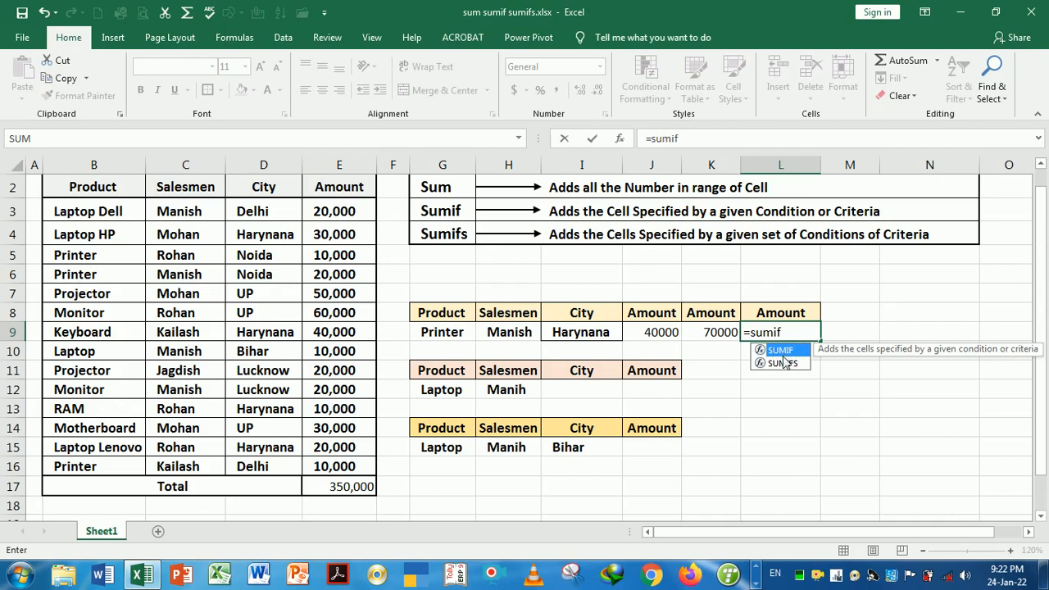
double_click(781, 350)
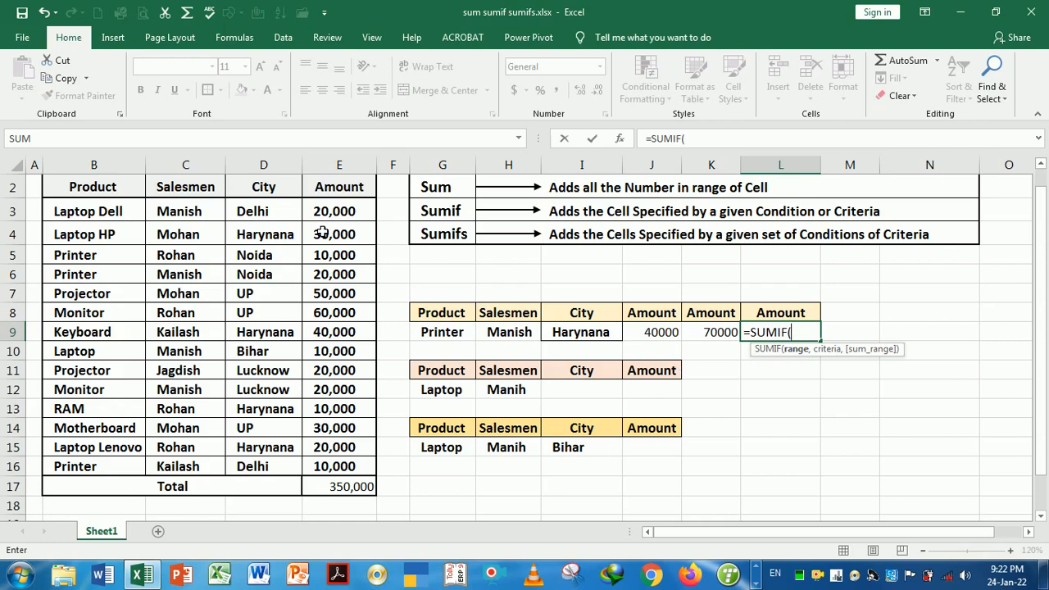
left_click(270, 188)
mouse_move(271, 188)
left_mouse_down()
mouse_move(342, 262)
mouse_move(339, 465)
left_mouse_up()
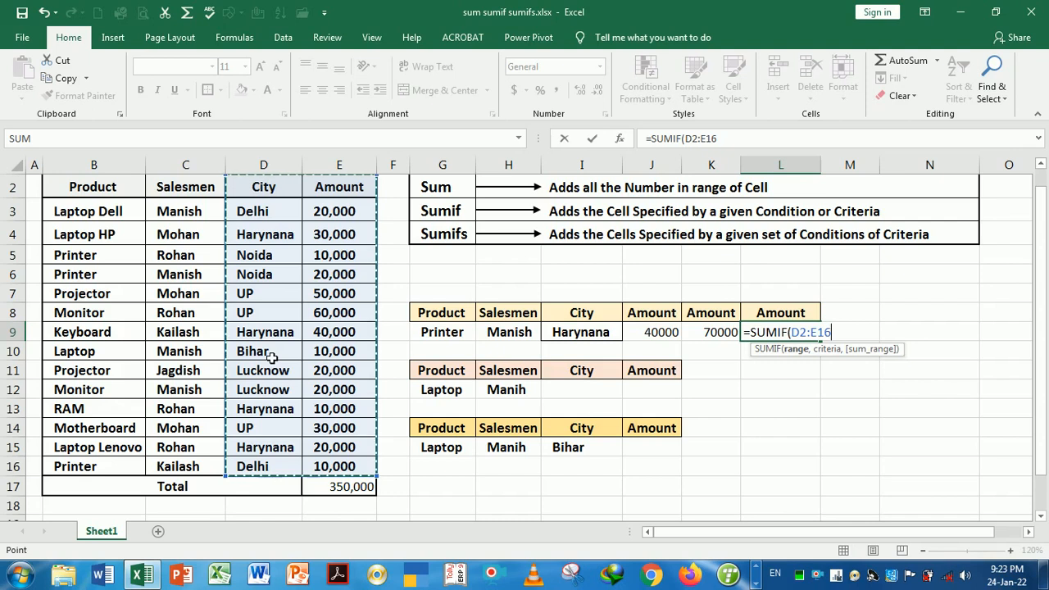
type(",")
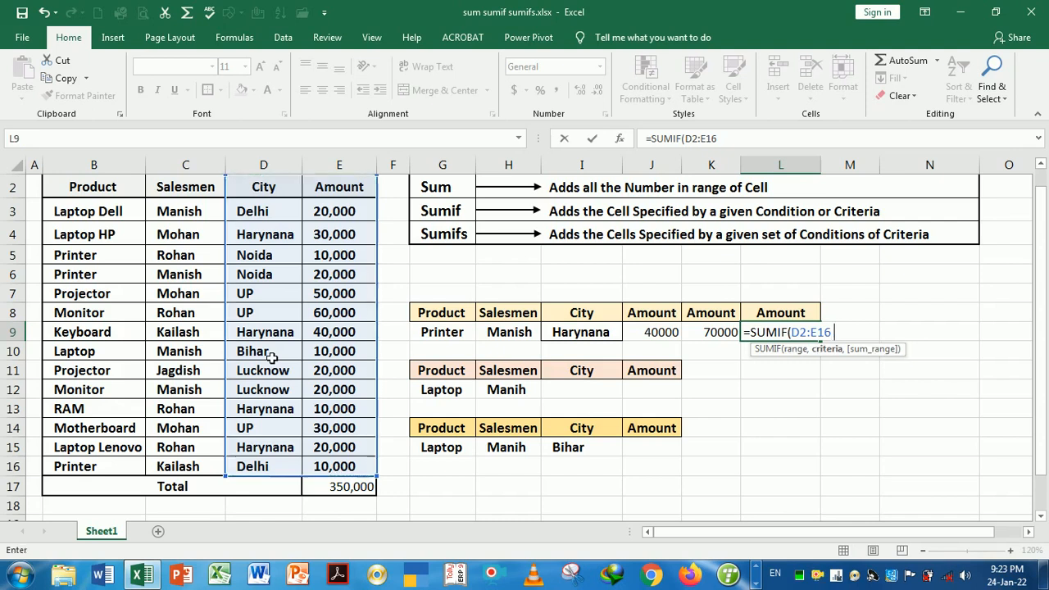
left_click(599, 338)
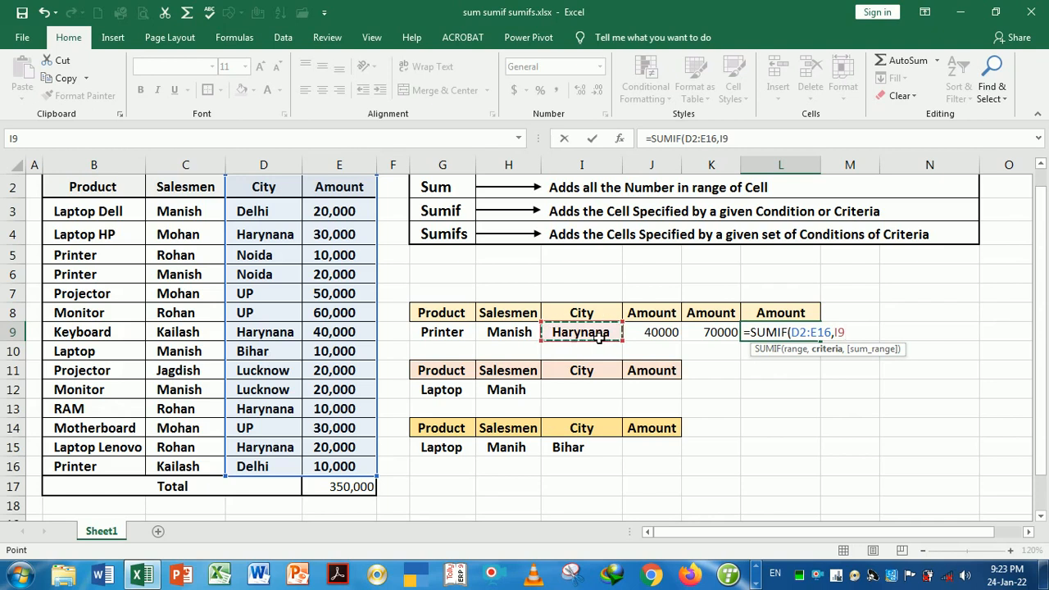
type(",")
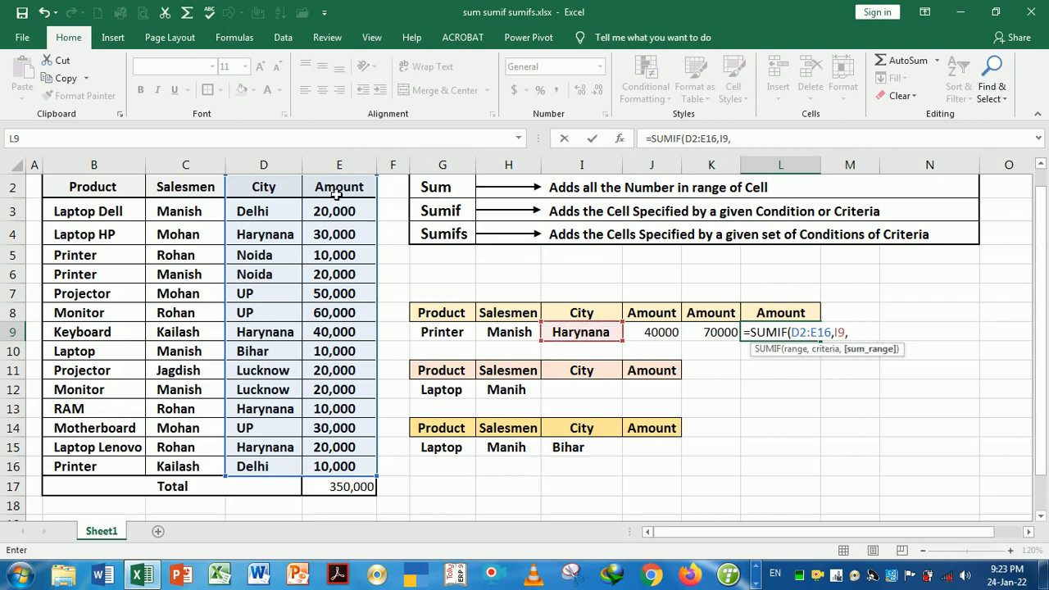
left_click_drag(336, 188, 336, 465)
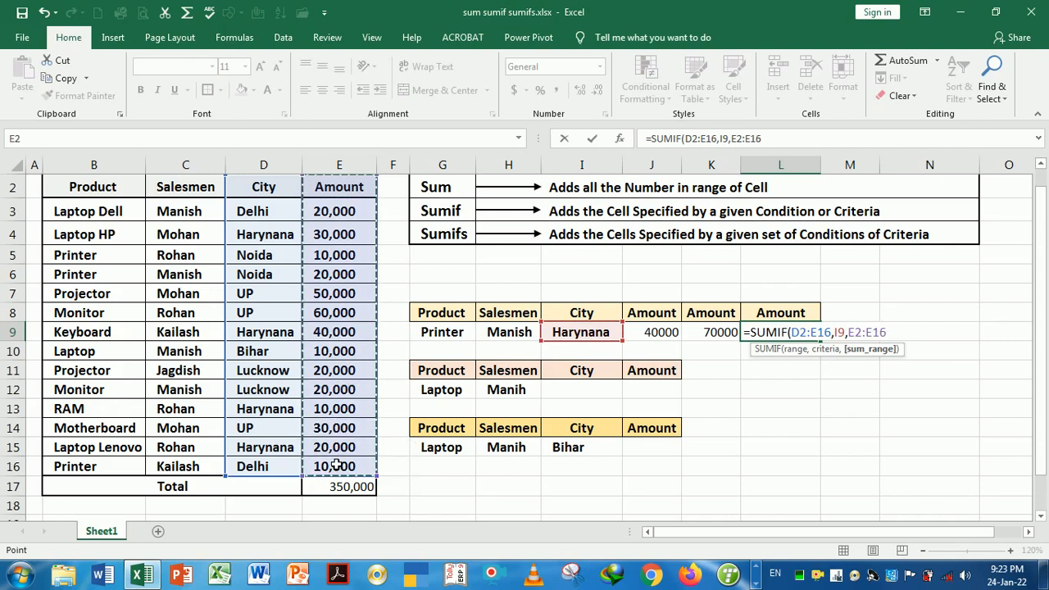
key("Return")
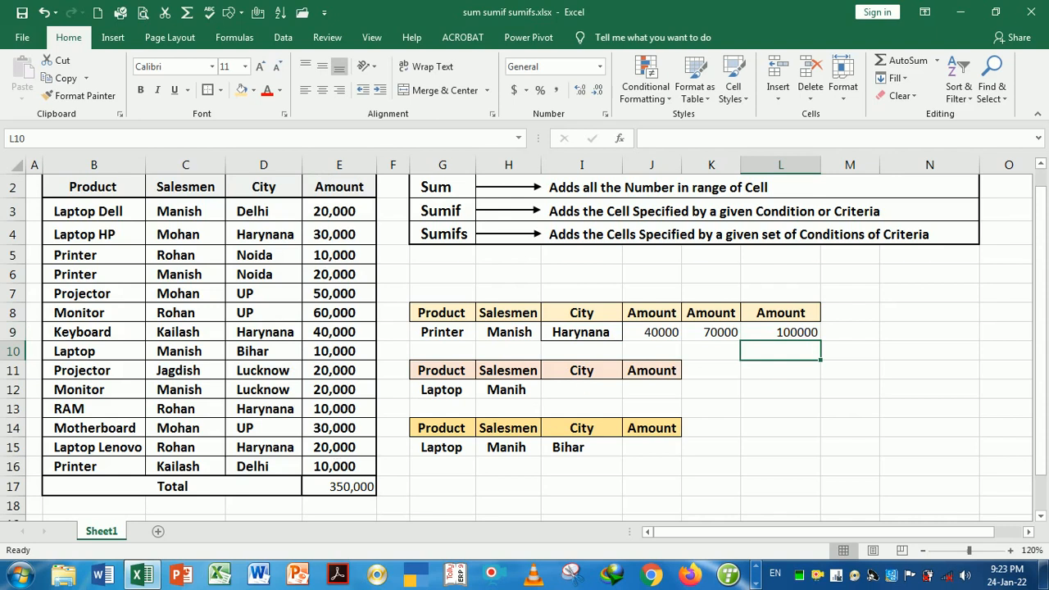
Check the SUMIF result in L9 against the sum of the selected Harynana records, D4:E4, D9:E9, D13:E13 and D15:E15
left_click(781, 333)
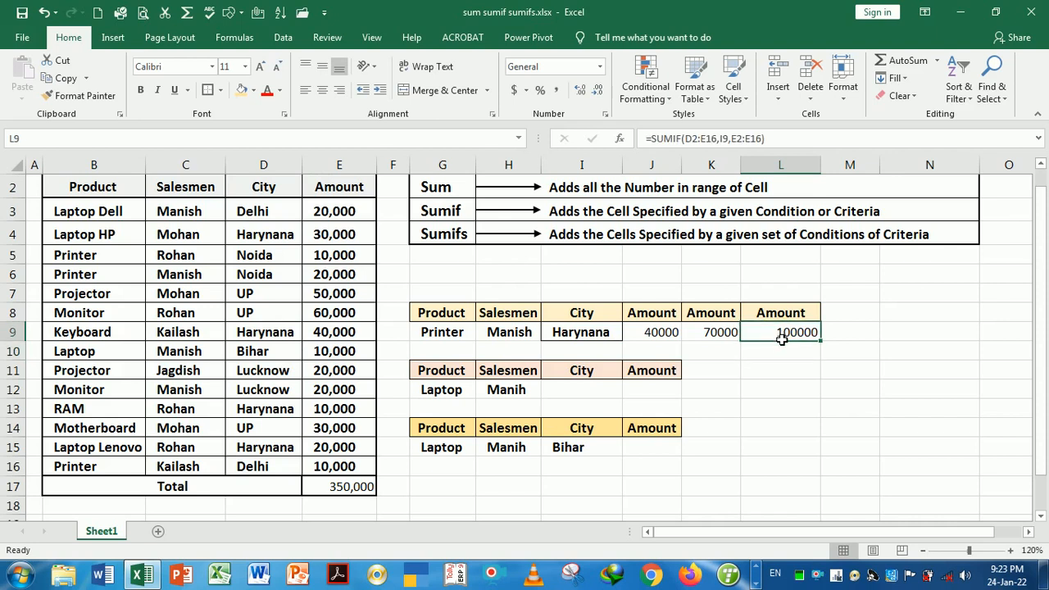
left_click(785, 359)
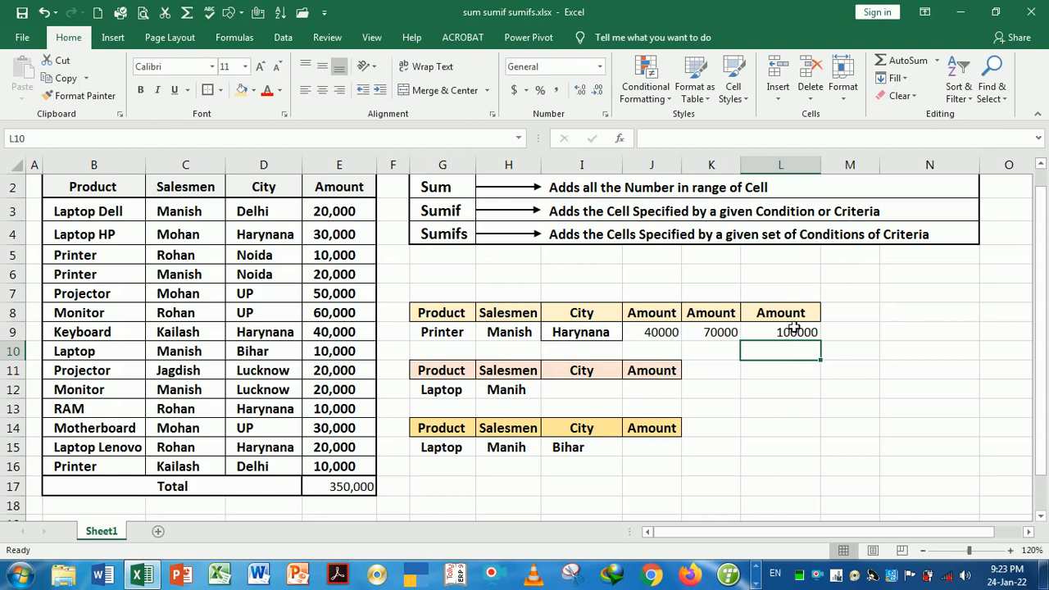
left_click(789, 335)
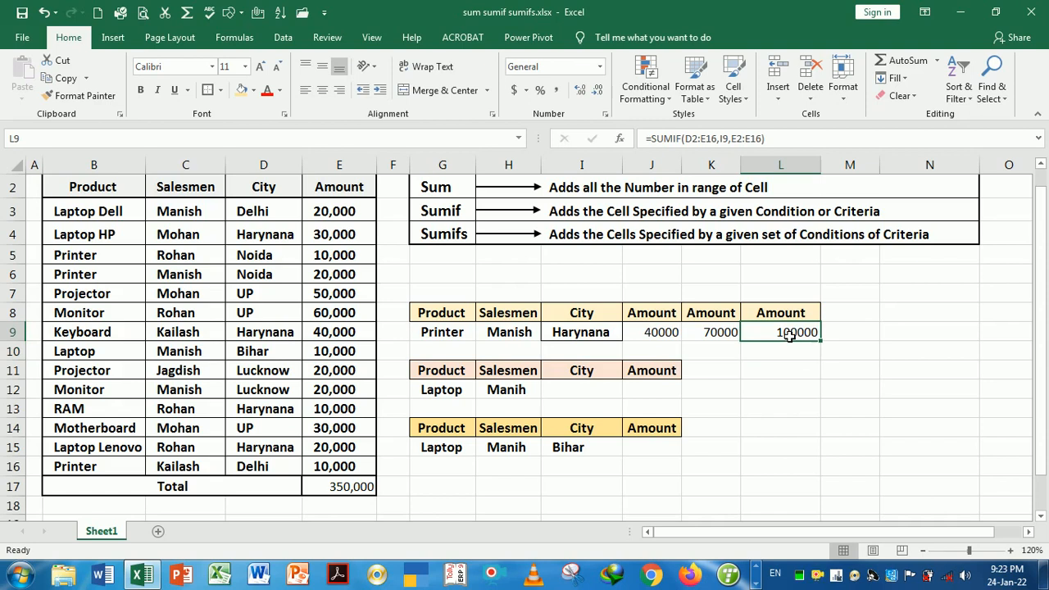
left_click(778, 389)
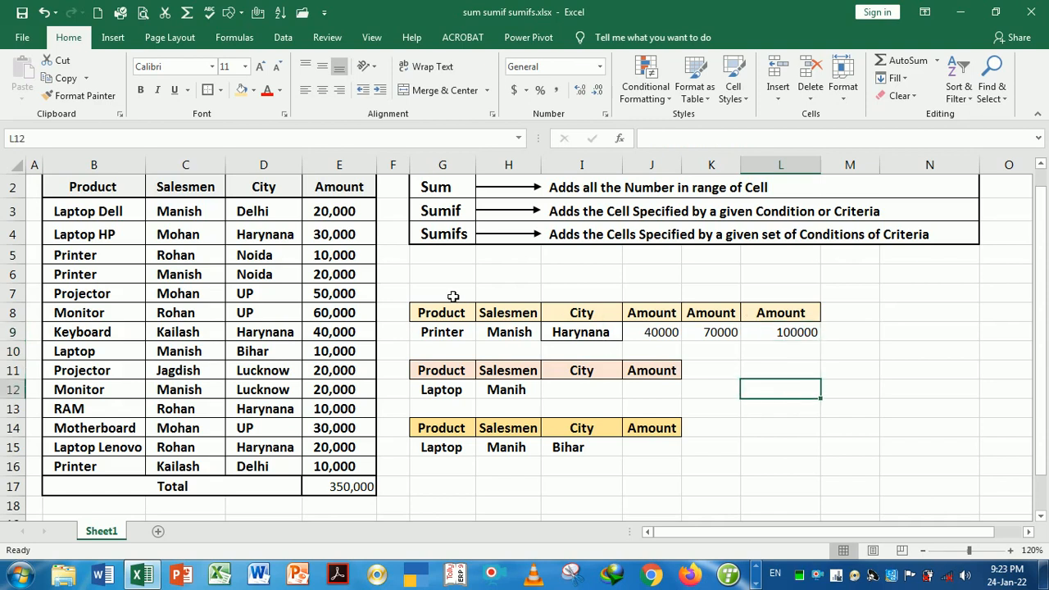
left_click(280, 236)
key("shift+Right")
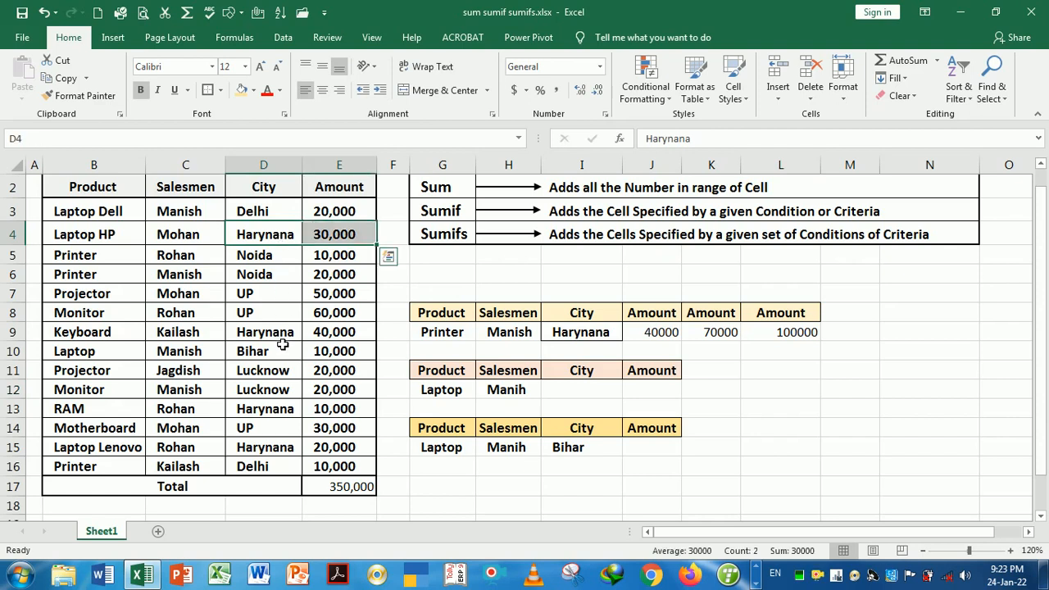
left_click_drag(281, 338, 327, 344)
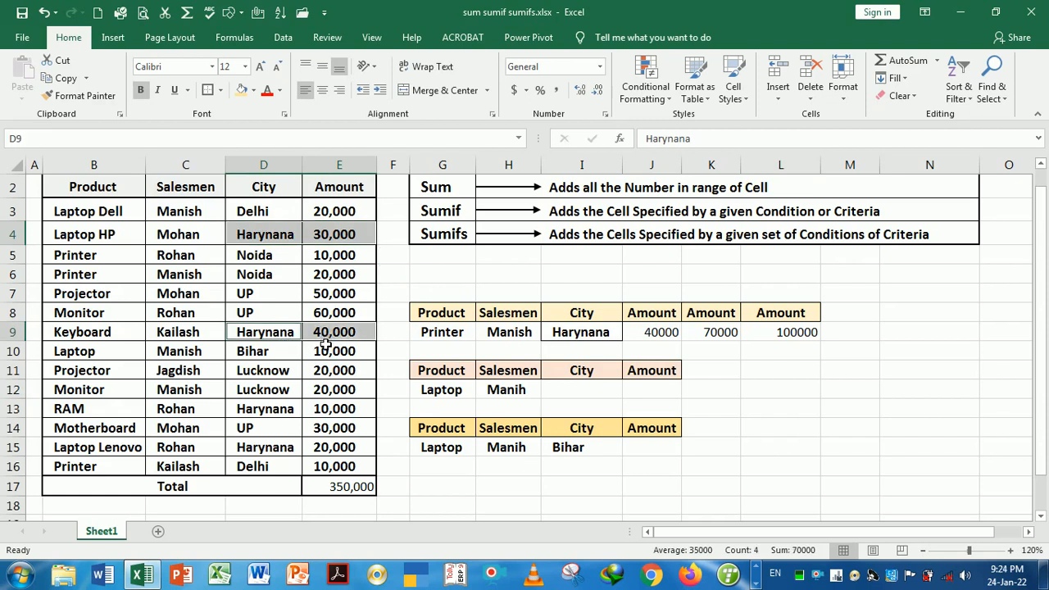
left_click(289, 414, "ctrl")
left_click_drag(303, 416, 326, 414)
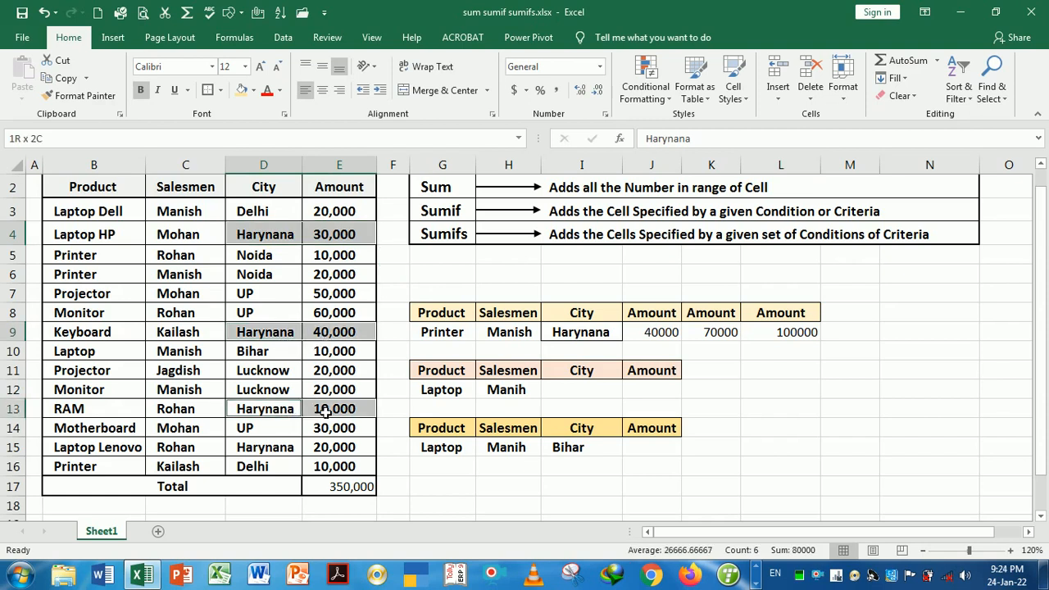
left_click(294, 454, "ctrl")
left_click_drag(293, 454, 328, 453)
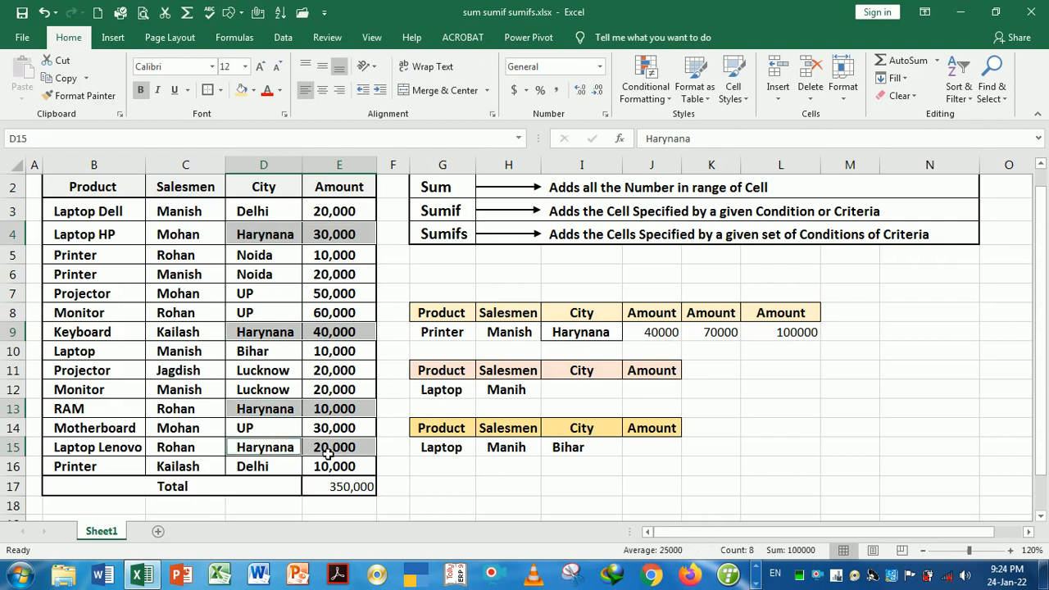
key("ctrl+c")
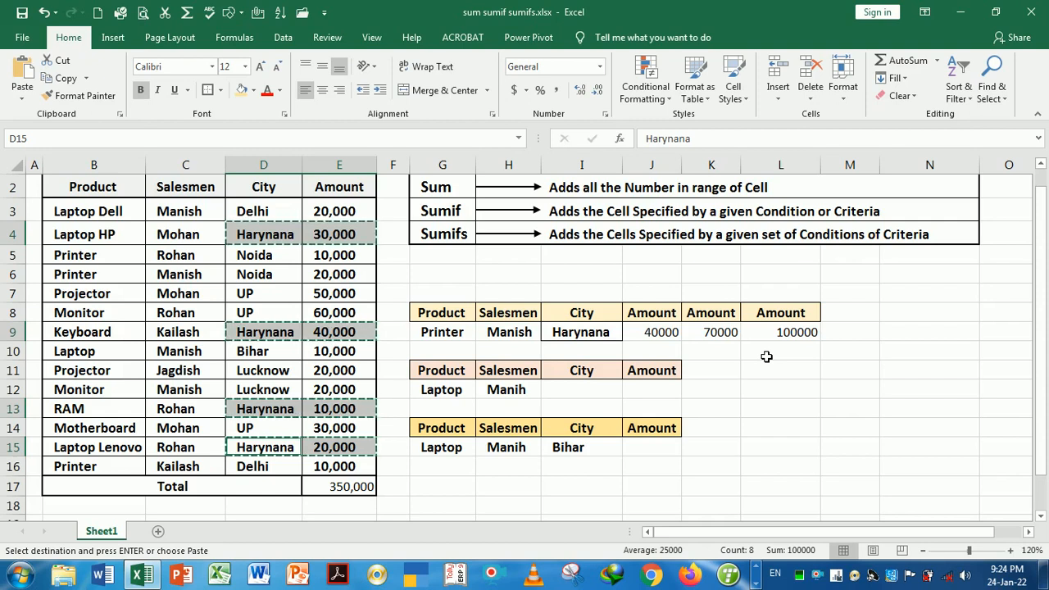
key("Escape")
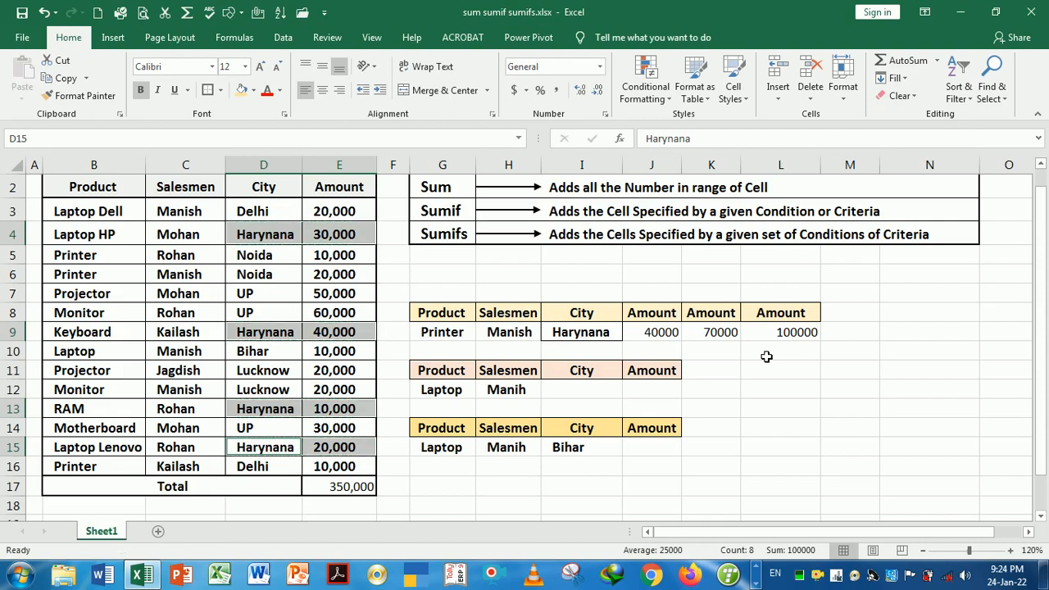
left_click(768, 372)
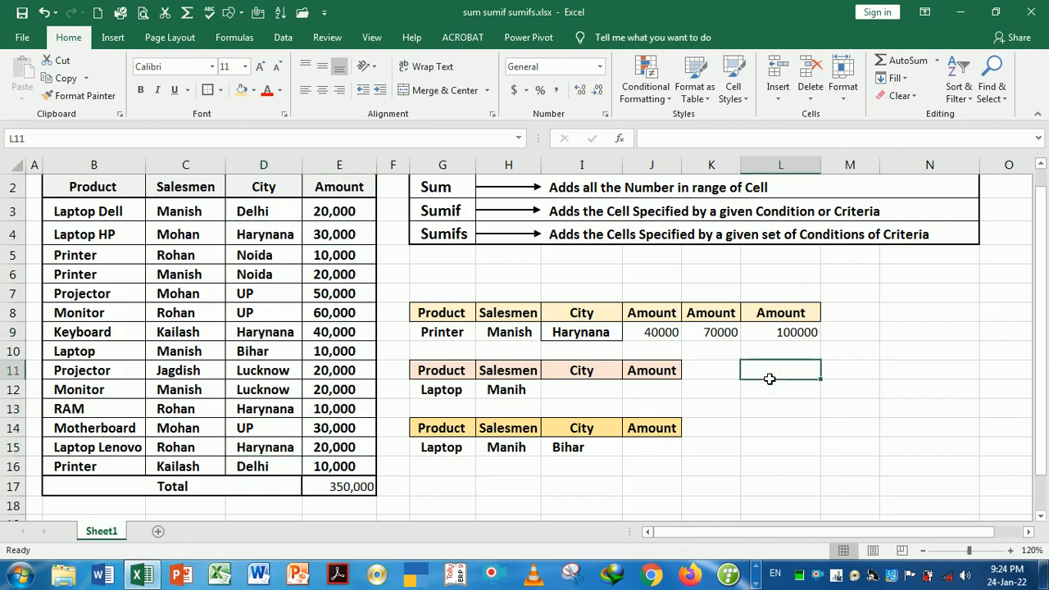
Correct the misspelled salesman name in H12 so it matches the spelling in C3 of the sales table
left_click(442, 244)
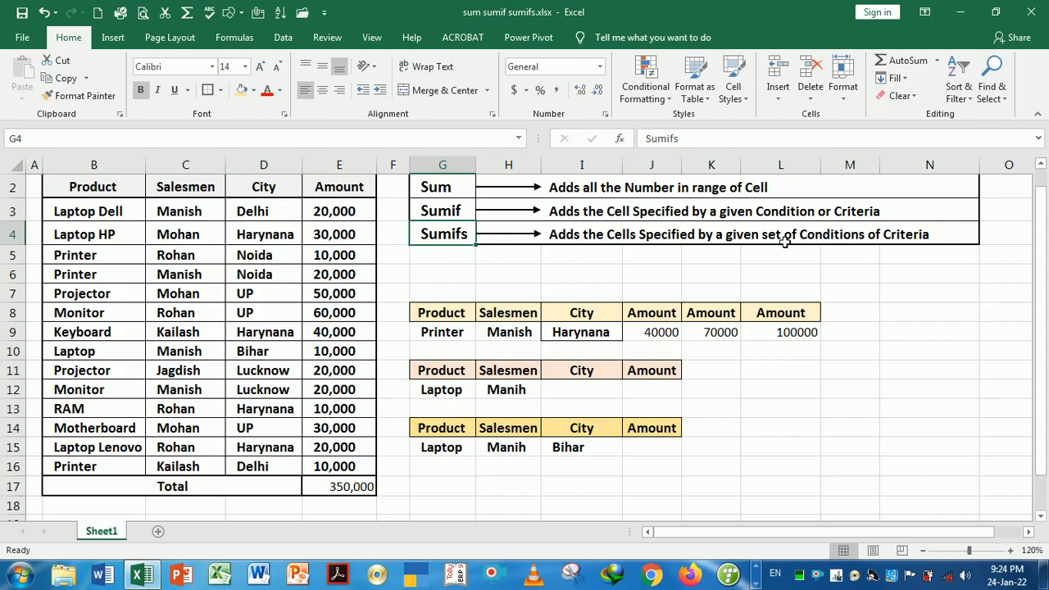
left_click(564, 397)
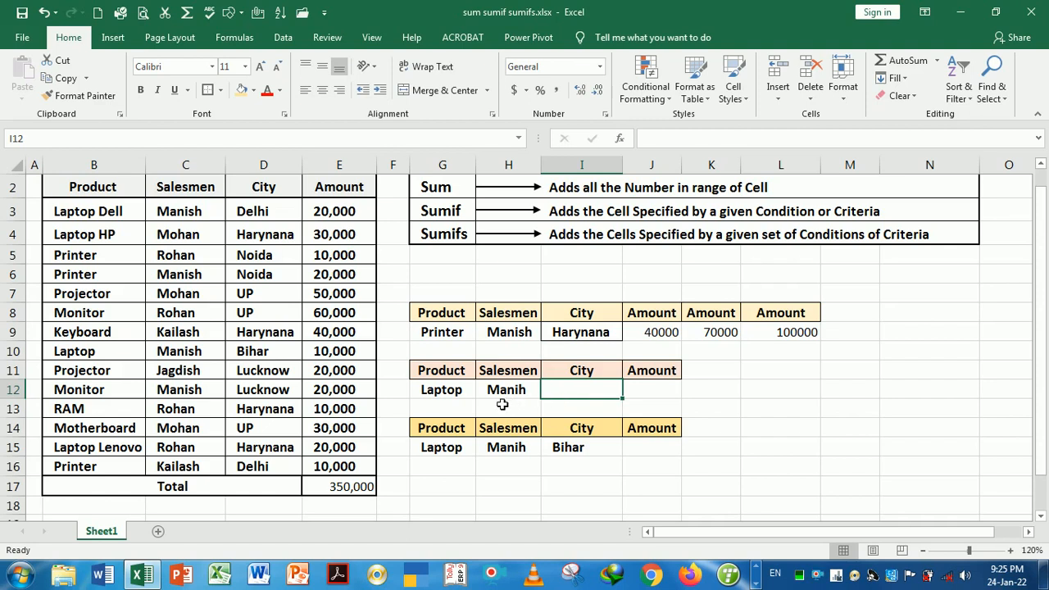
left_click(449, 394)
left_click(509, 394)
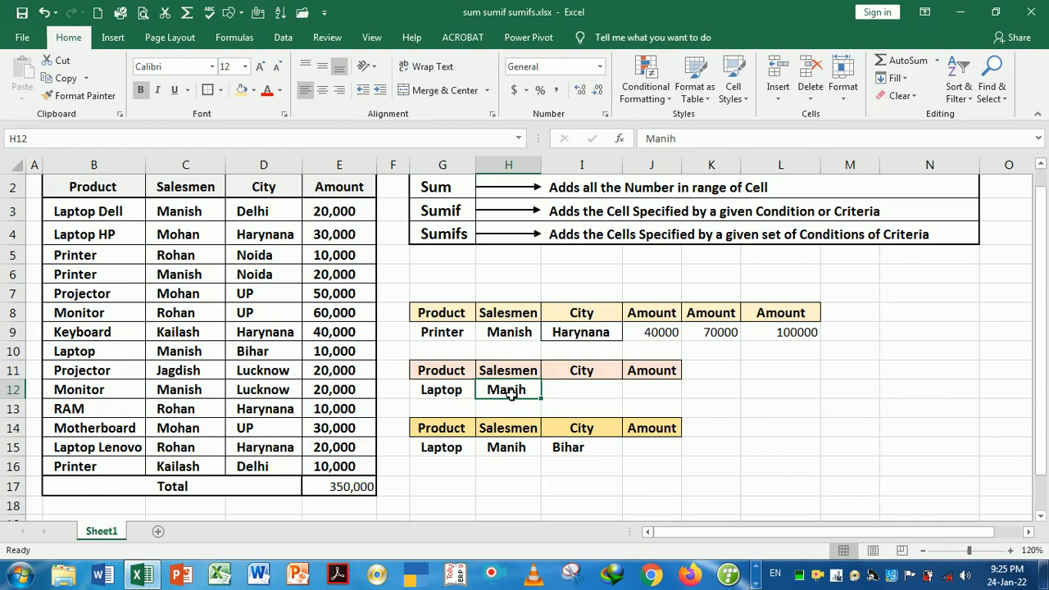
type("Manish")
key("ctrl+Return")
left_click(466, 394)
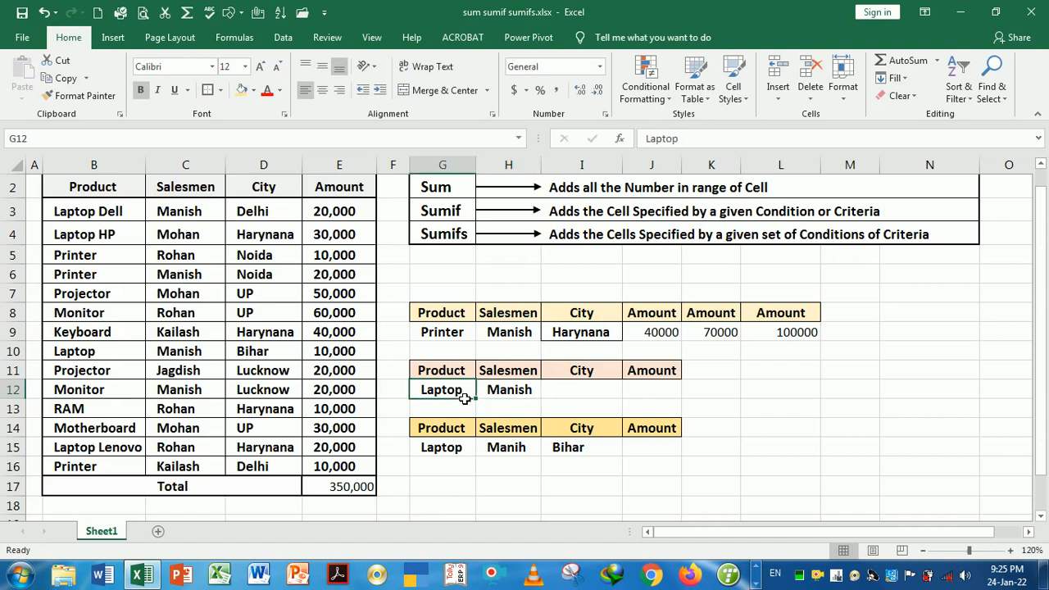
left_click(505, 394)
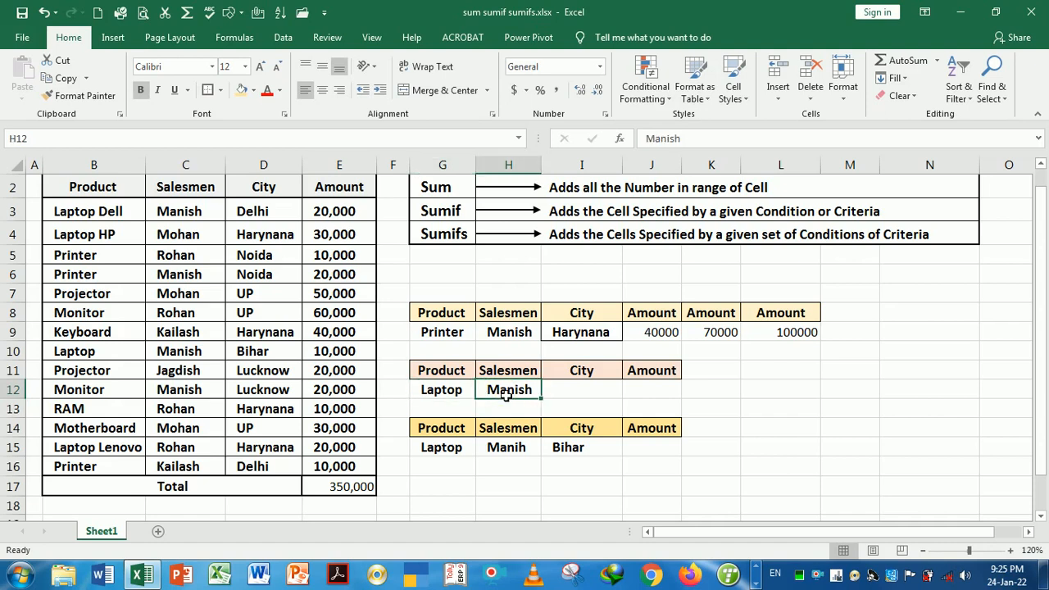
Change the city criterion in I9 to Delhi and check the recalculated SUMIF total in L9
left_click(516, 335)
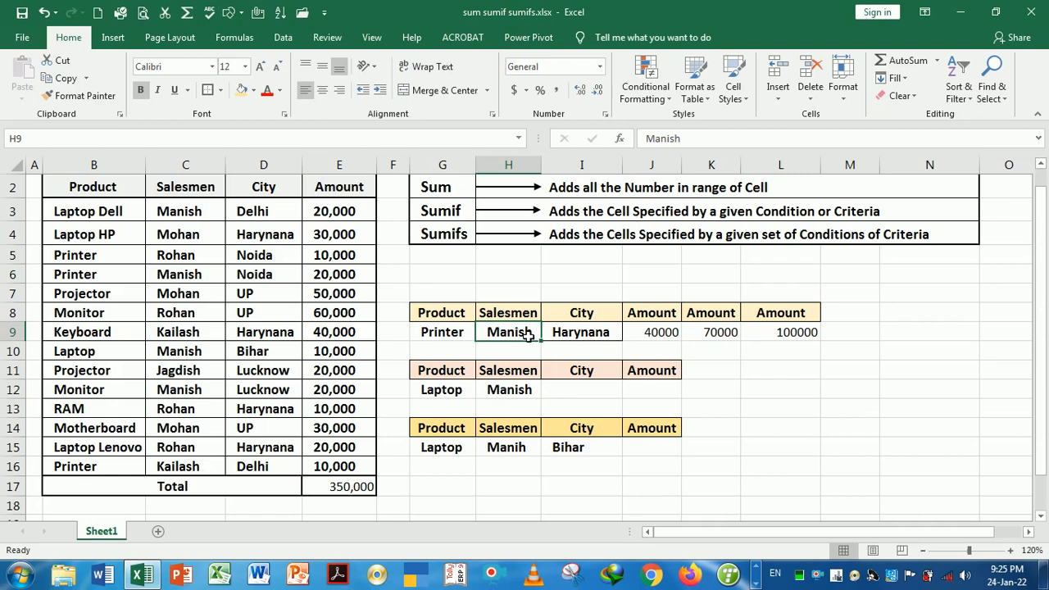
left_click(572, 341)
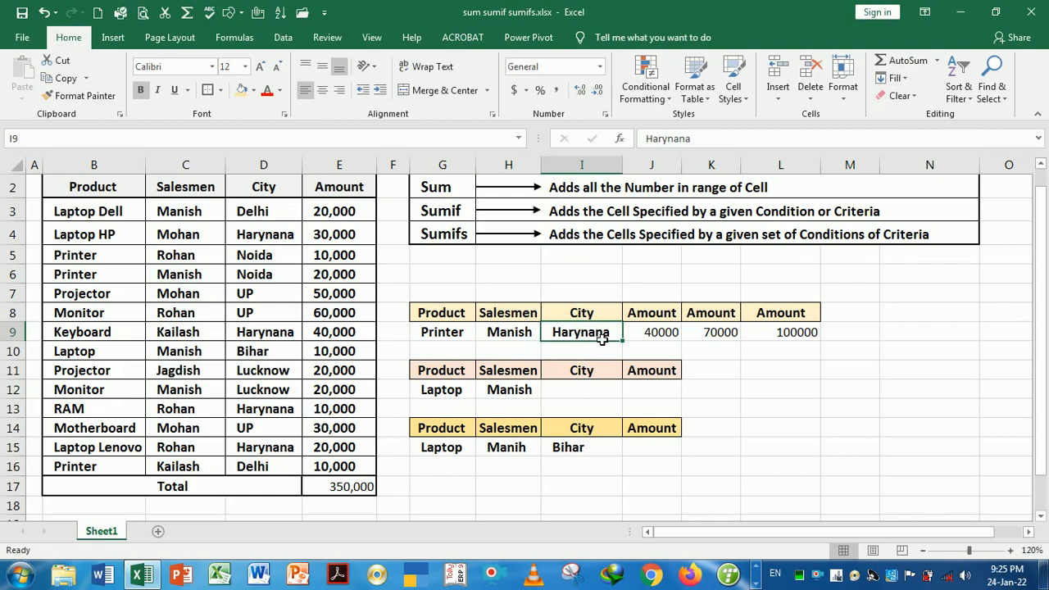
type("Delhi")
key("Return")
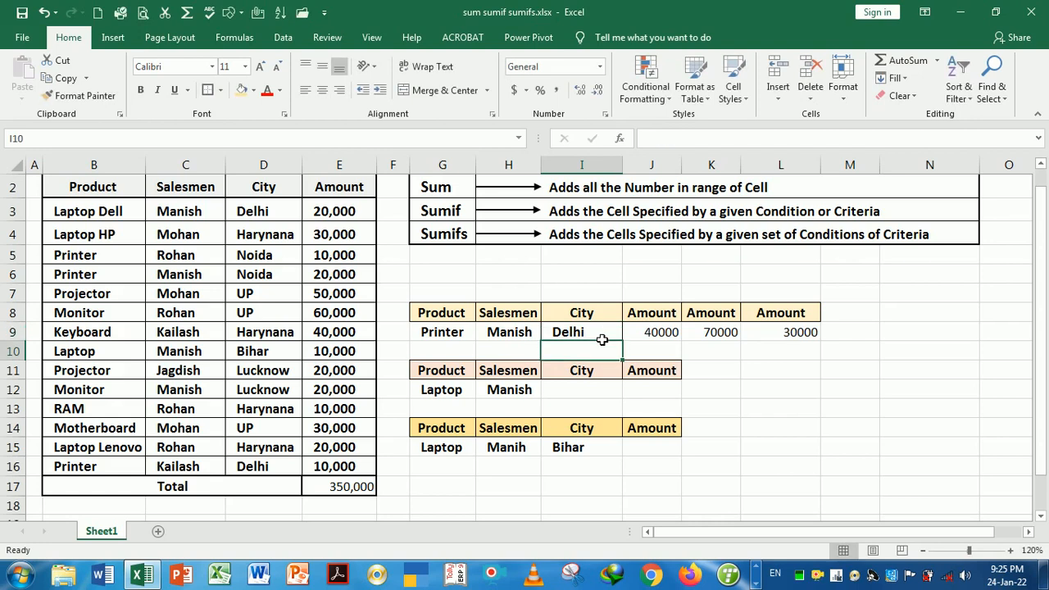
left_click(772, 335)
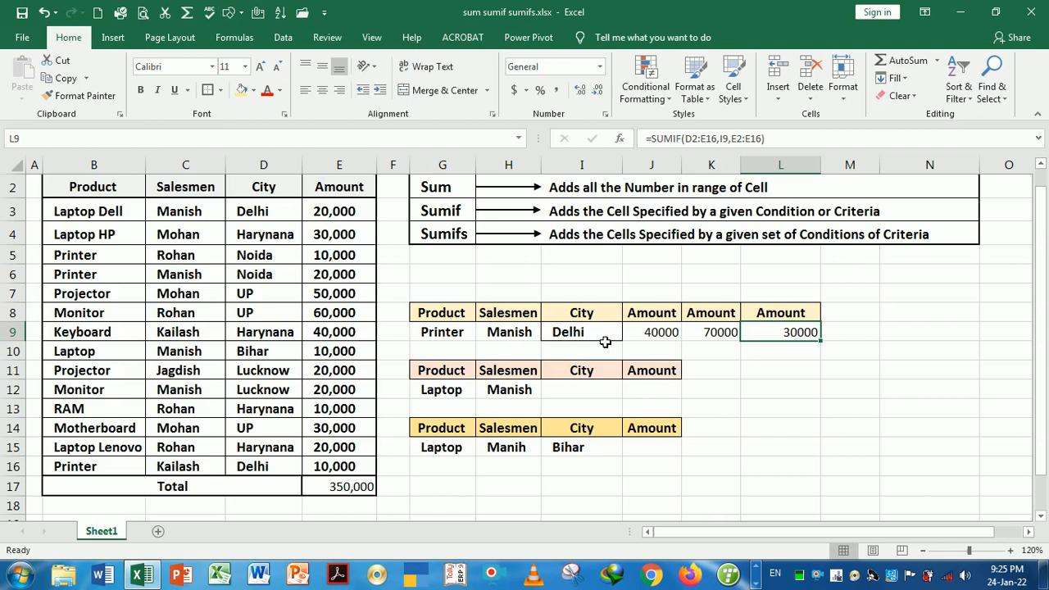
Change the salesman criterion in H9 to the salesman listed in C4 and check the recalculated SUMIF total in K9
left_click(523, 334)
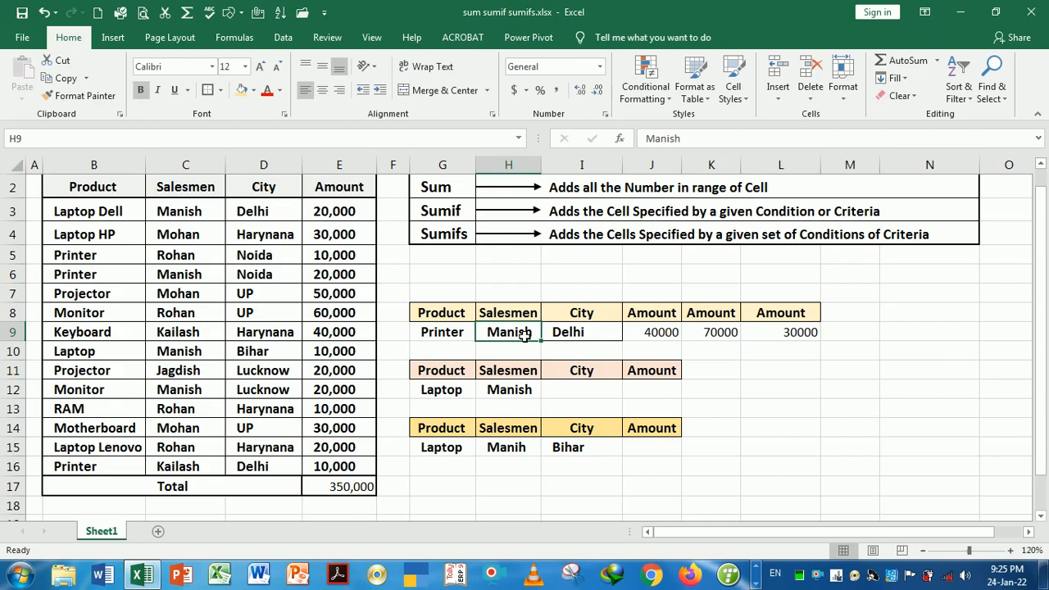
type("Mohan")
key("Return")
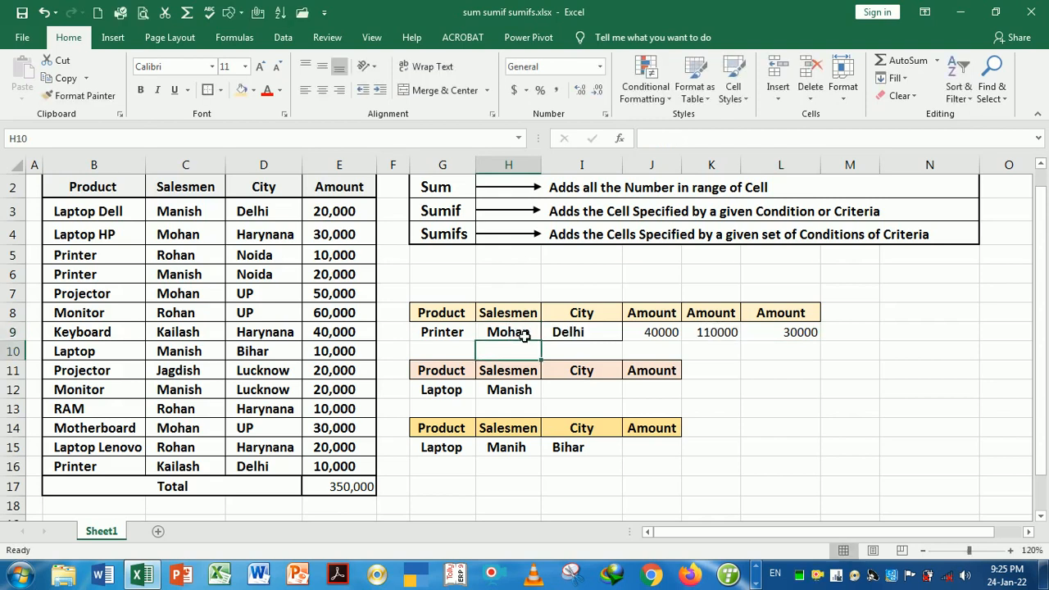
left_click(710, 332)
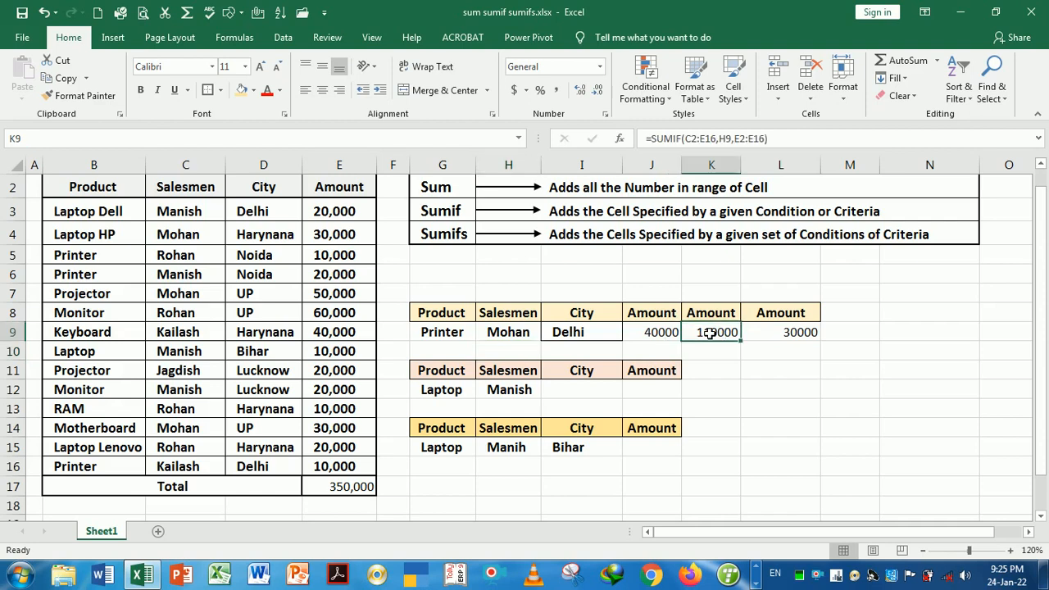
left_click(593, 395)
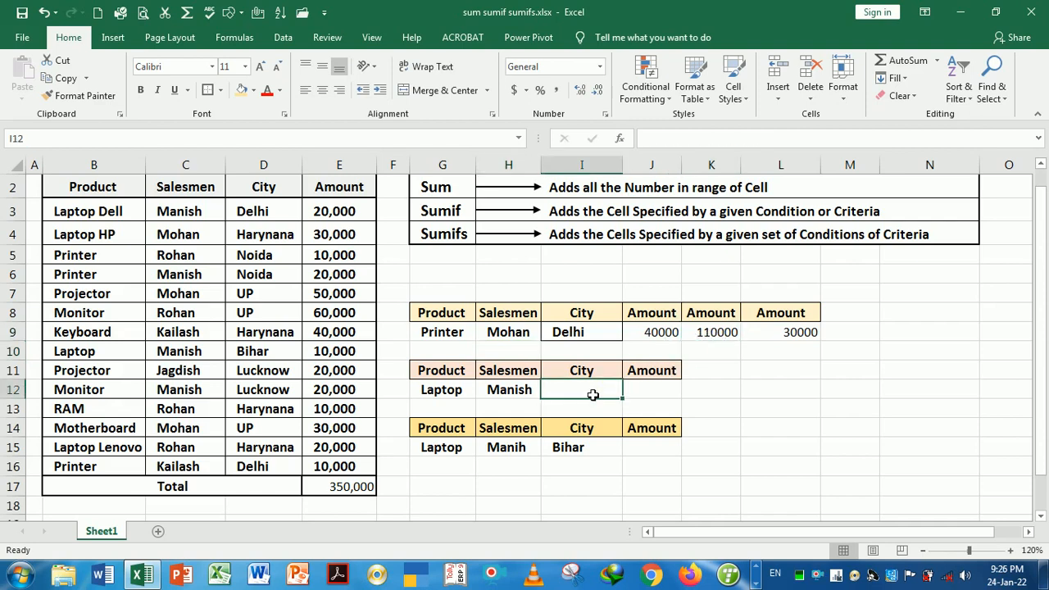
left_click(453, 397)
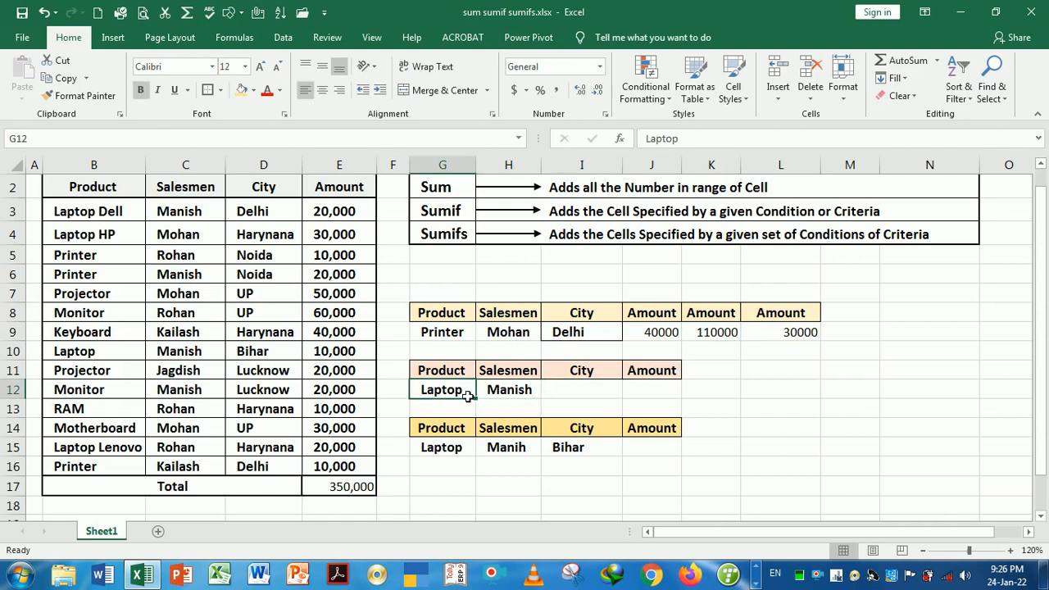
Start a SUMIFS formula in J12 with the amounts in E2:E16 as the sum range
left_click(512, 394)
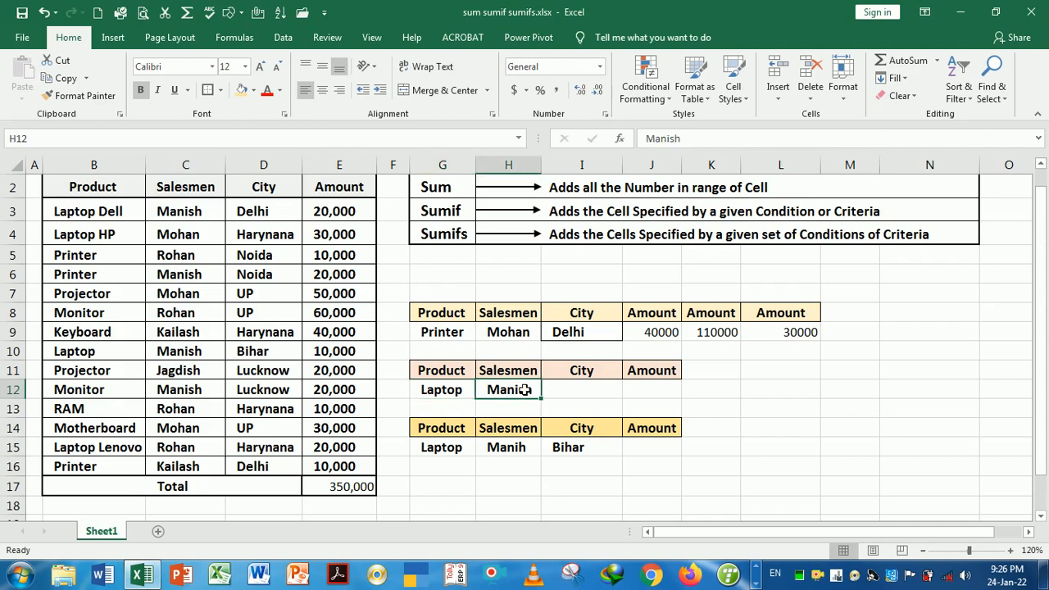
left_click(652, 394)
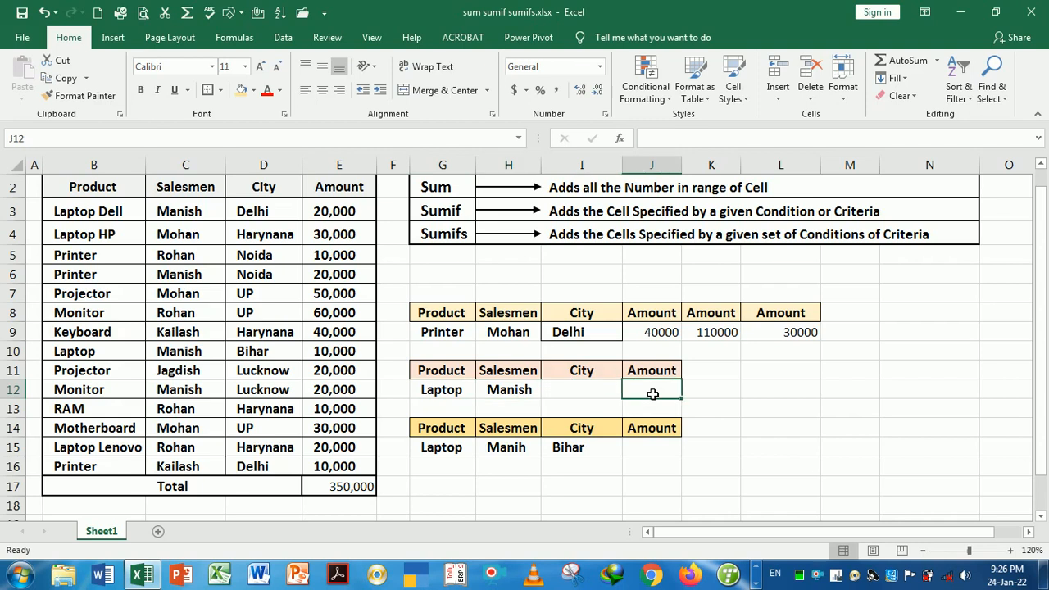
type("=")
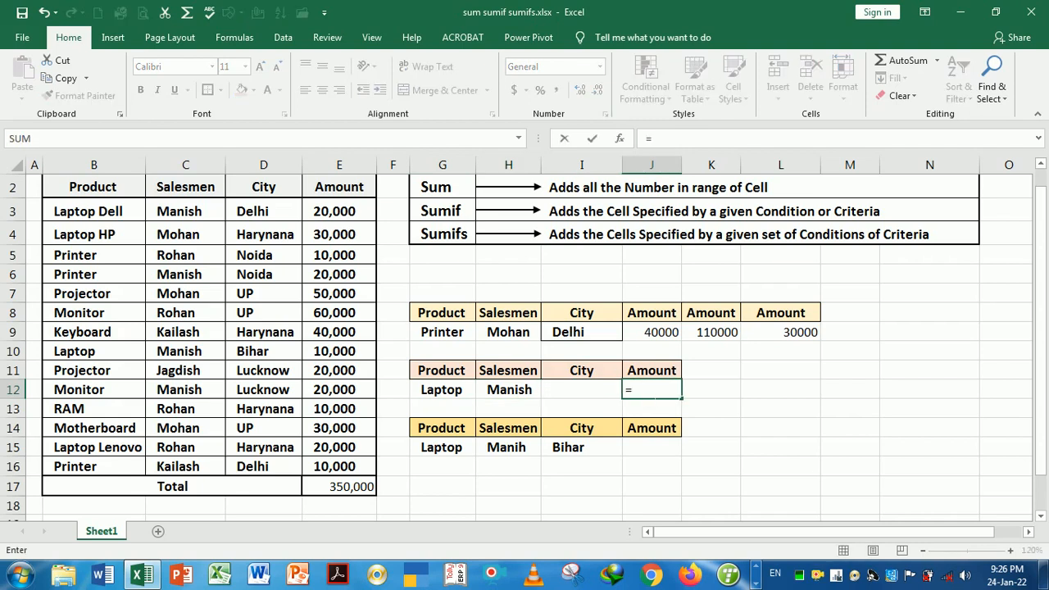
type("sumif")
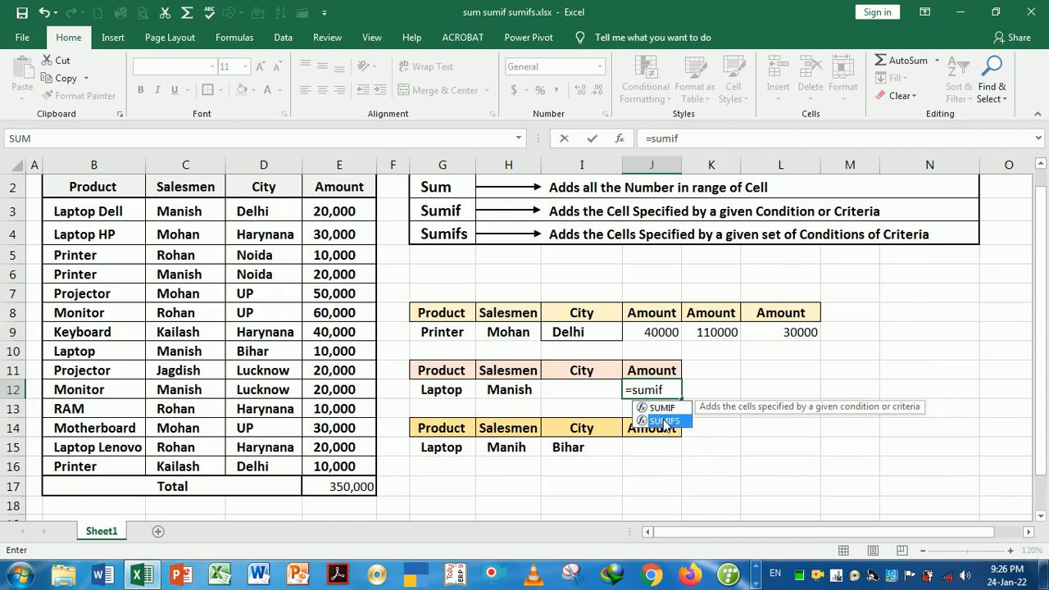
double_click(664, 421)
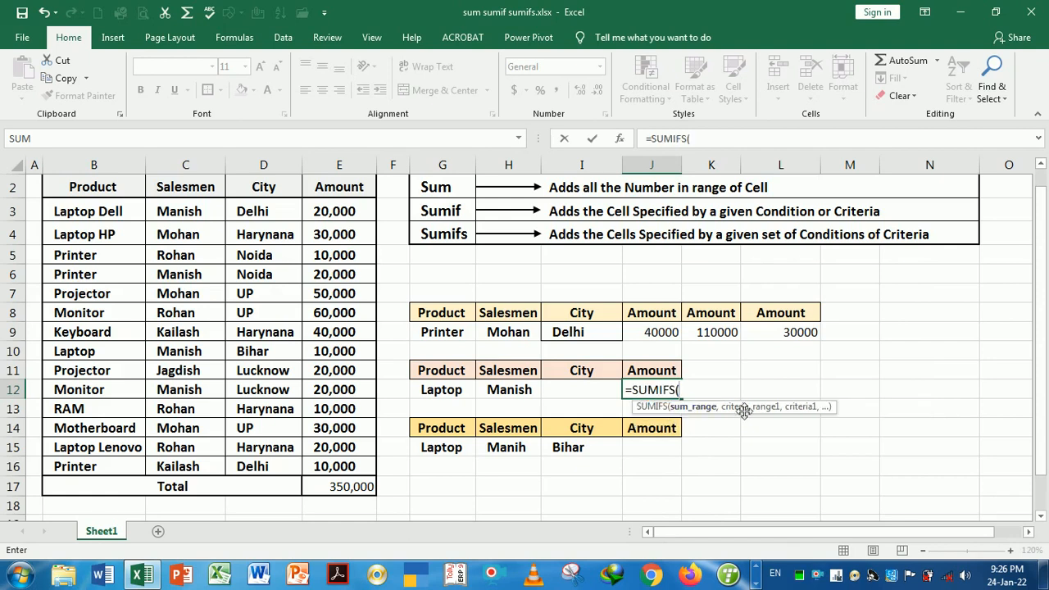
left_click_drag(744, 417, 801, 447)
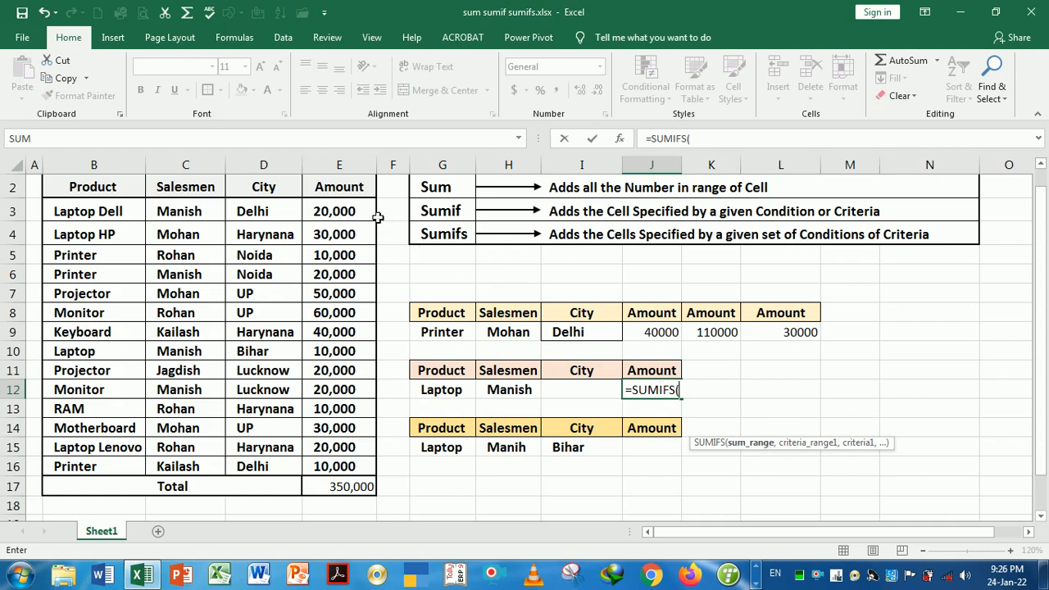
left_click_drag(346, 187, 354, 467)
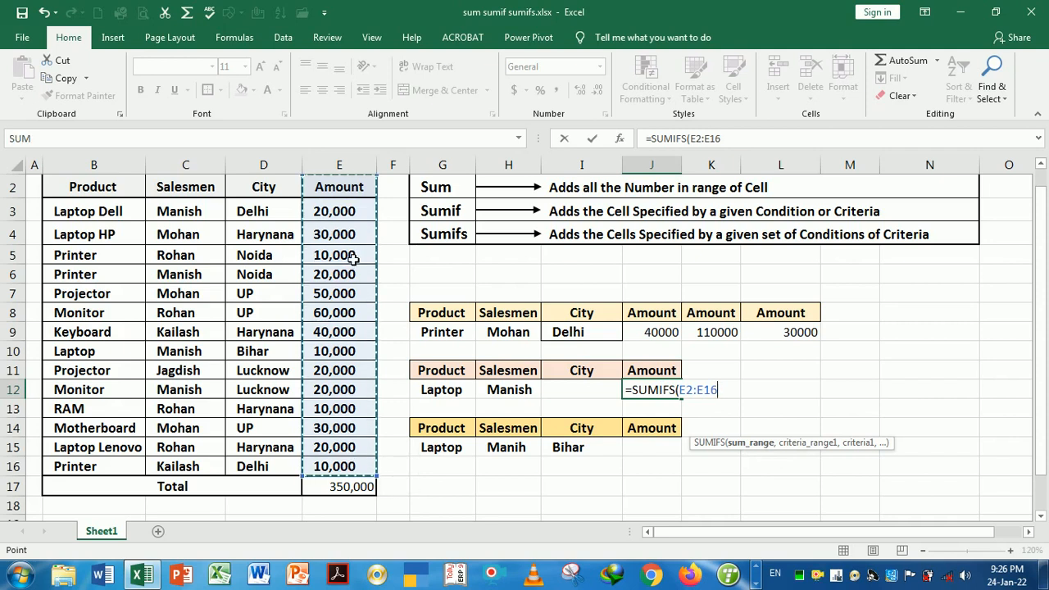
type(",")
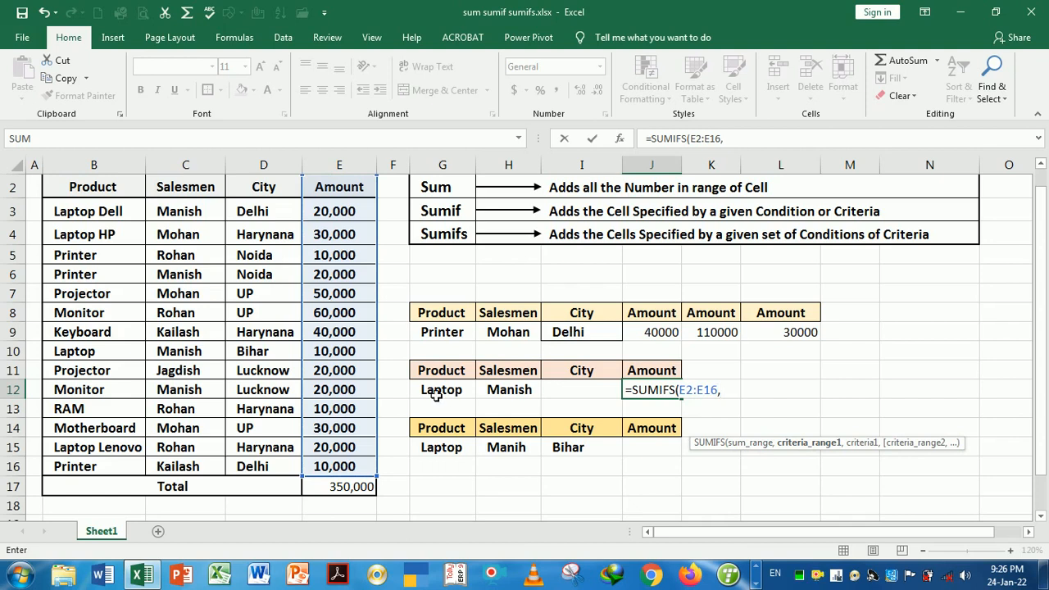
Add B2:B15 as the formula's first criteria range, with the product in G12 as its criterion
left_click(109, 190)
left_click_drag(108, 213, 112, 447)
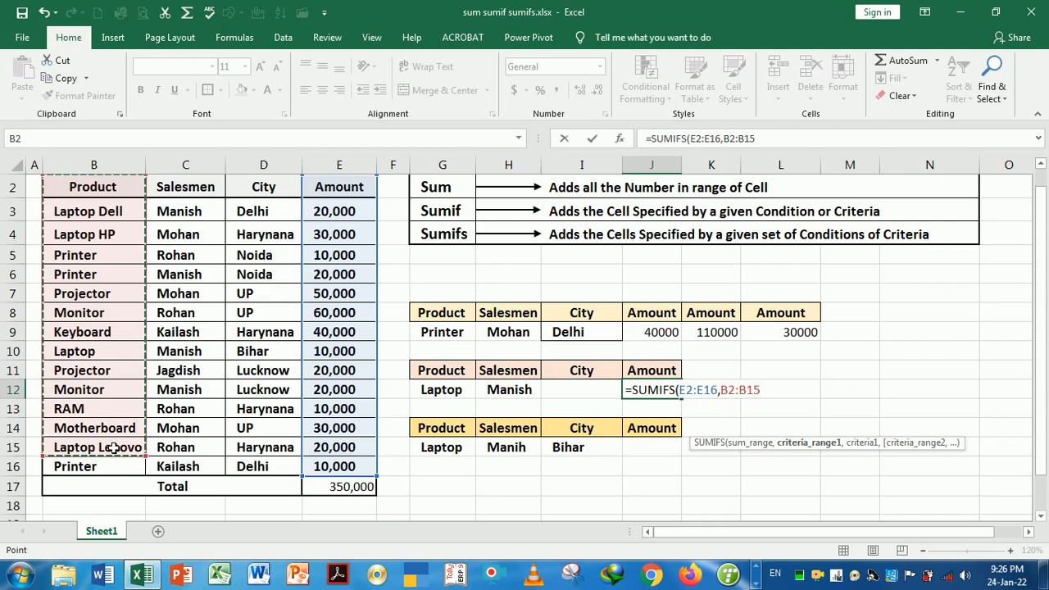
type(",")
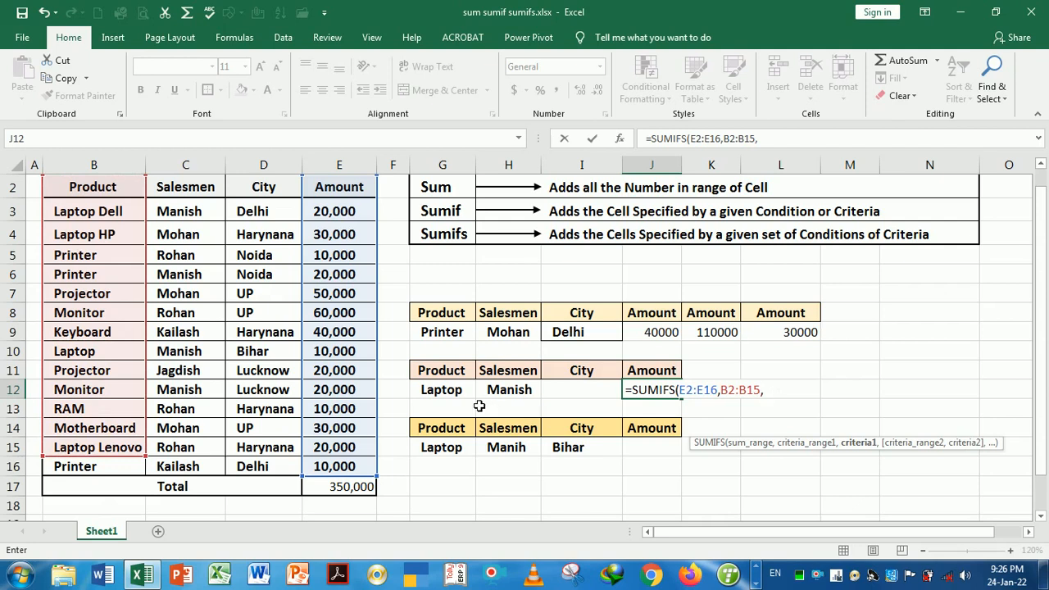
left_click(456, 395)
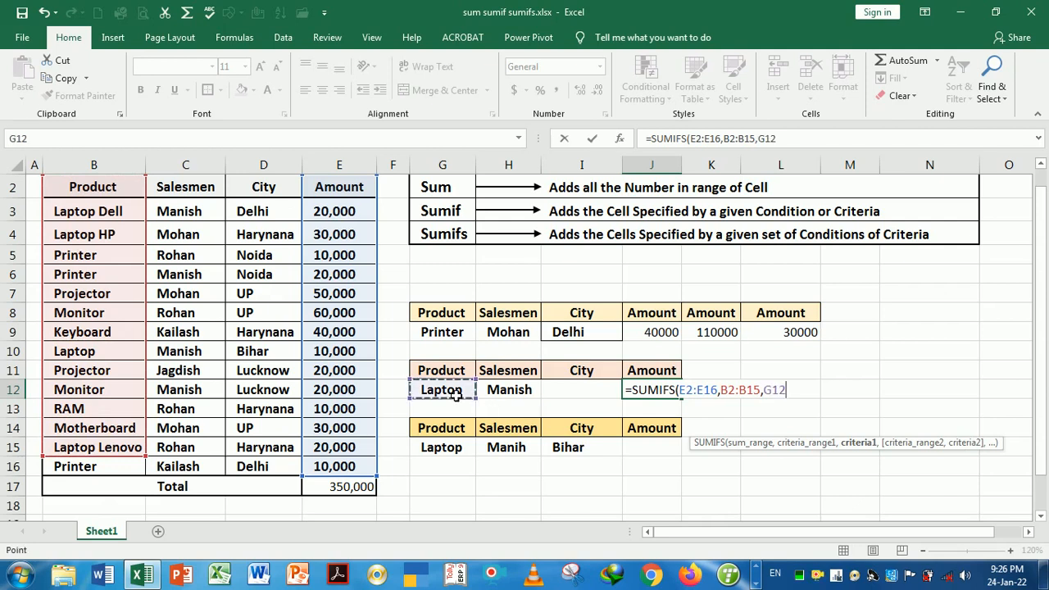
type(",")
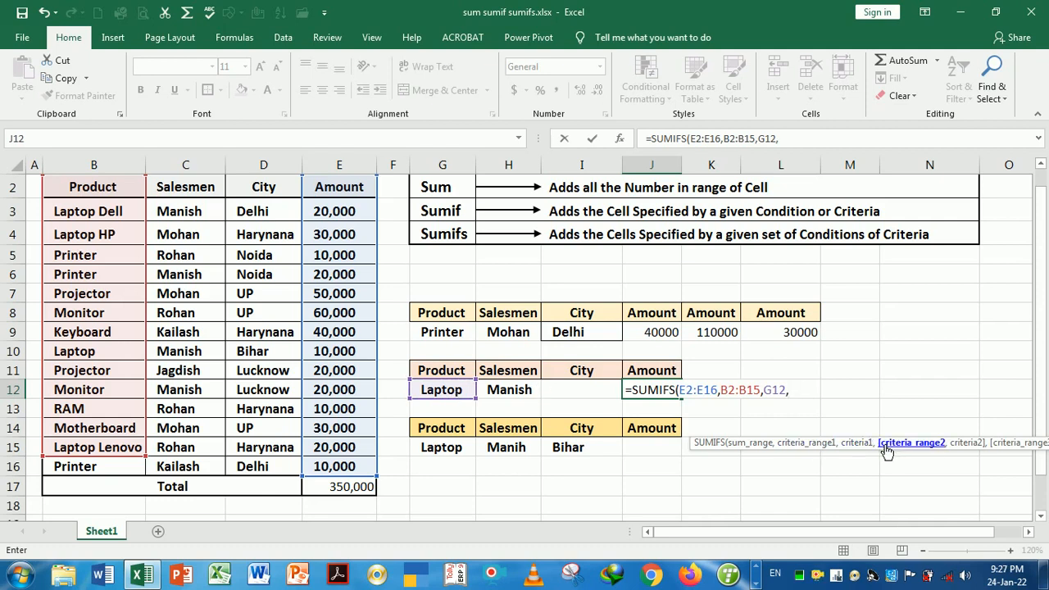
Add C2:C15 as the second criteria range with the salesman in H12 as its criterion, and complete the SUMIFS formula
left_click_drag(884, 450, 808, 468)
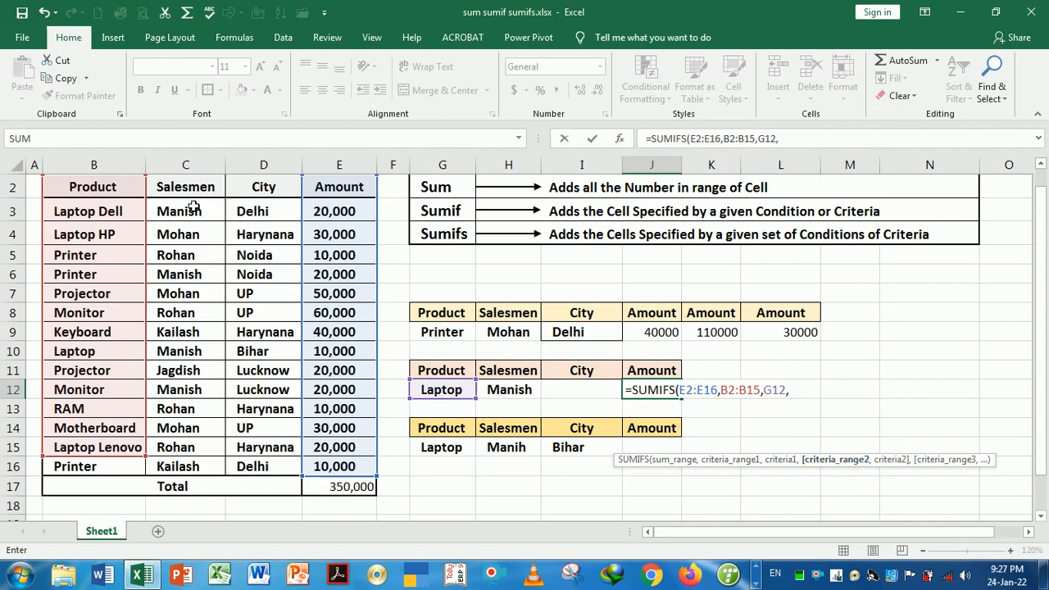
left_click_drag(186, 189, 205, 449)
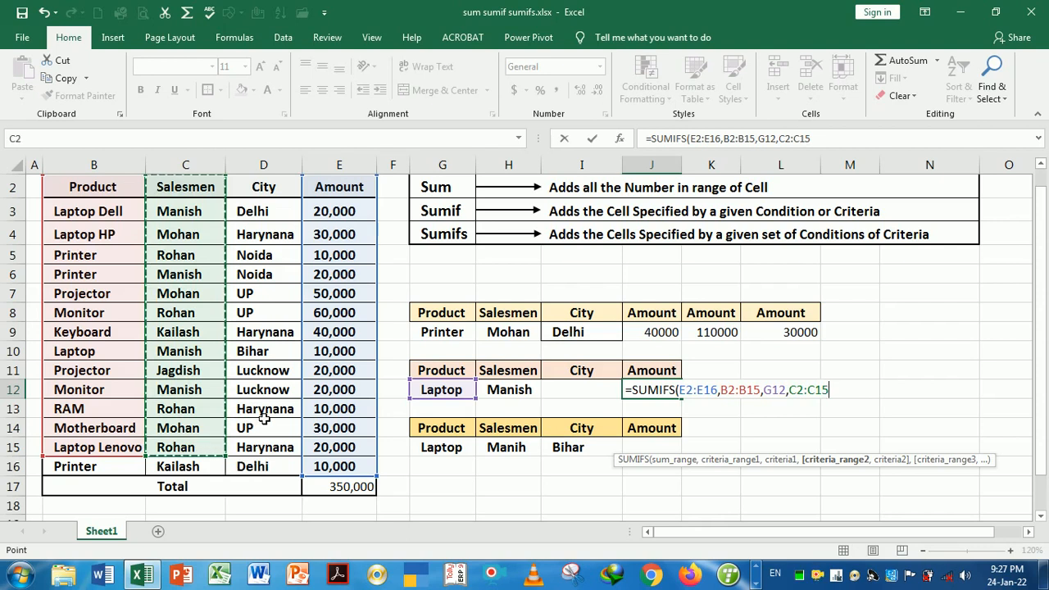
type(",")
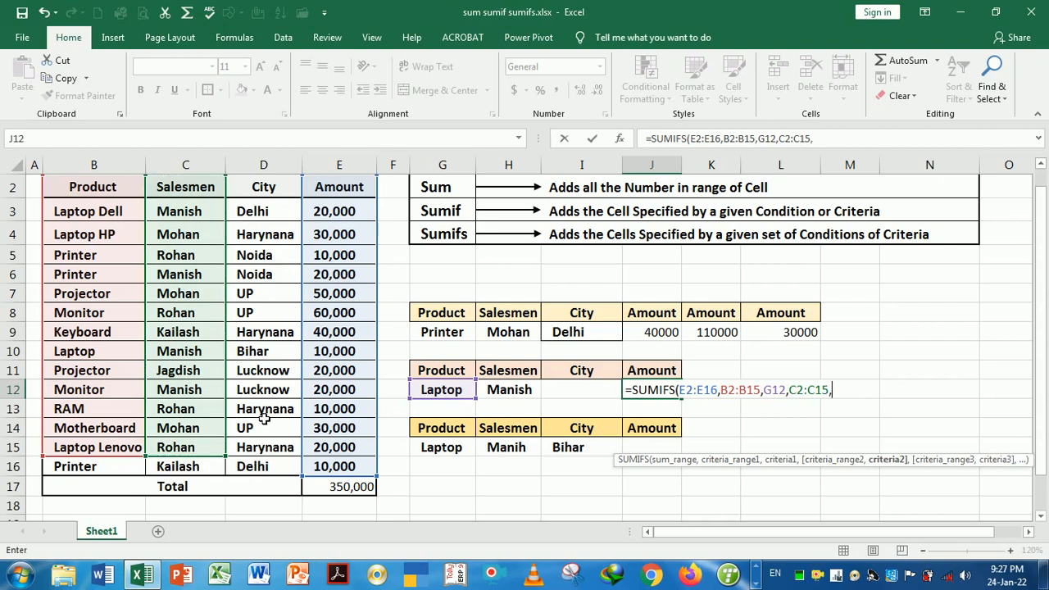
left_click(514, 393)
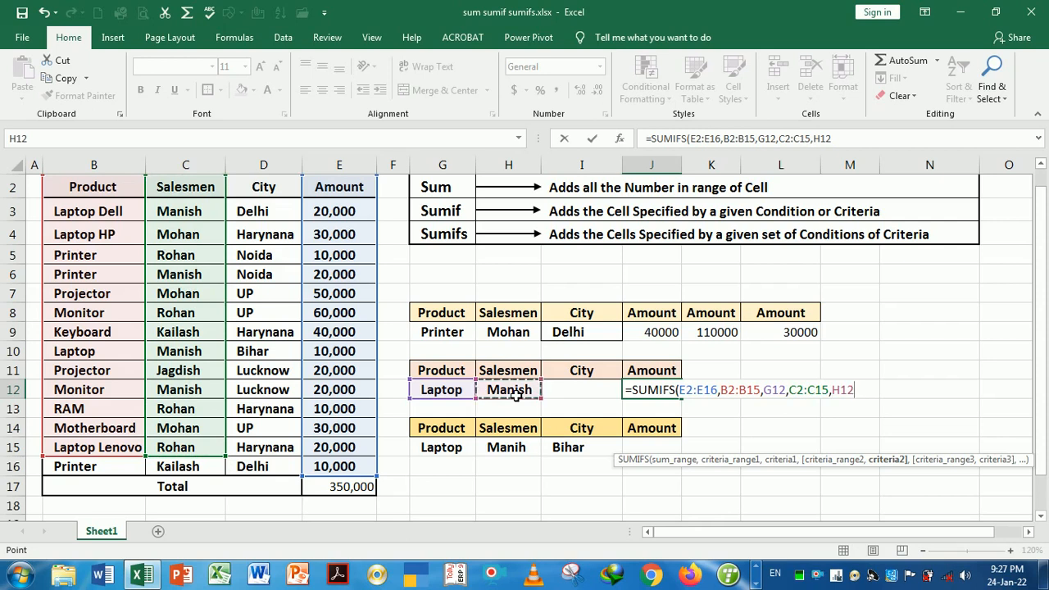
type(")")
key("Return")
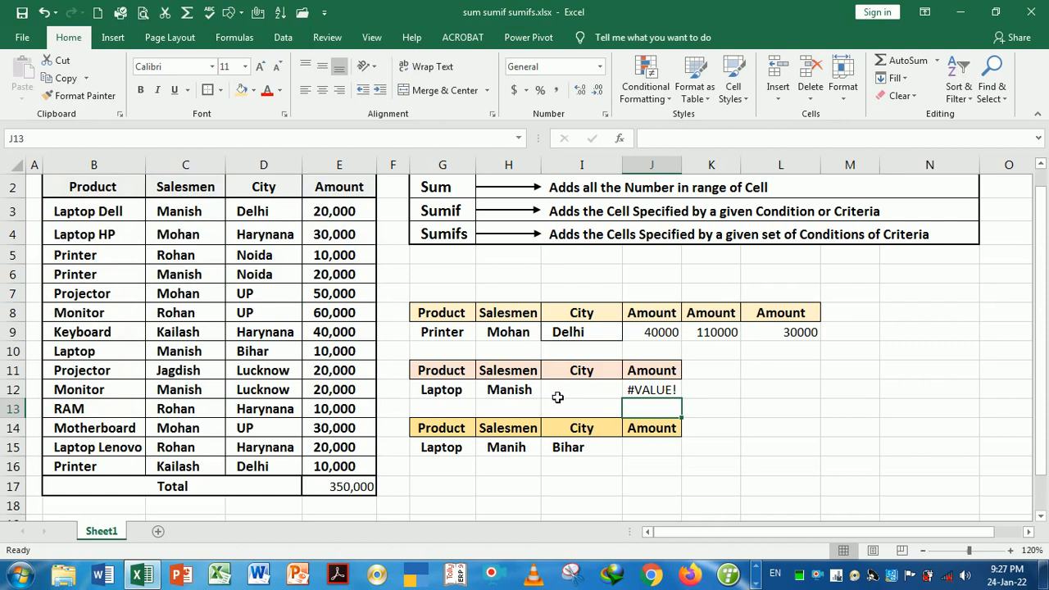
Inspect the ranges and criteria used by the SUMIFS formula in J12, leaving the formula as it is
double_click(645, 383)
double_click(652, 391)
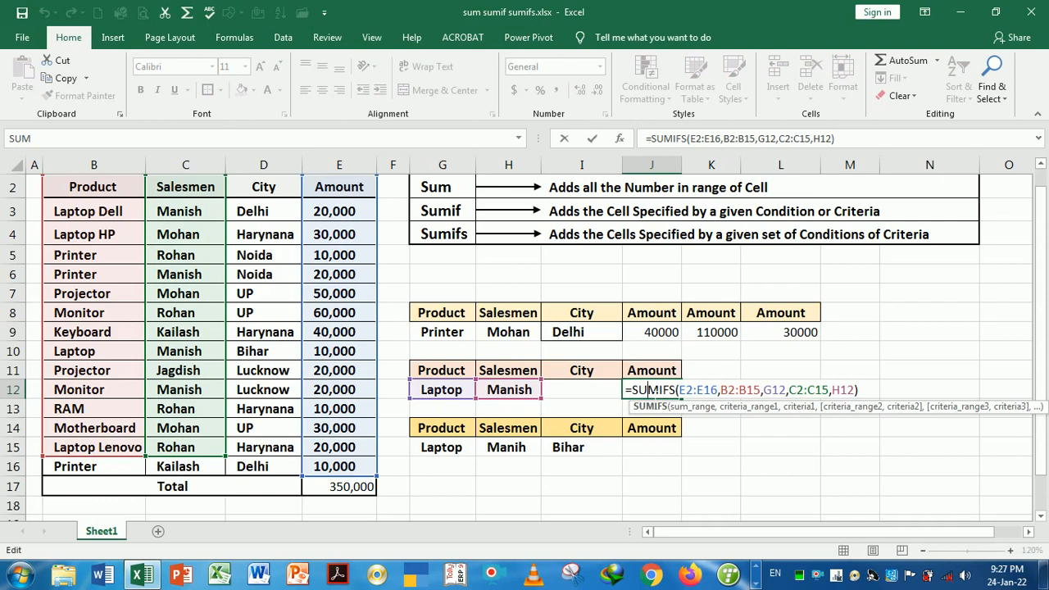
key("Return")
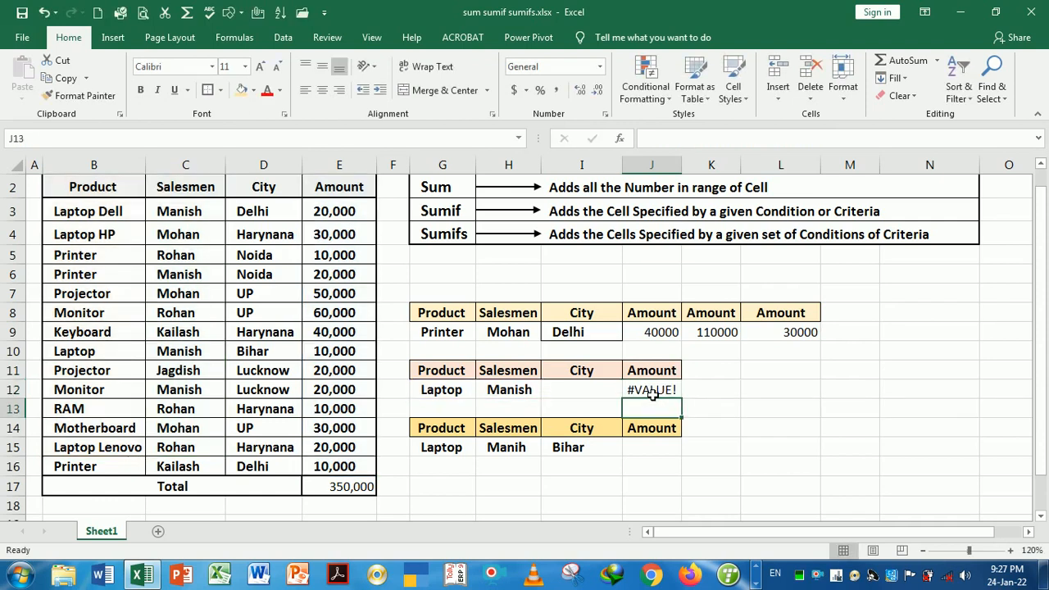
Replace the salesman criterion in H12 with a copy of the salesman name in C3
left_click(508, 394)
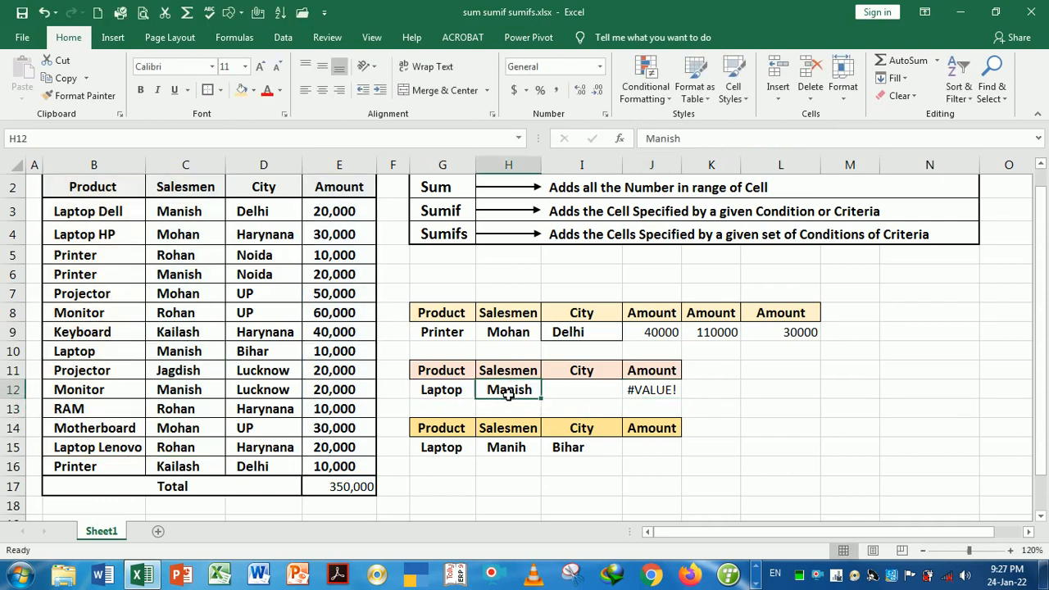
left_click(182, 212)
key("ctrl+c")
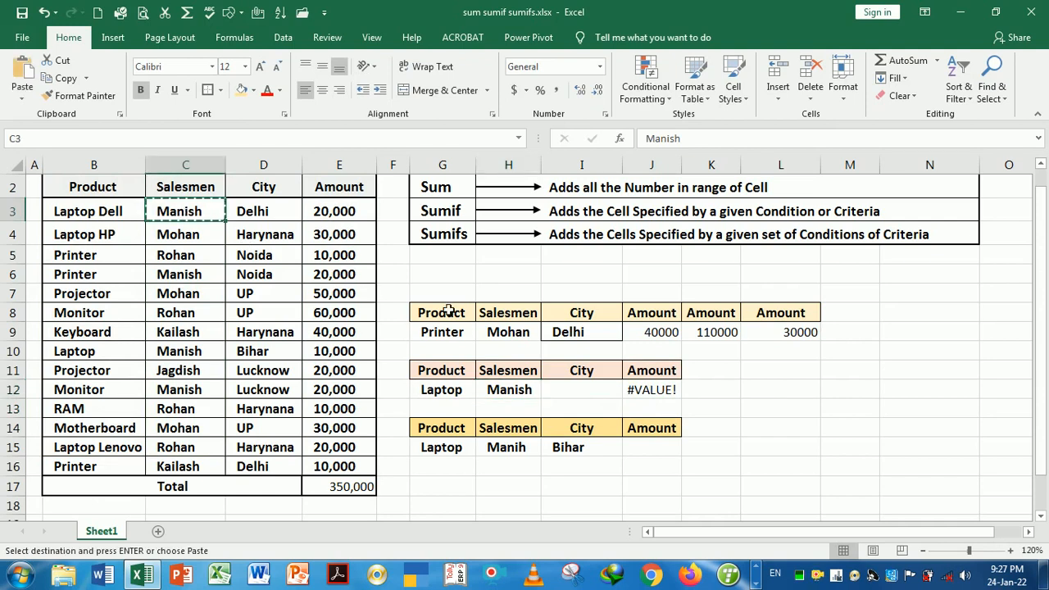
left_click(503, 391)
key("Return")
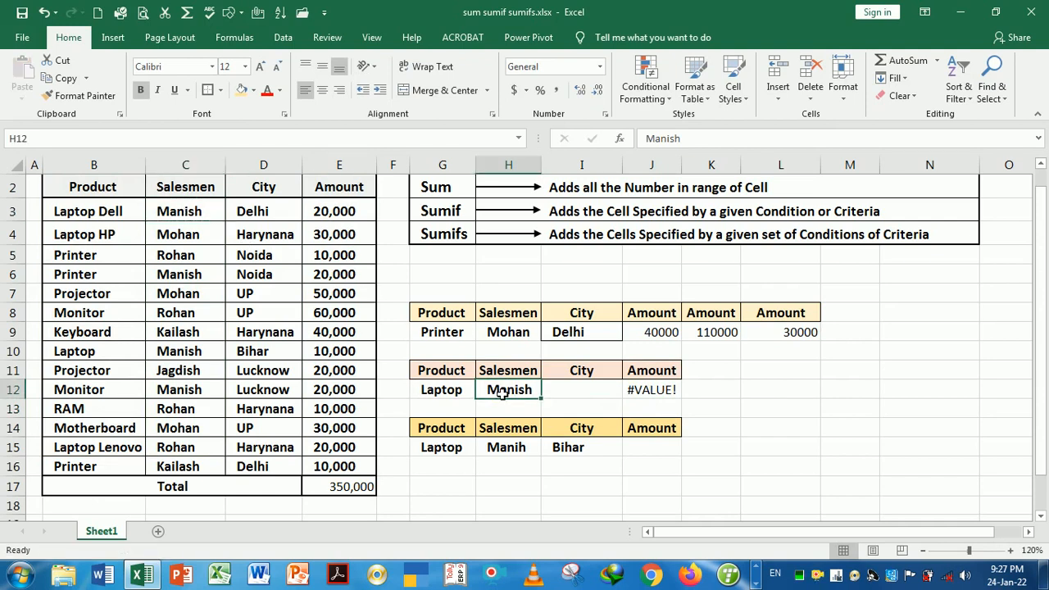
Replace the product criterion in G12 with a copy of the Laptop entry in B10
left_click(464, 394)
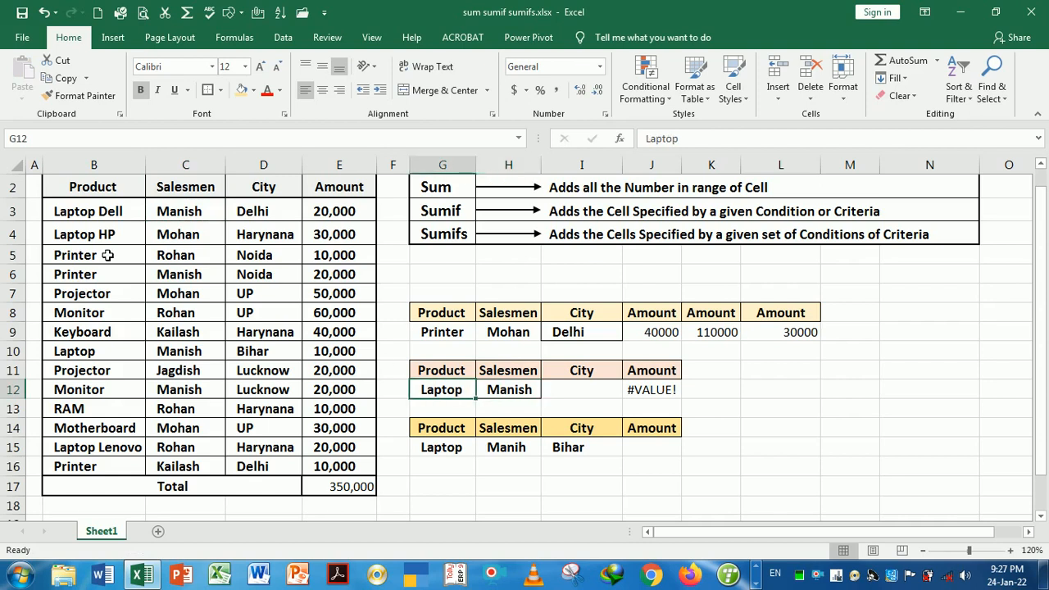
left_click(113, 357)
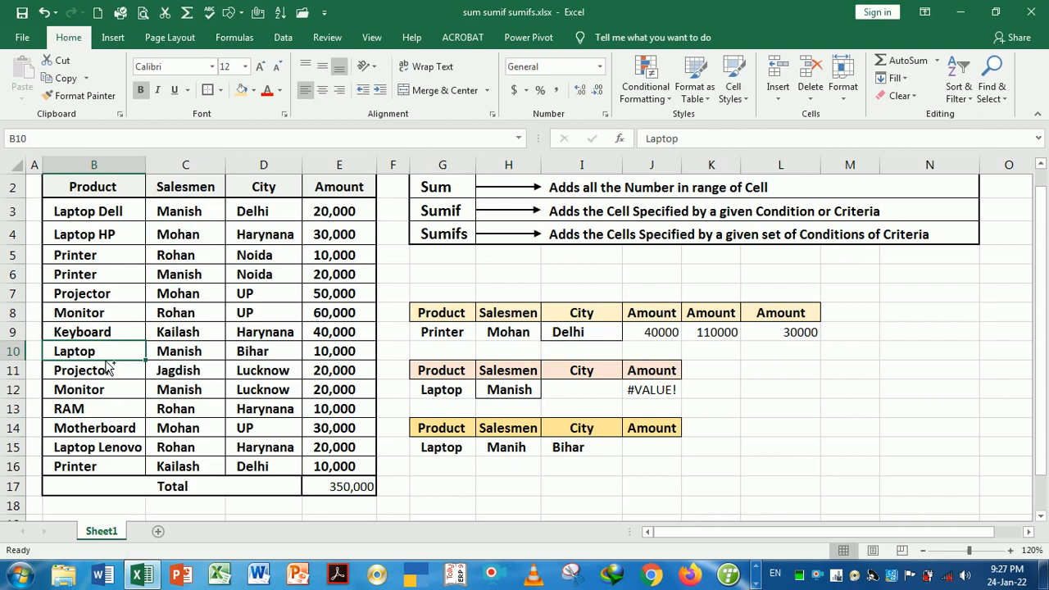
key("ctrl+c")
left_click(449, 392)
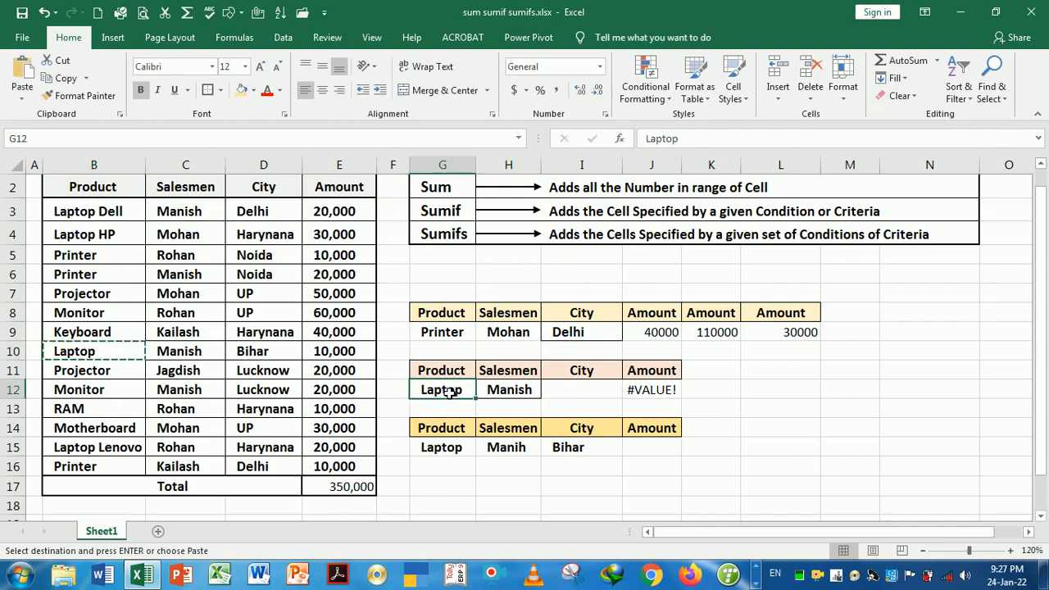
key("Return")
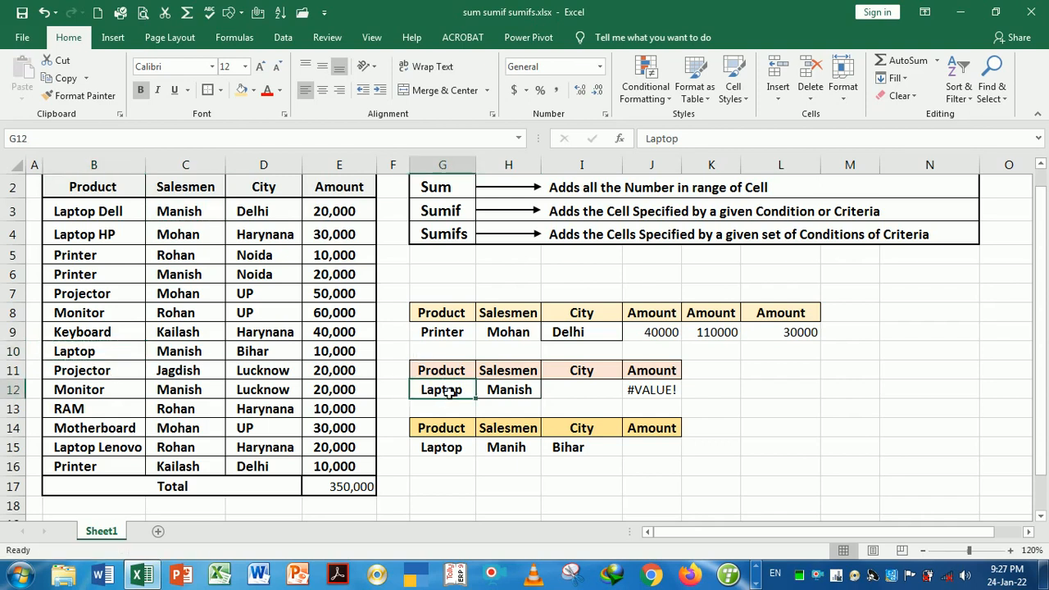
Clear the formula in J12 and start a new SUMIFS there with E2:E16 as the sum range
left_click(658, 390)
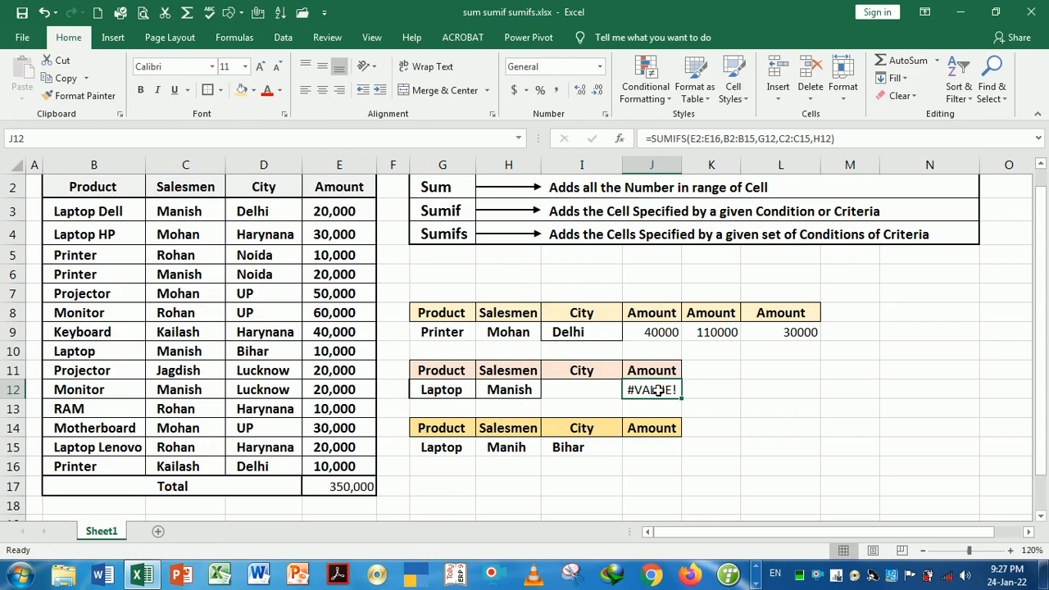
key("Delete")
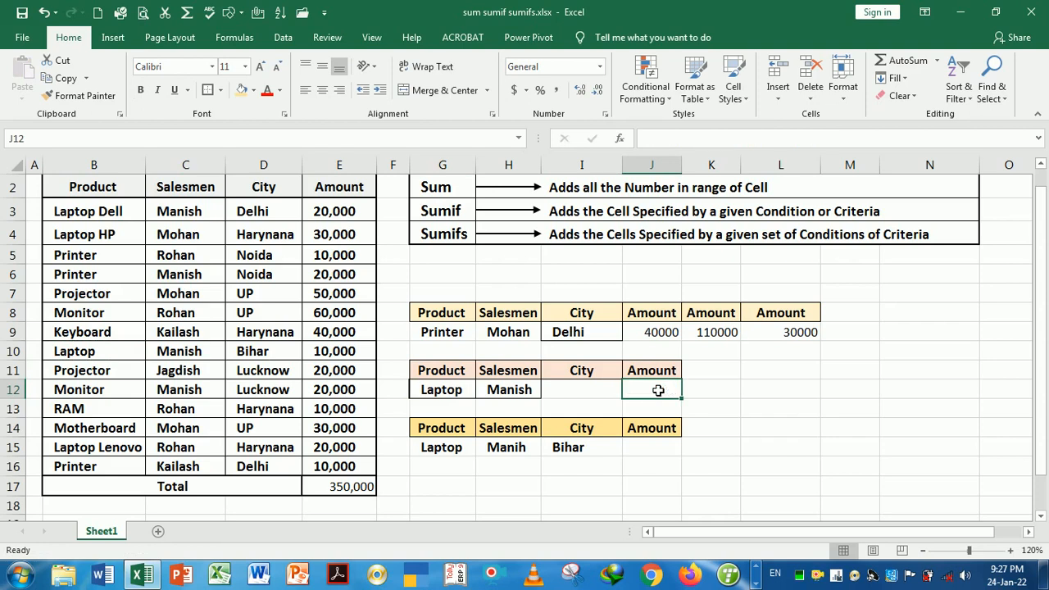
type("=sumif")
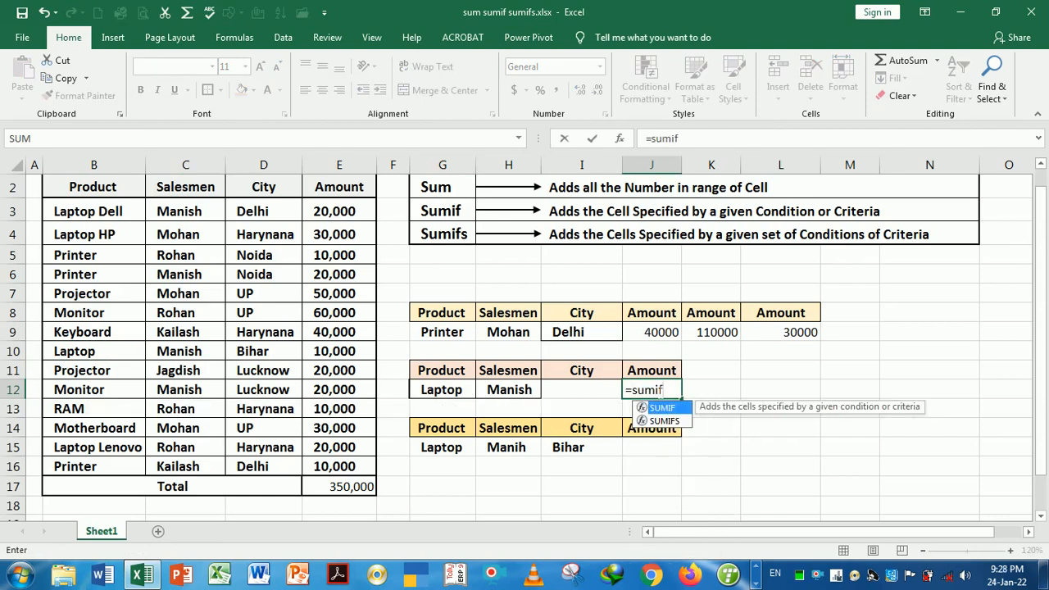
key("Down")
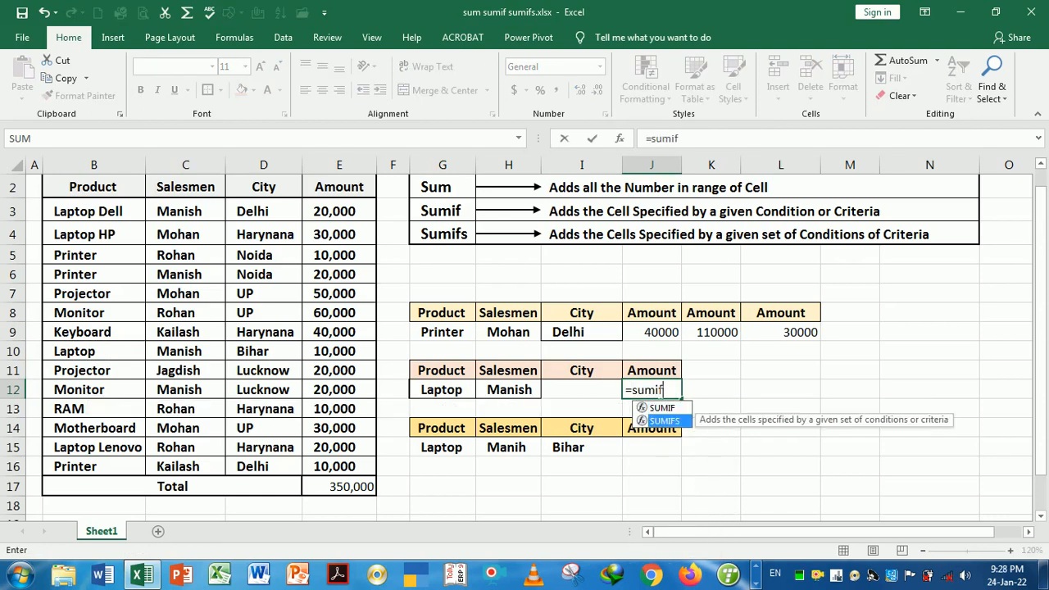
key("Tab")
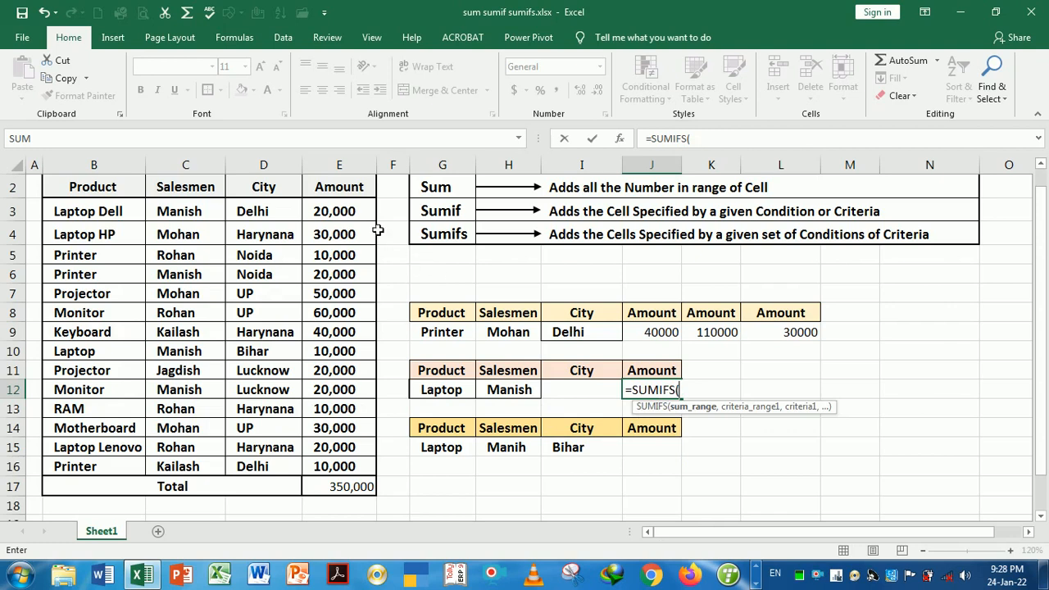
left_click(345, 189)
left_click_drag(345, 189, 348, 464)
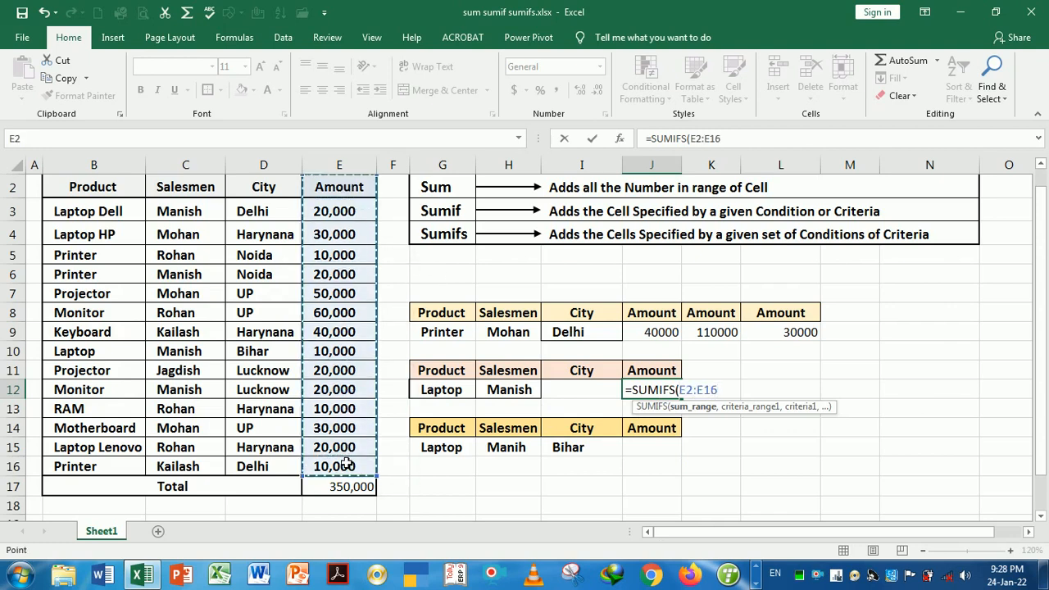
type(",")
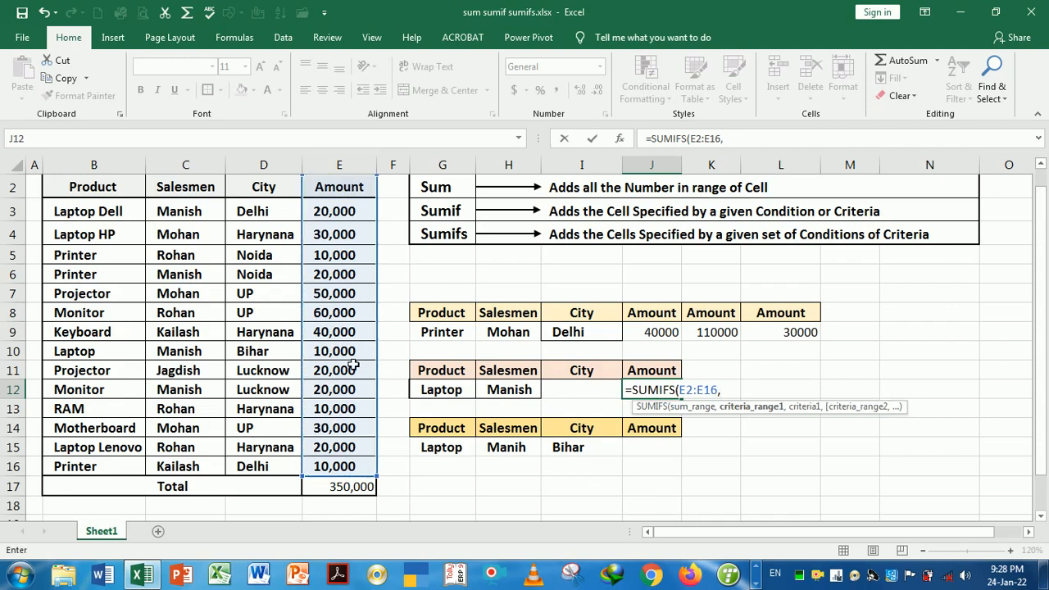
Complete the SUMIFS formula in J12, matching B2:B16 to the product in G12 and C2:C16 to the salesman in H12
left_click_drag(94, 193, 99, 469)
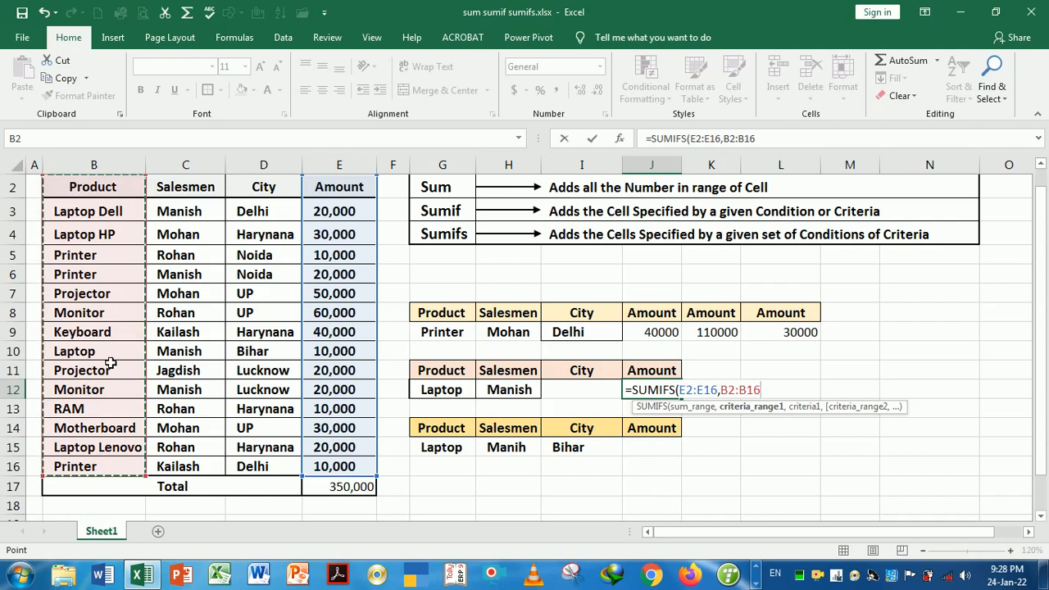
type(",")
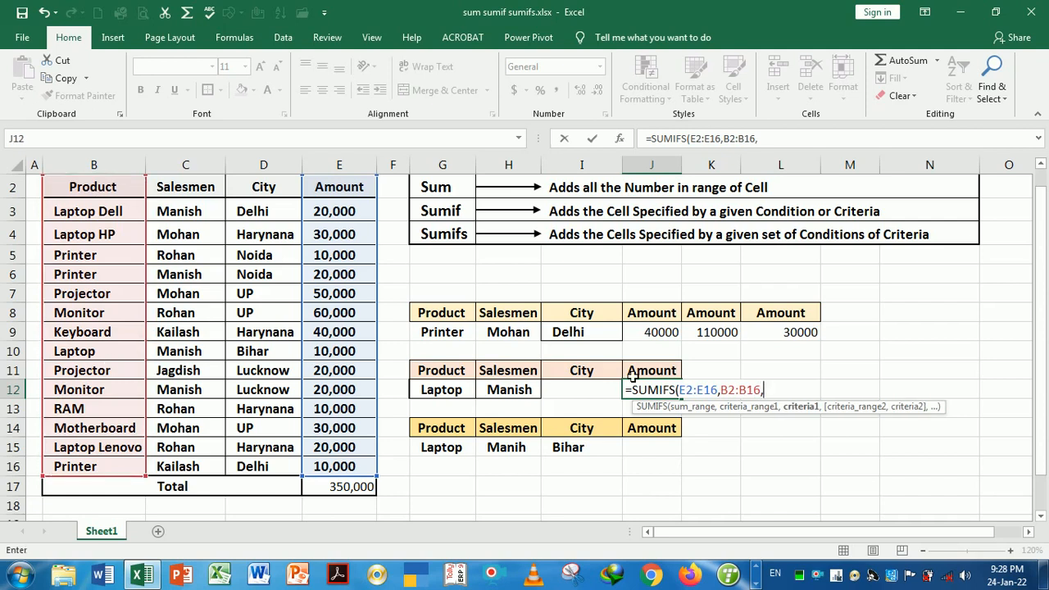
left_click(452, 394)
type(",")
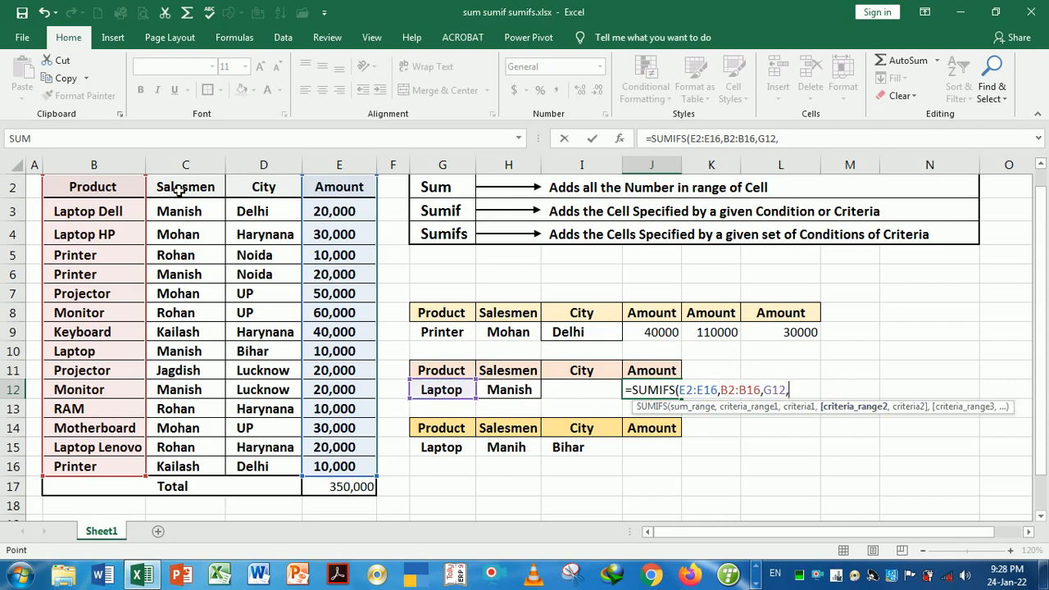
left_click_drag(183, 189, 190, 467)
type(",")
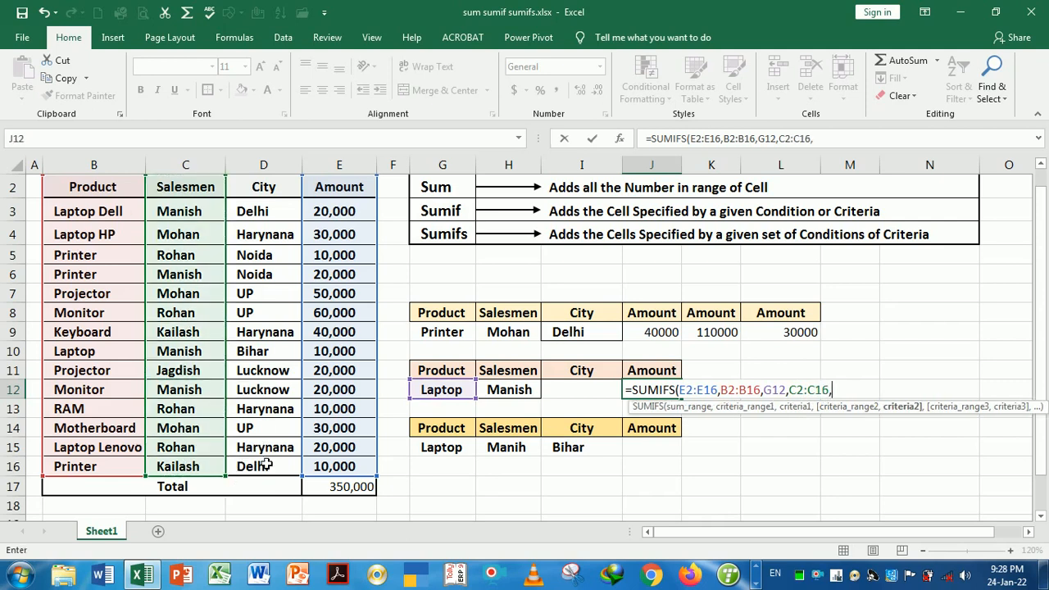
left_click(524, 391)
type(")")
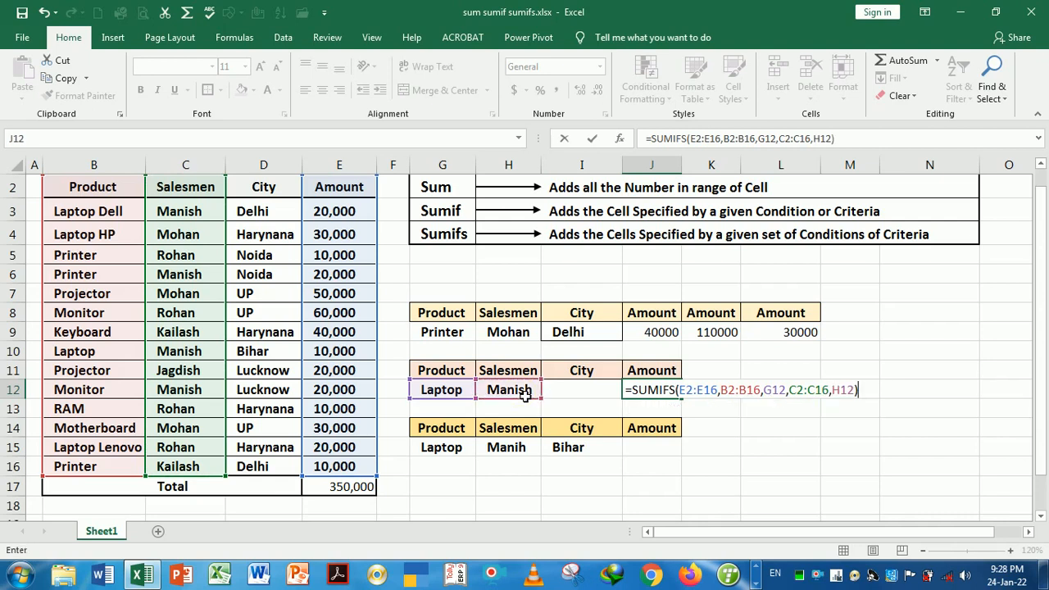
key("Return")
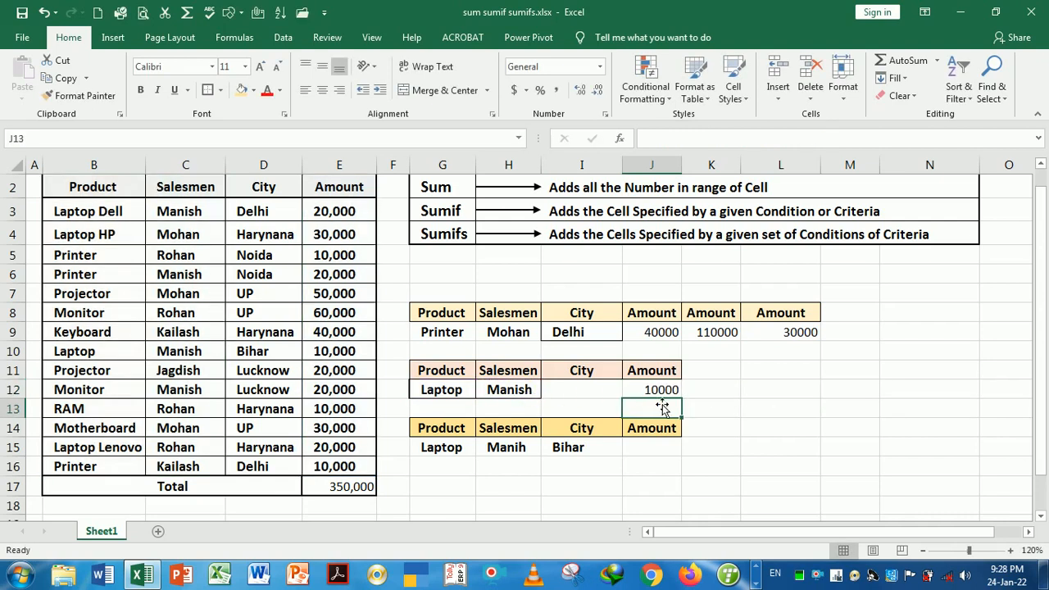
Check the SUMIFS total in J12 against the matching Laptop record in B10:E10
left_click(708, 398)
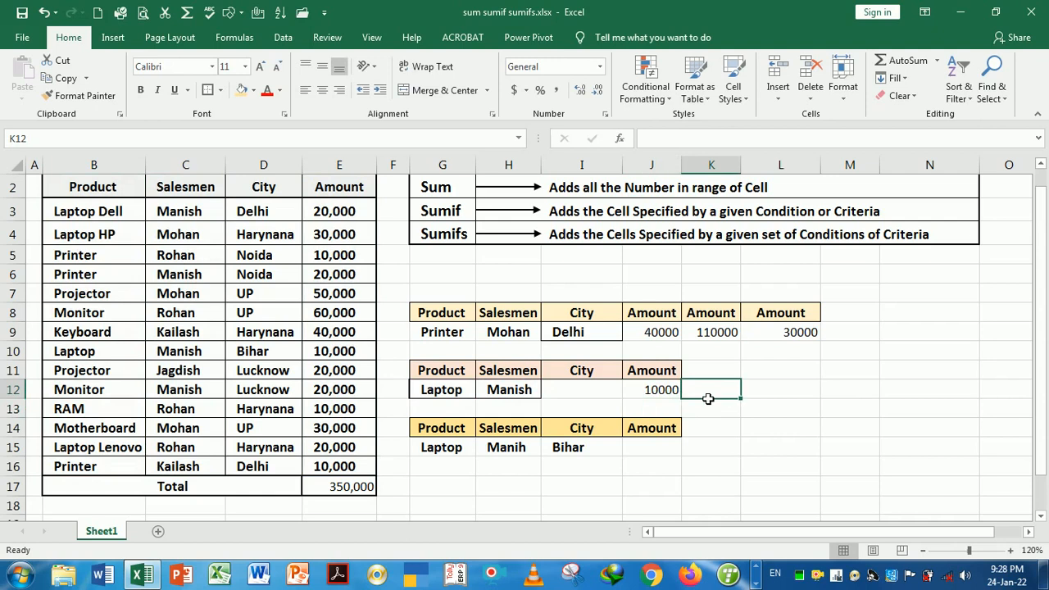
left_click(651, 395)
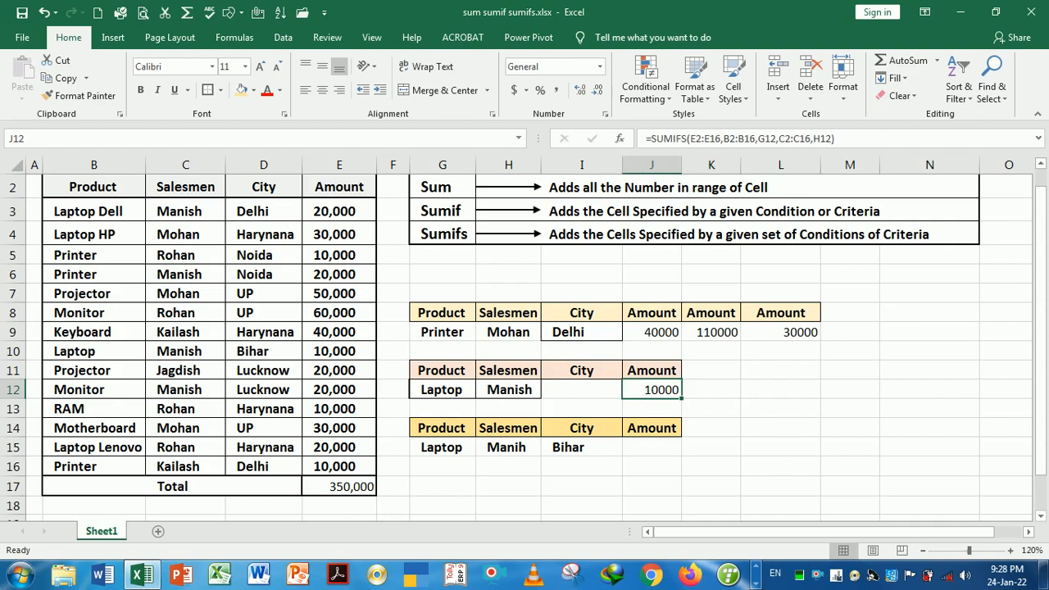
left_click(593, 405)
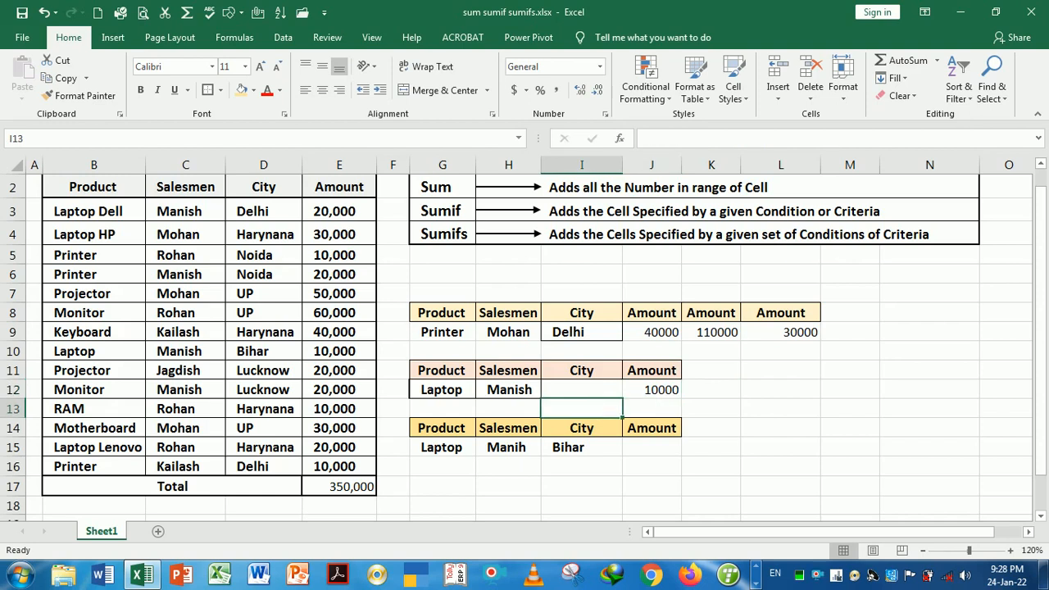
left_click(642, 393)
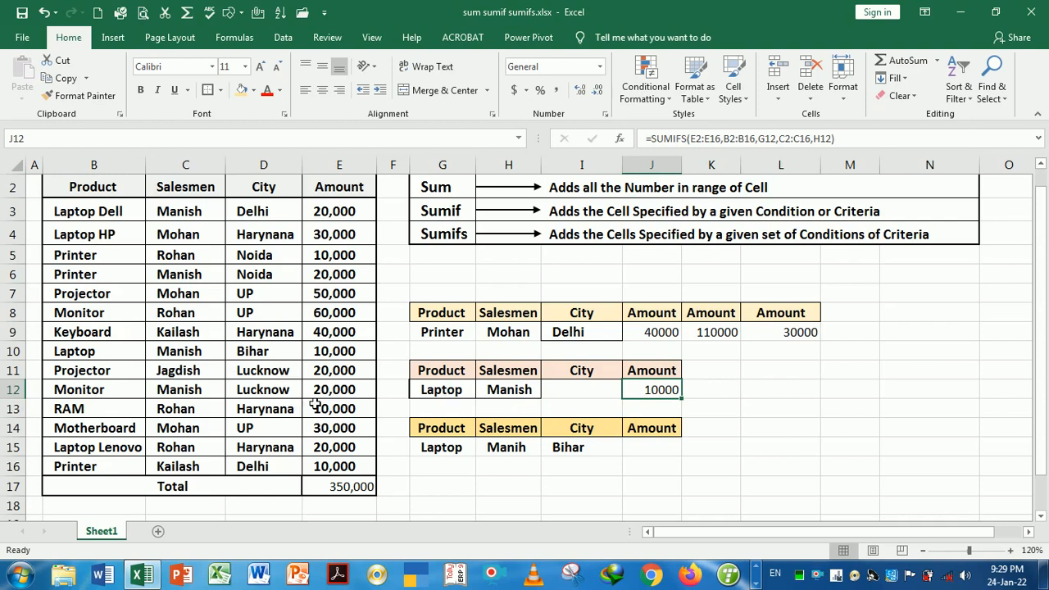
left_click(91, 353)
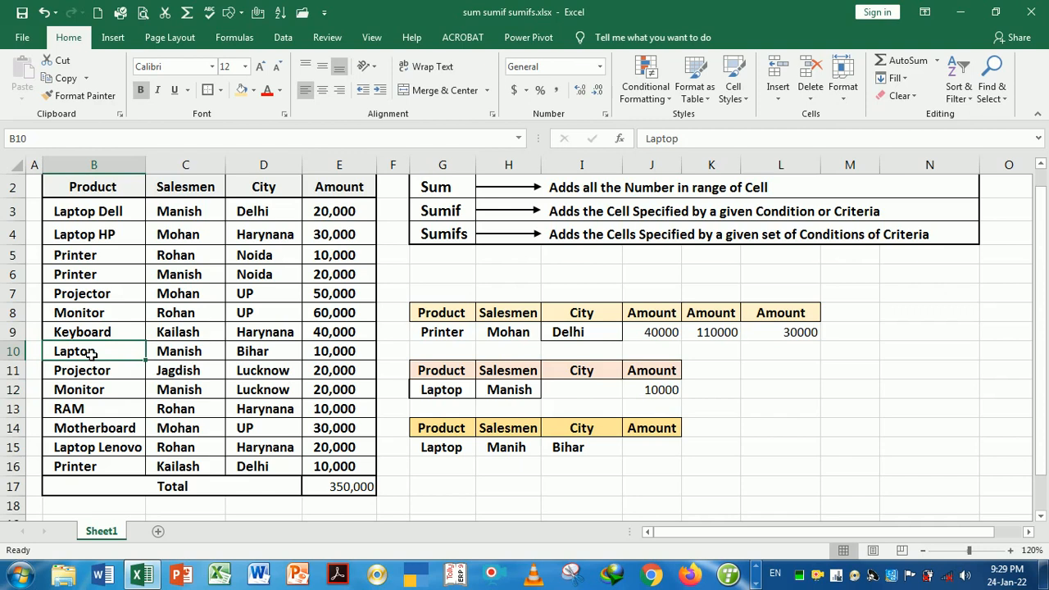
key("shift+Right")
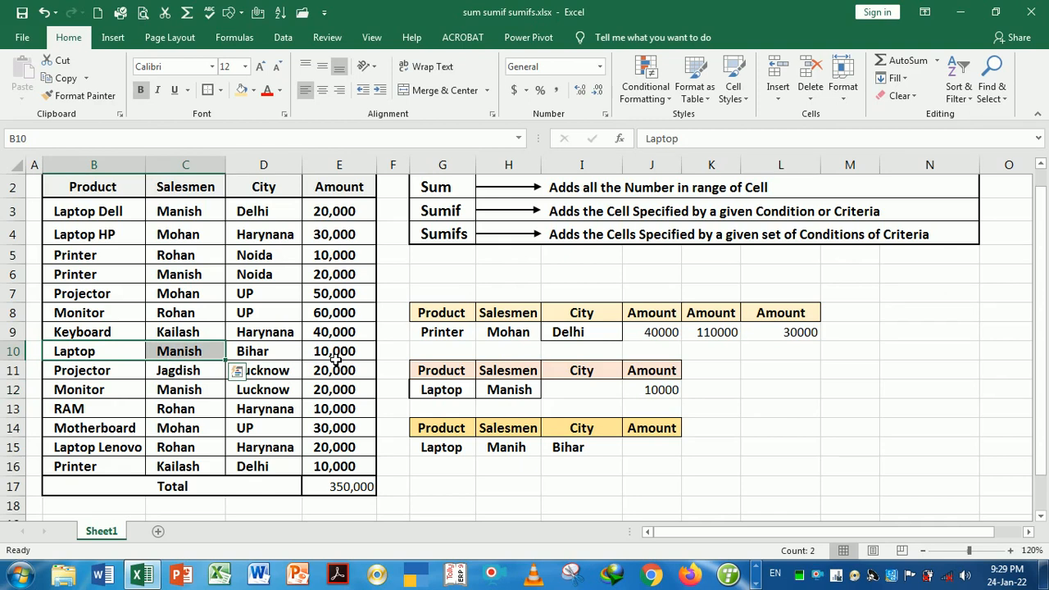
left_click_drag(133, 354, 312, 358)
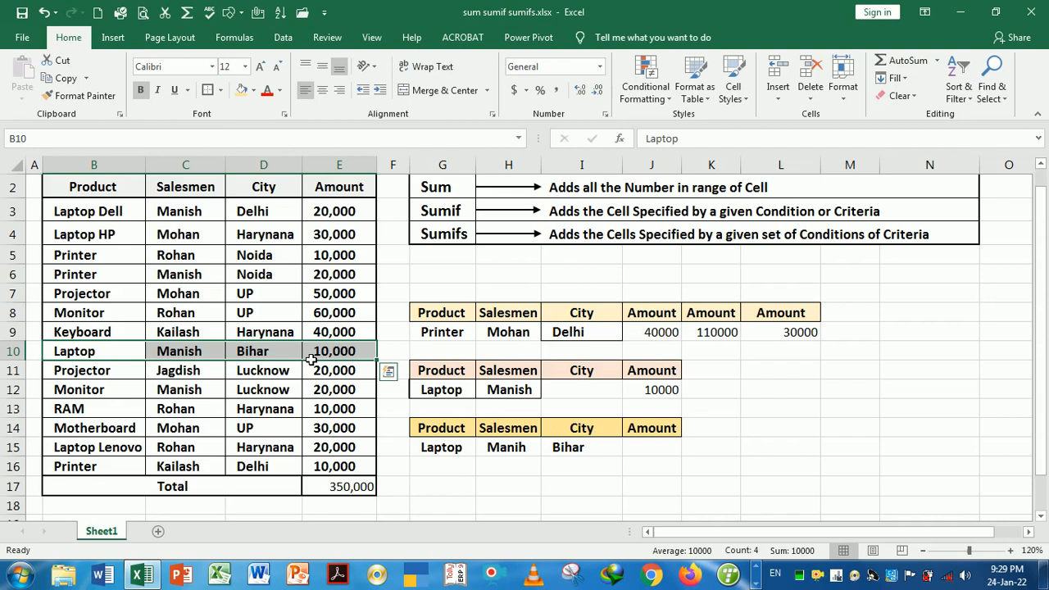
Replace the misspelled salesman criterion in H15 with a copy of the salesman name in H12
left_click(644, 449)
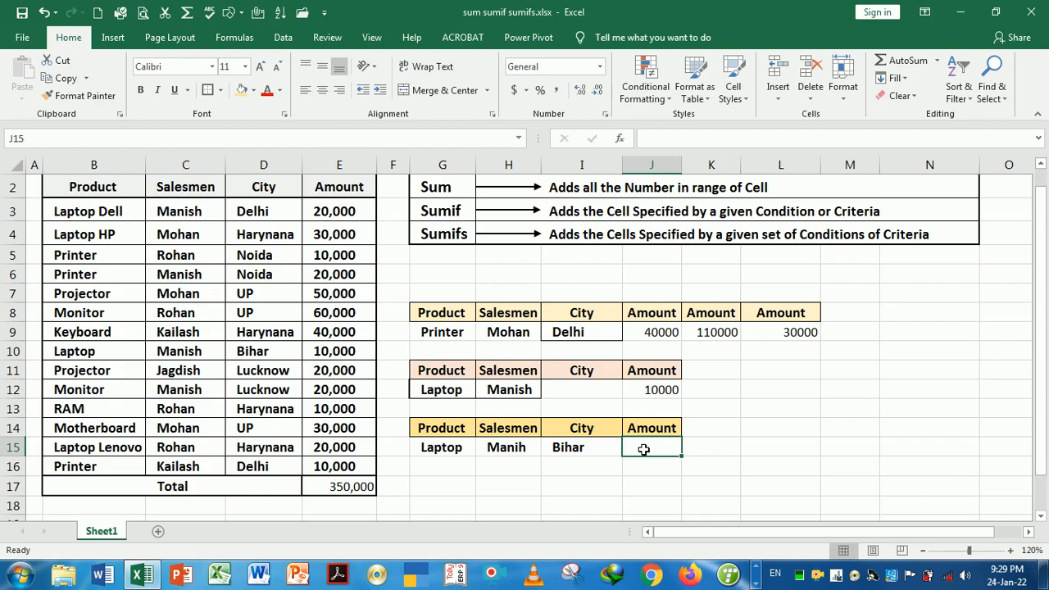
left_click(449, 451)
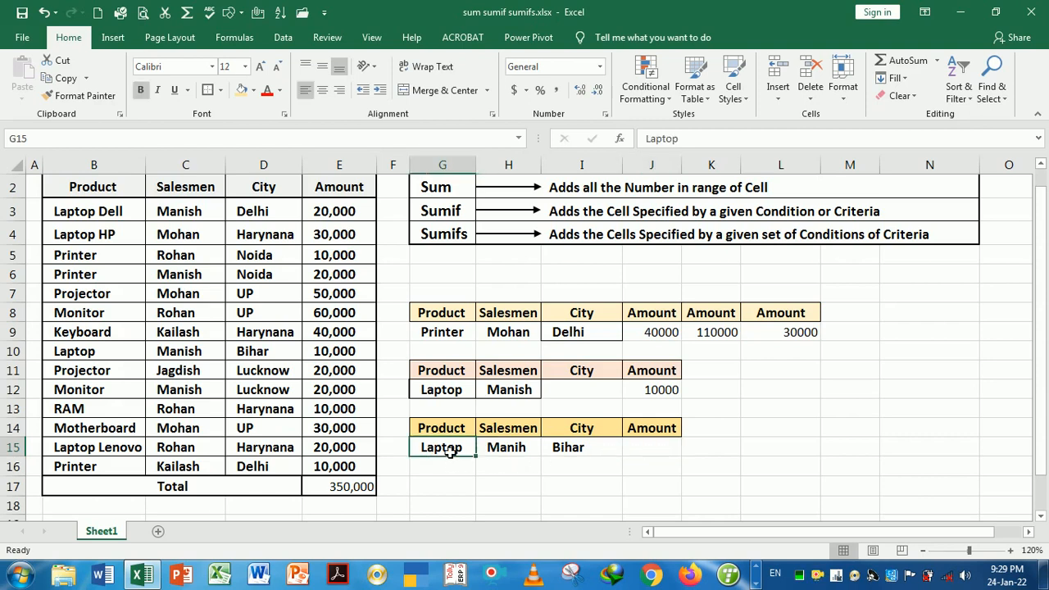
left_click(513, 453)
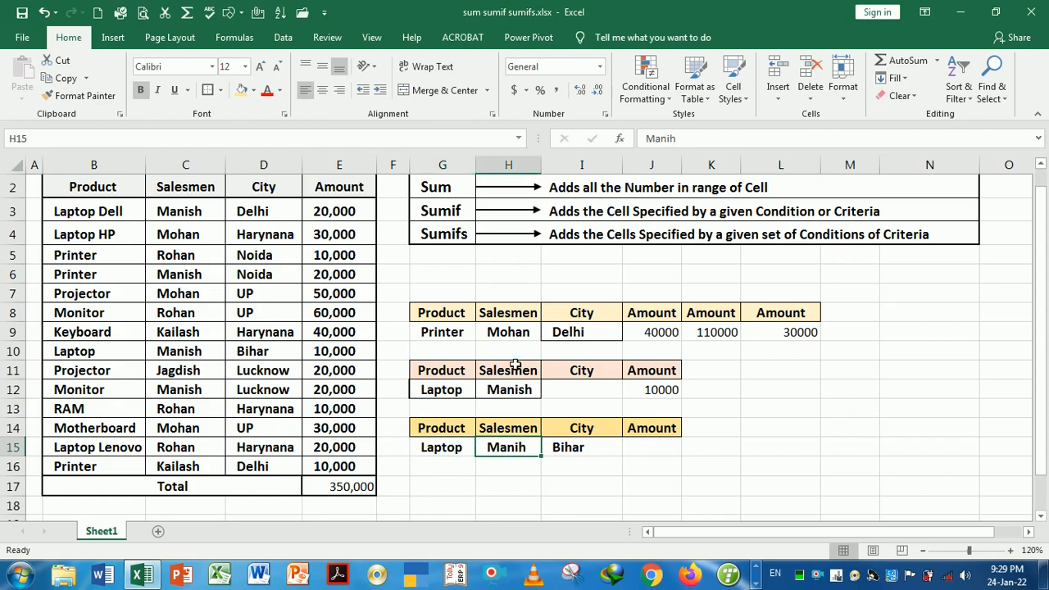
left_click(510, 393)
key("ctrl+c")
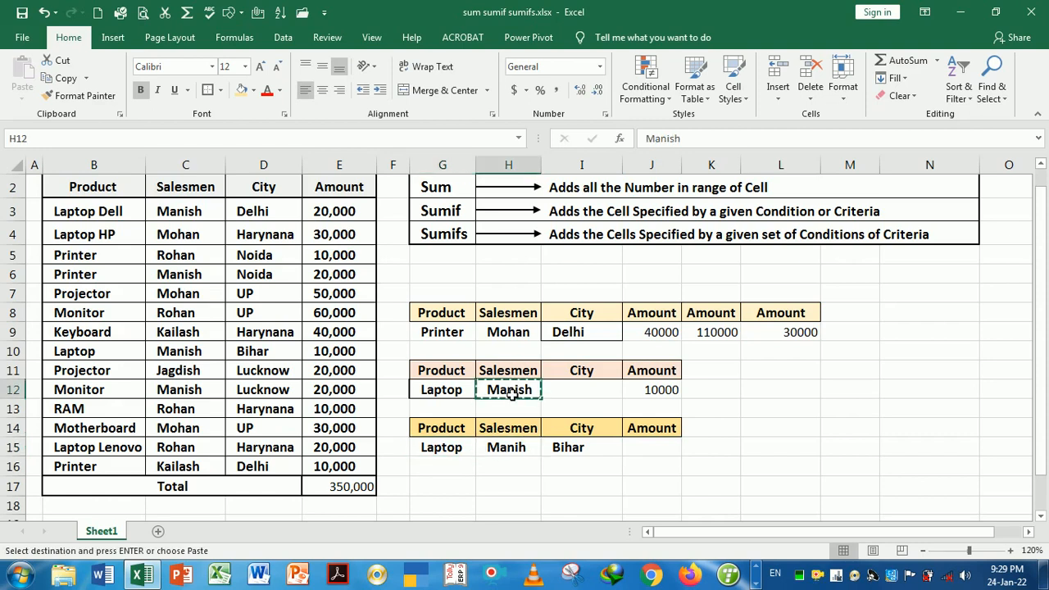
key("Down")
key("Down")
key("Down")
key("Return")
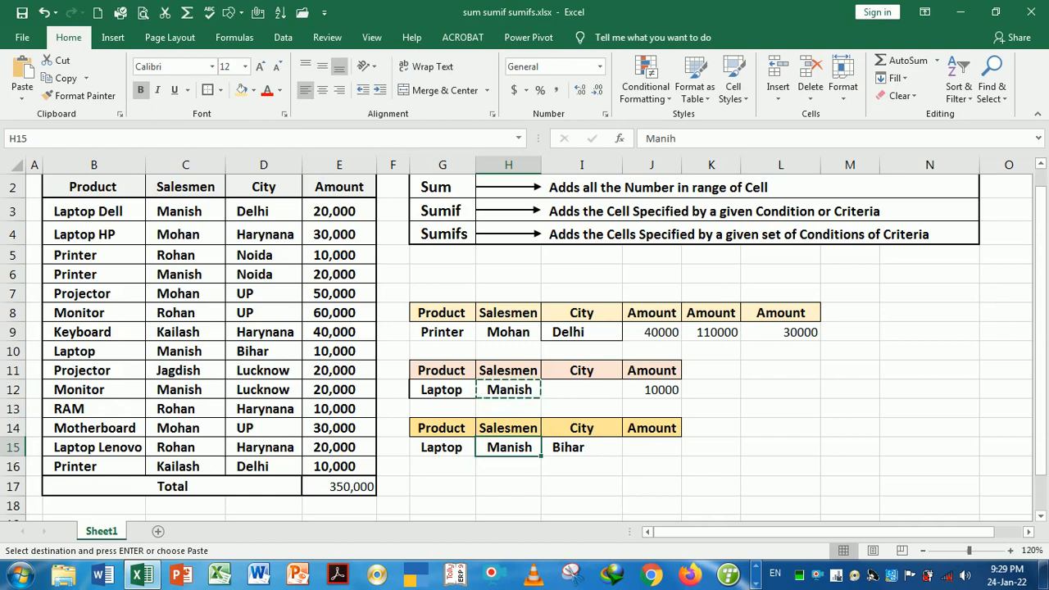
Review the product and city criteria in G15 and I15 for the three-criteria example
left_click(582, 452)
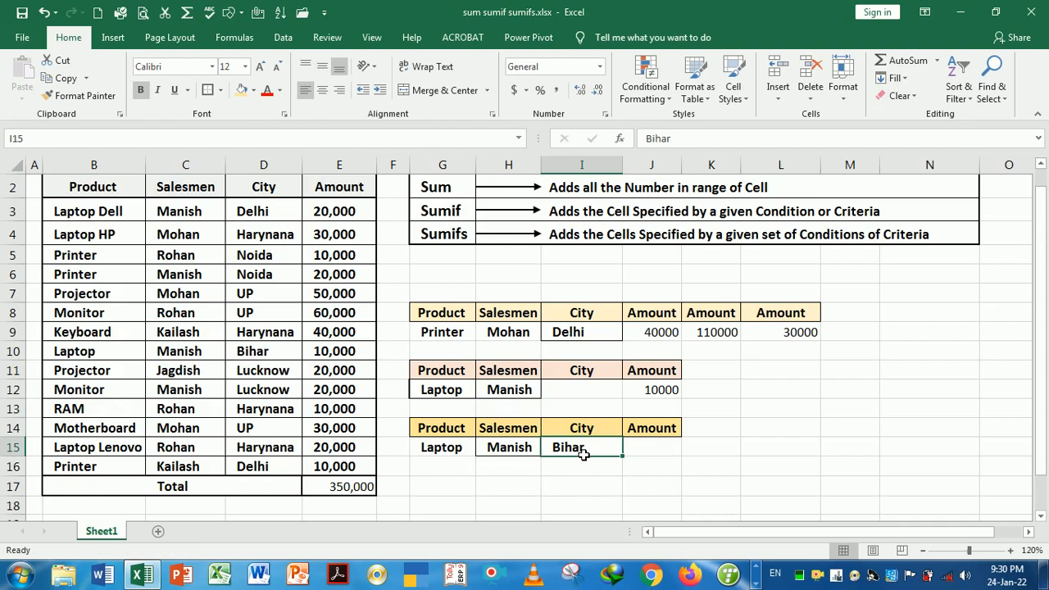
left_click(463, 452)
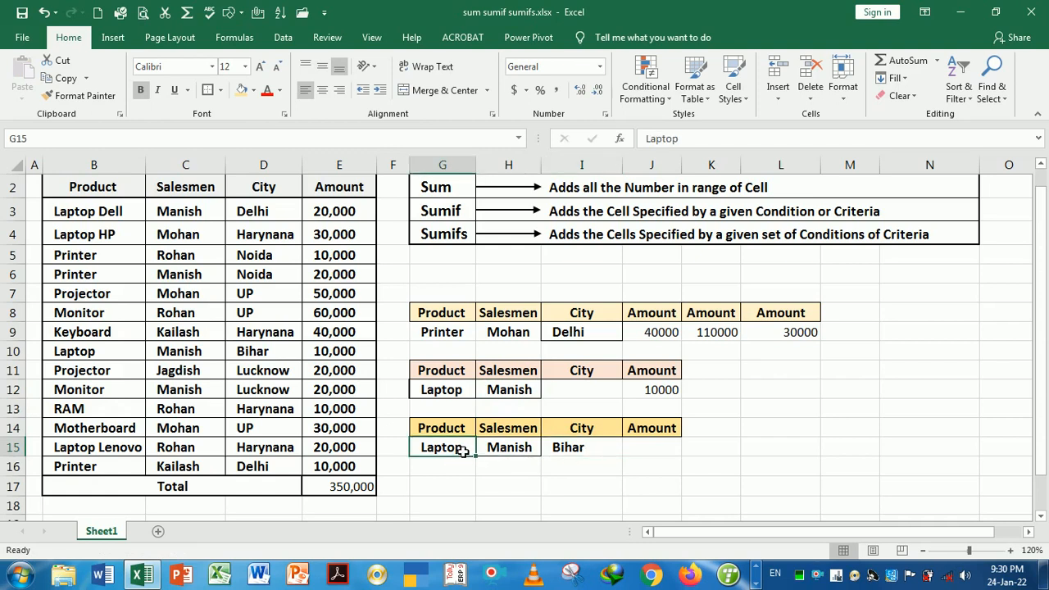
key("Down")
key("Down")
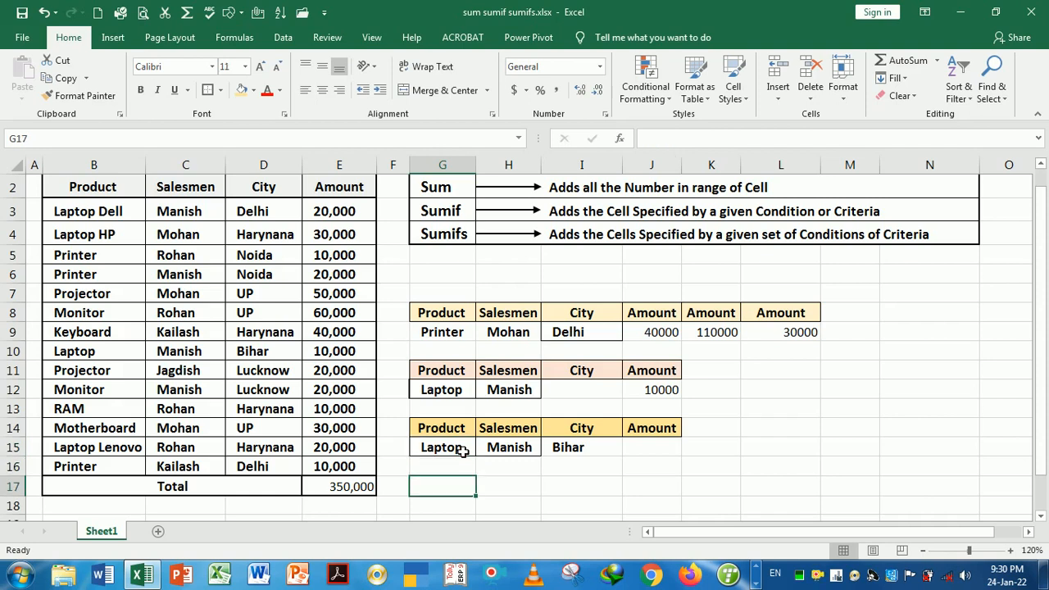
key("Right")
key("Right")
key("Up")
key("Up")
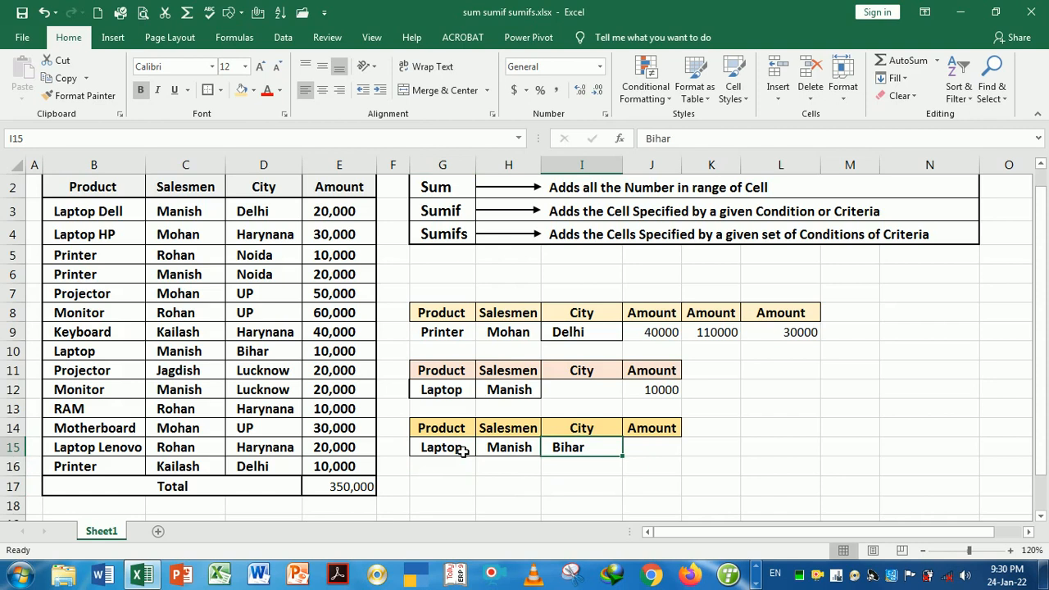
Start a SUMIFS formula in J15 with E2:E16 as the sum range, and move the syntax hint above the row 8 headers
key("Right")
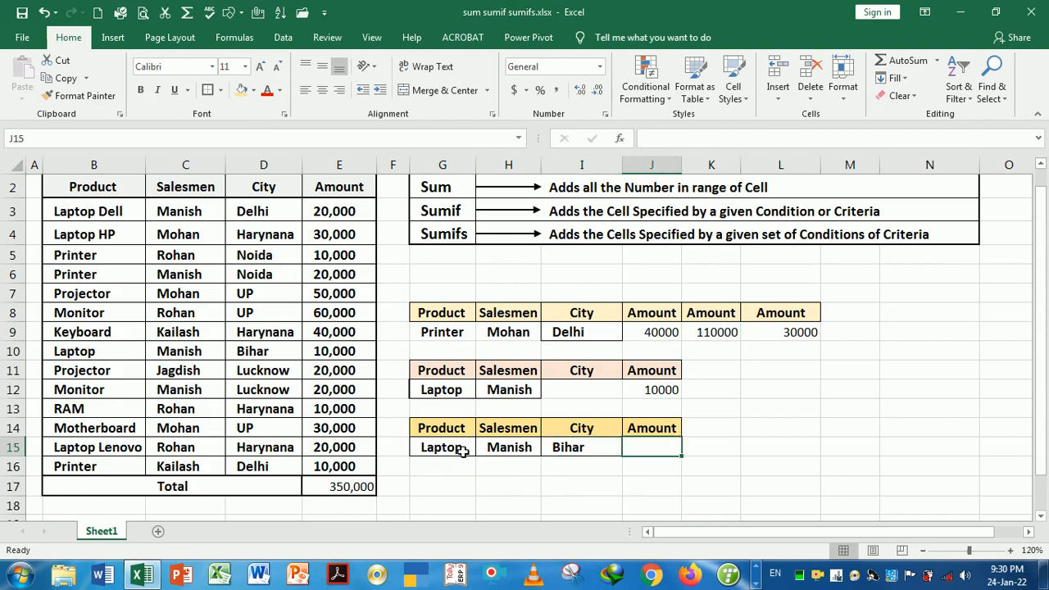
type("=")
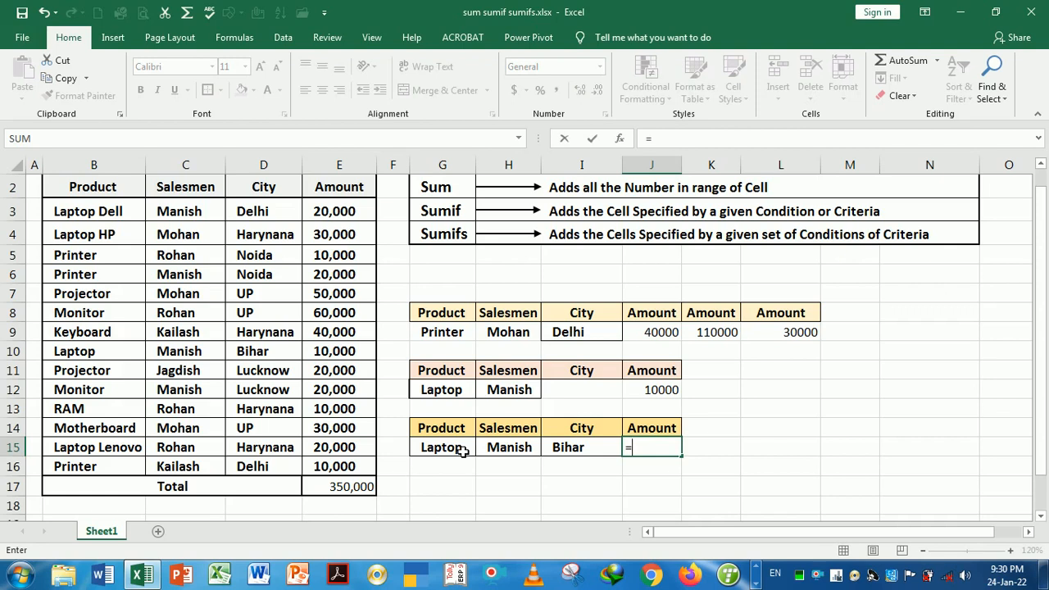
type("sumifs")
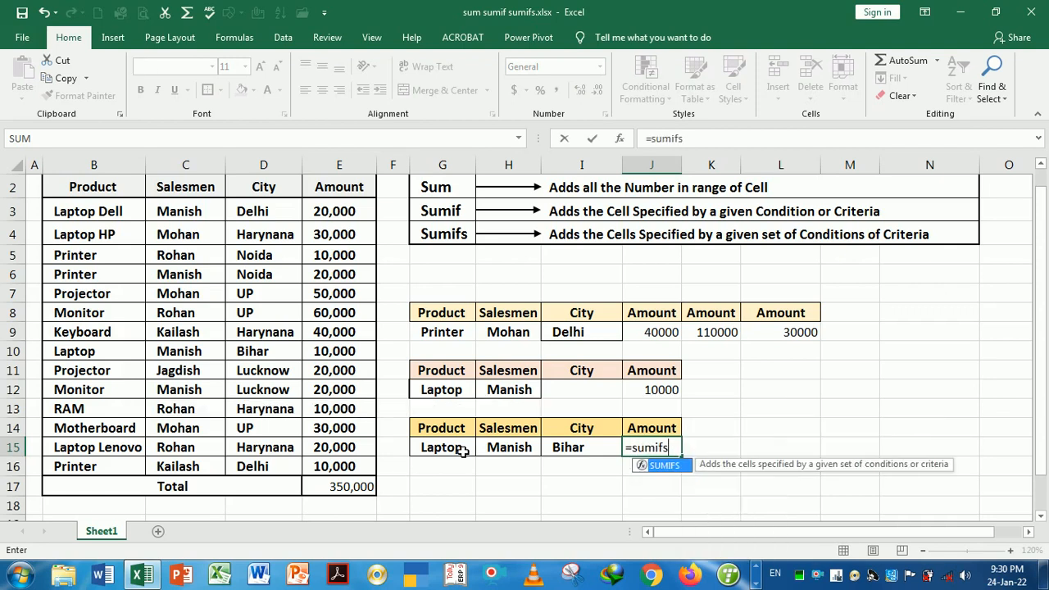
key("Tab")
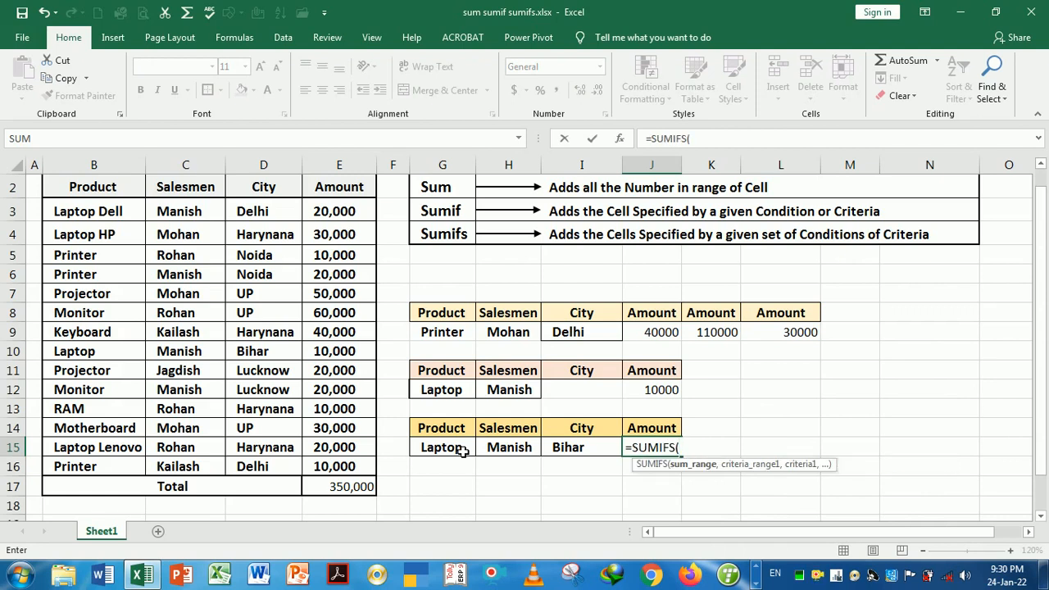
key("Left")
key("Left")
key("Left")
key("Left")
key("Left")
key("Down")
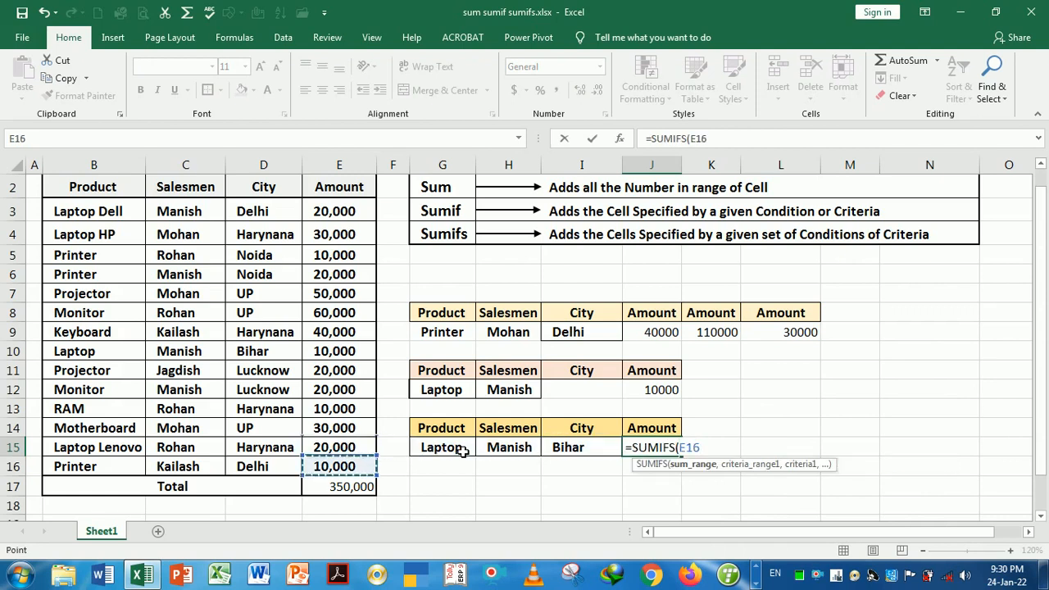
key("ctrl+shift+Up")
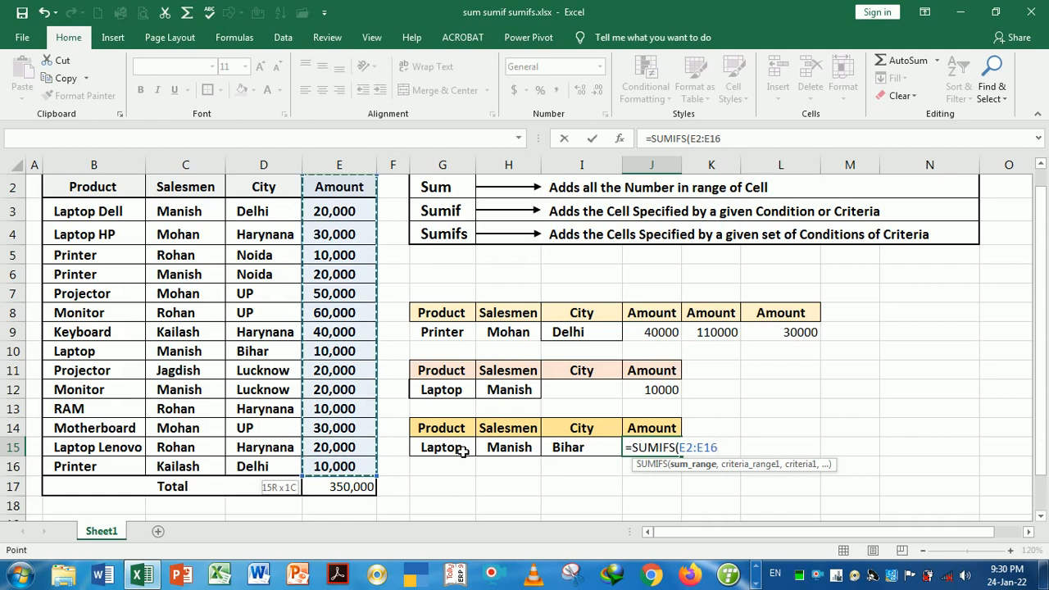
type(",")
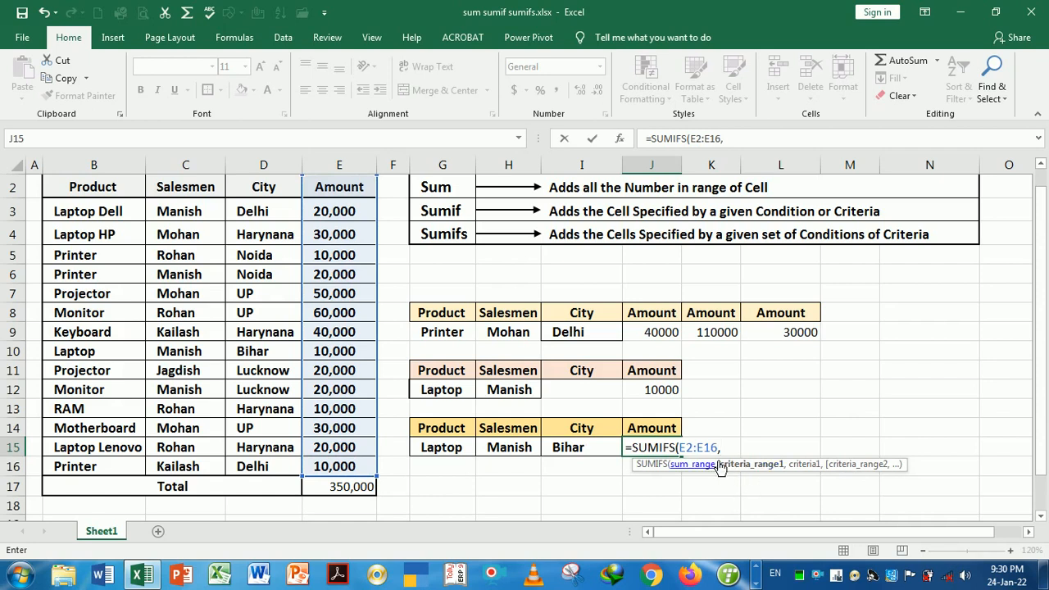
left_click_drag(726, 472, 508, 283)
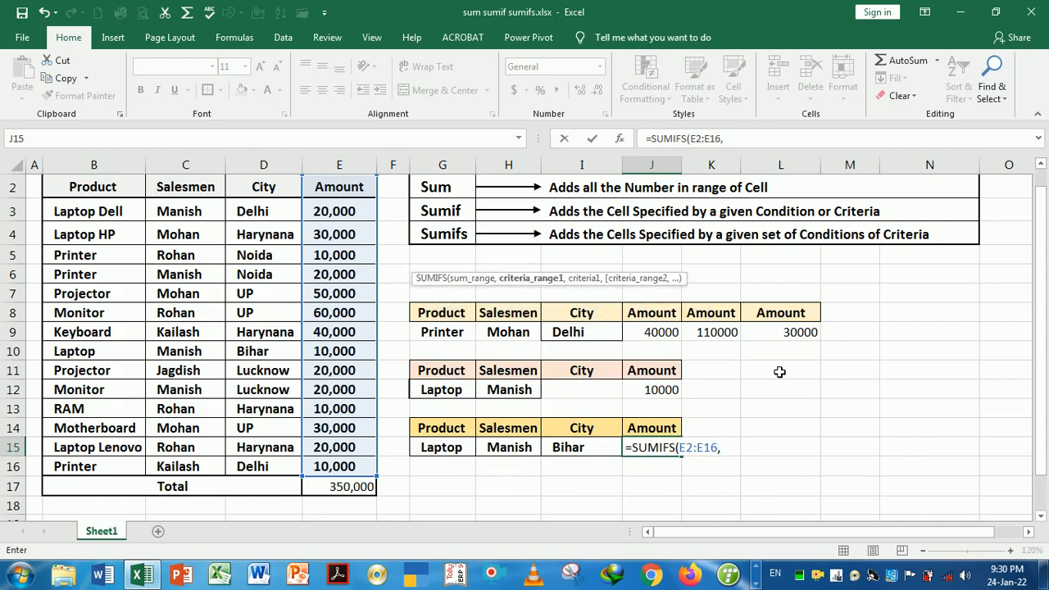
left_click(88, 198)
key("ctrl+shift+Down")
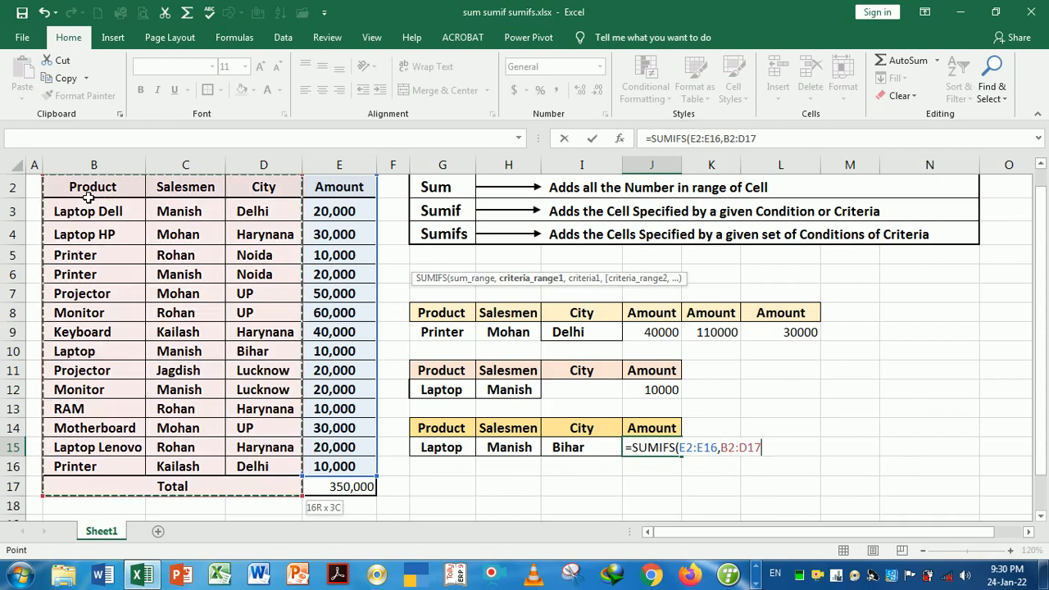
key("shift+Left")
key("shift+Left")
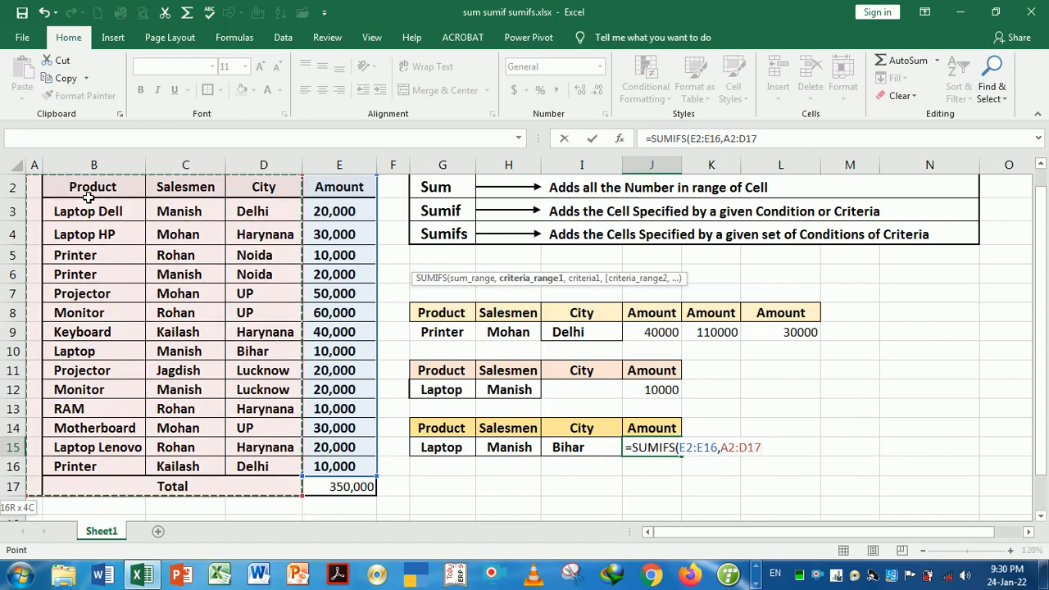
Add the product column B2:B16 as the first criteria range of the SUMIFS formula in J15
left_click(87, 193)
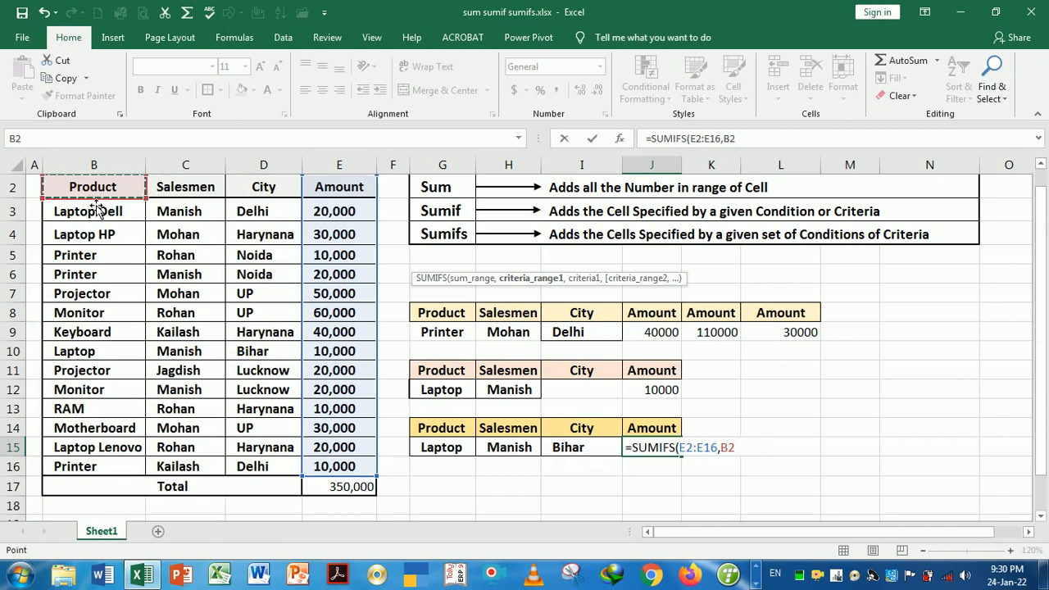
key("shift+Down")
key("shift+Down")
key("shift+Down")
key("shift+Down")
key("shift+Down")
key("shift+Down")
key("shift+Down")
key("shift+Down")
key("shift+Down")
key("shift+Down")
key("shift+Down")
key("shift+Down")
key("shift+Down")
key("shift+Down")
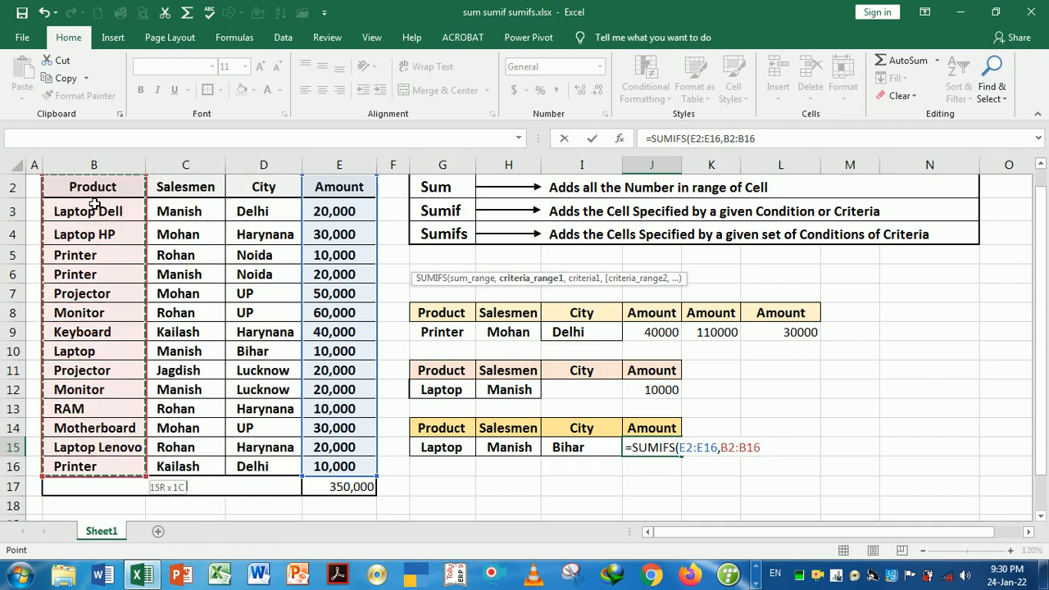
type(",")
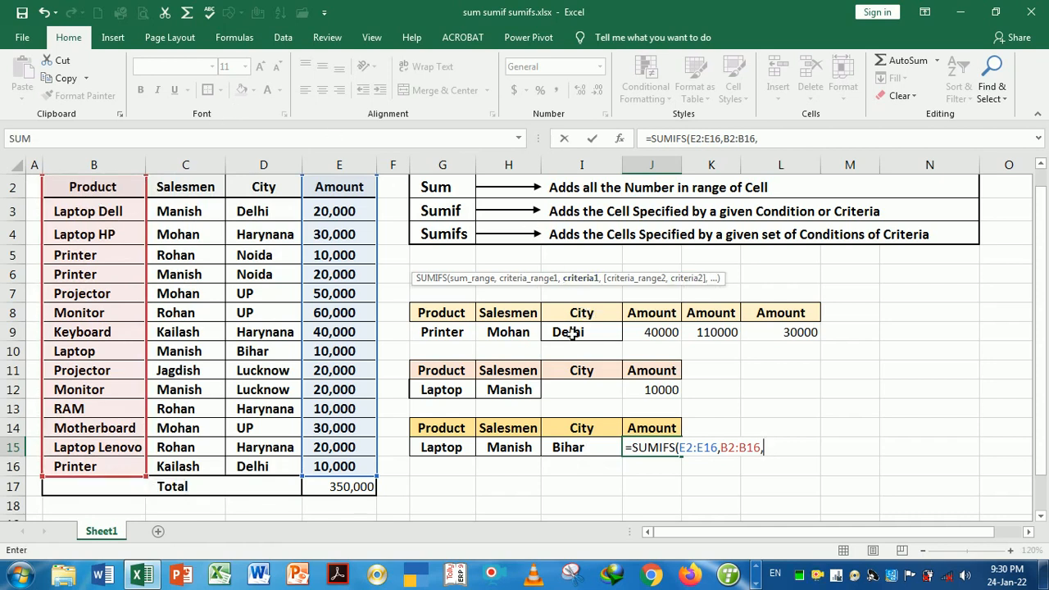
Add G15 as the first criterion of the SUMIFS formula in J15, and the salesman range C2:C16 with criterion H15
left_click(453, 448)
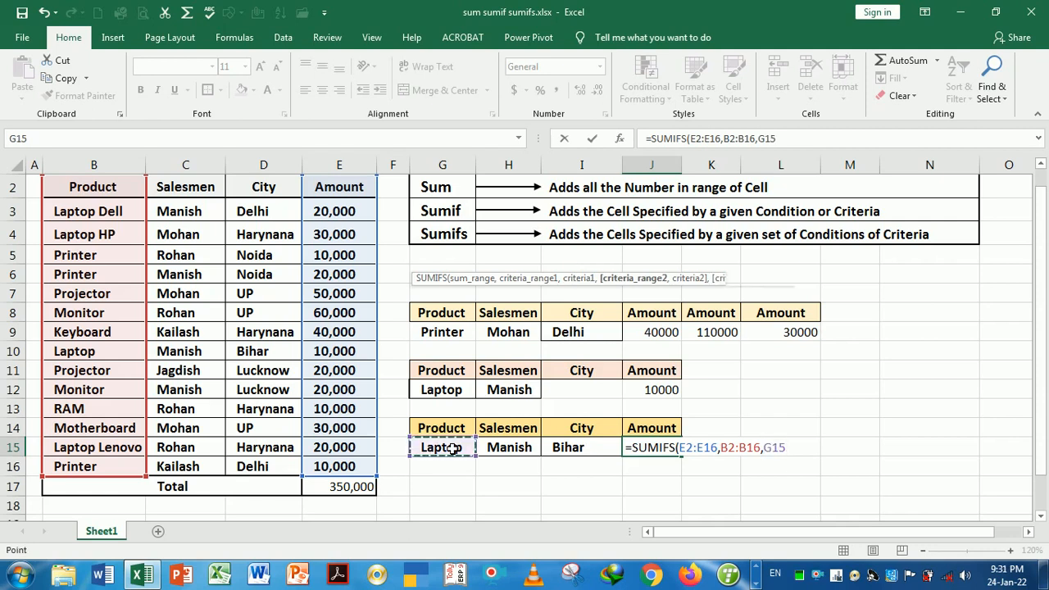
type(",")
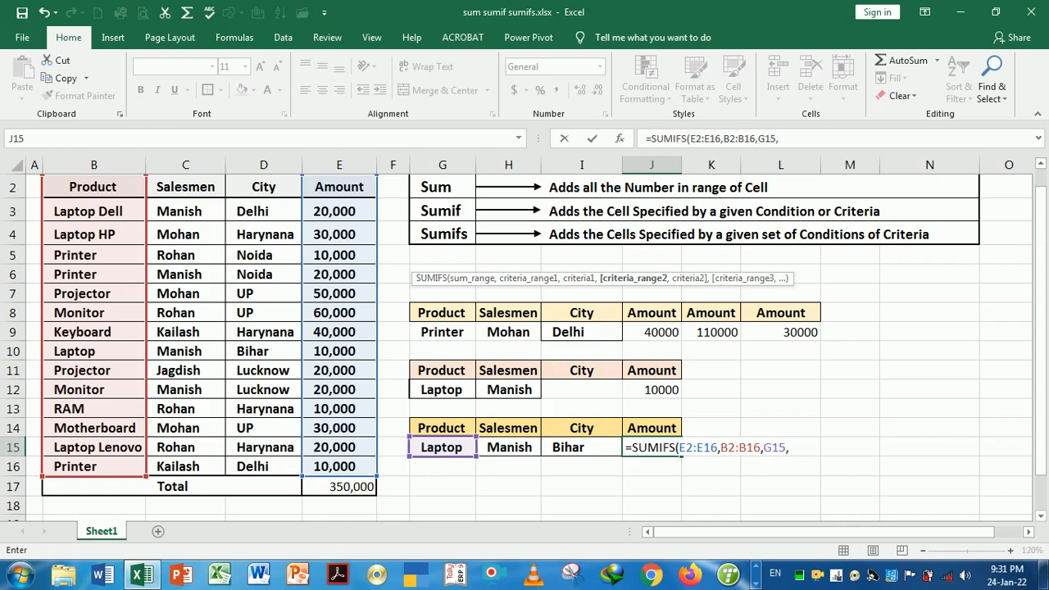
left_click(188, 194)
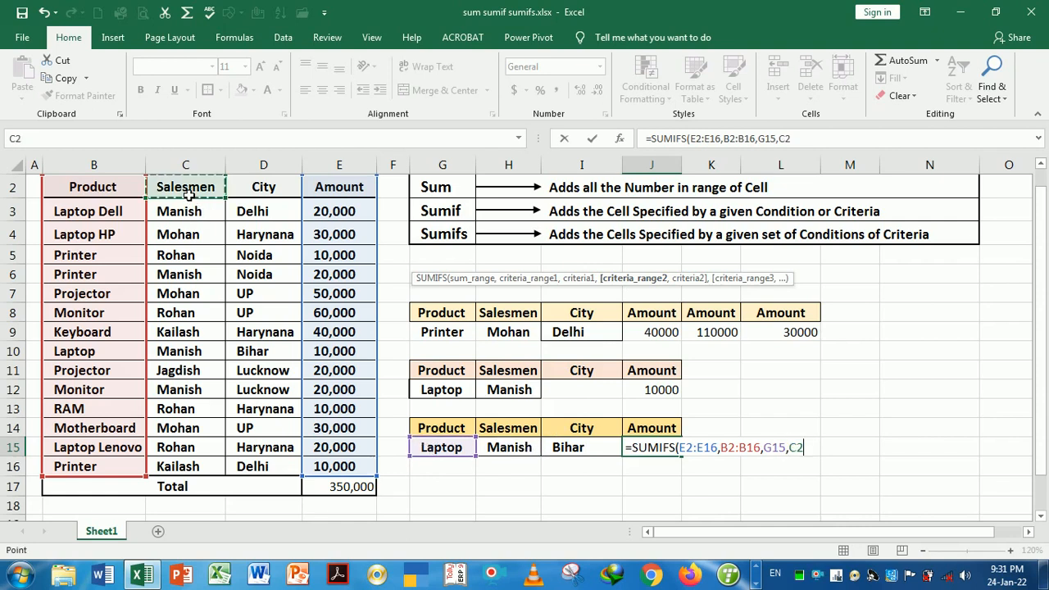
left_click_drag(188, 194, 188, 467)
type(",")
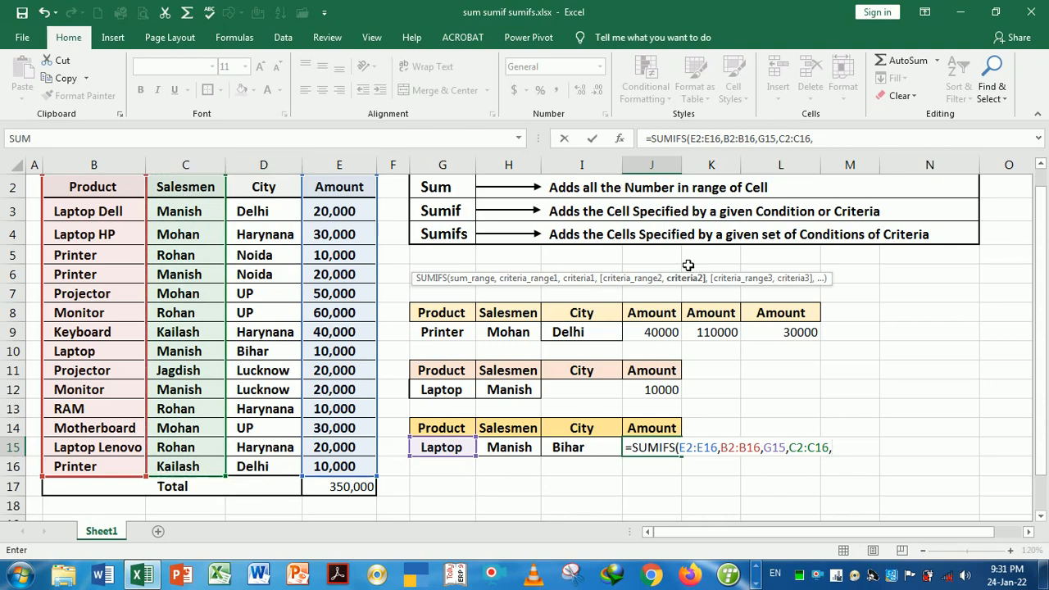
left_click(516, 449)
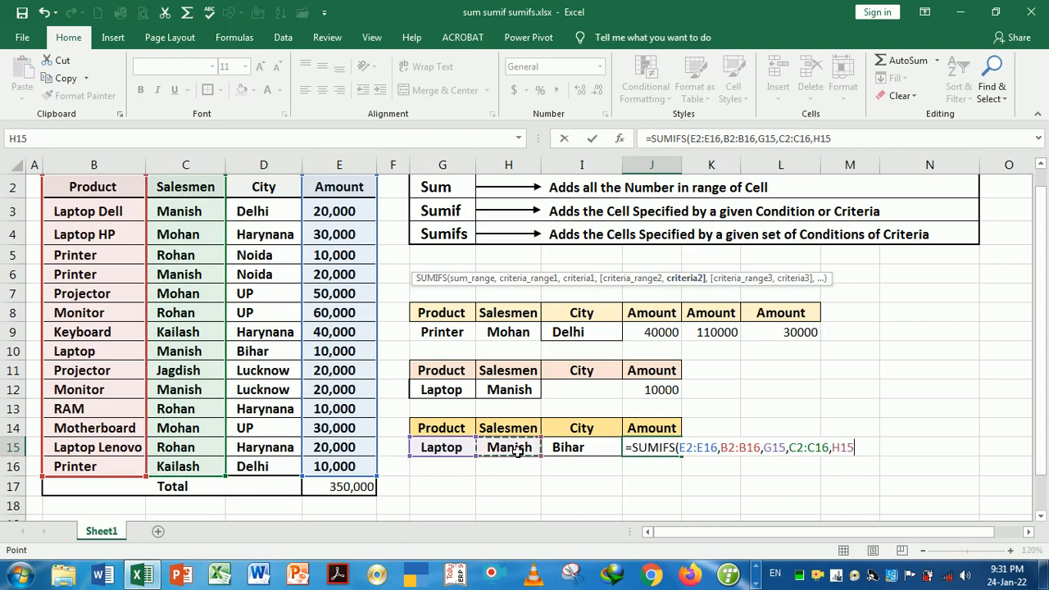
type(",")
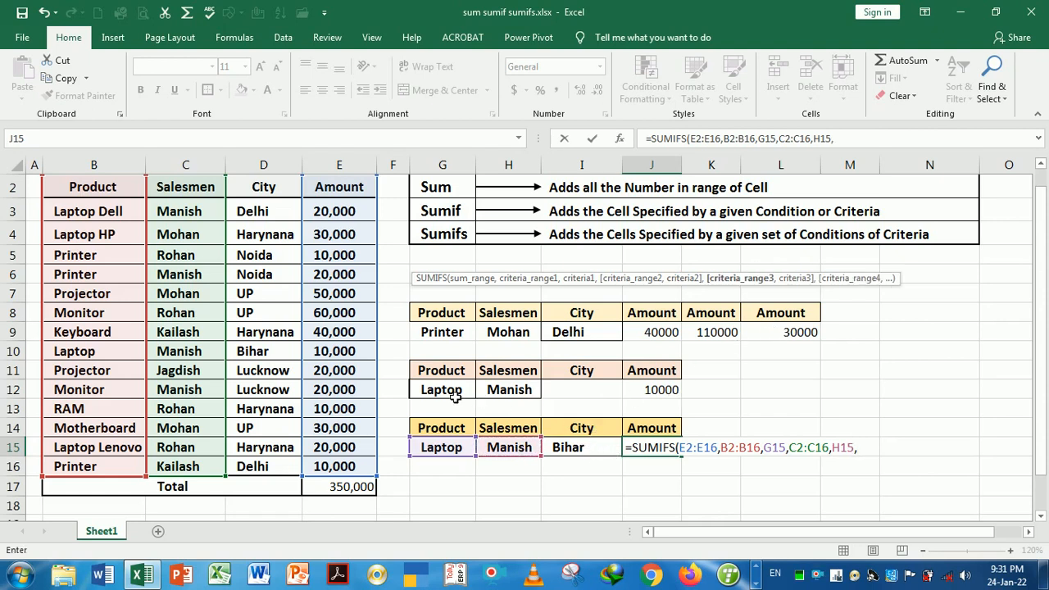
Complete the SUMIFS formula in J15 with the city range D2:D16 and criterion I15
left_click(267, 197)
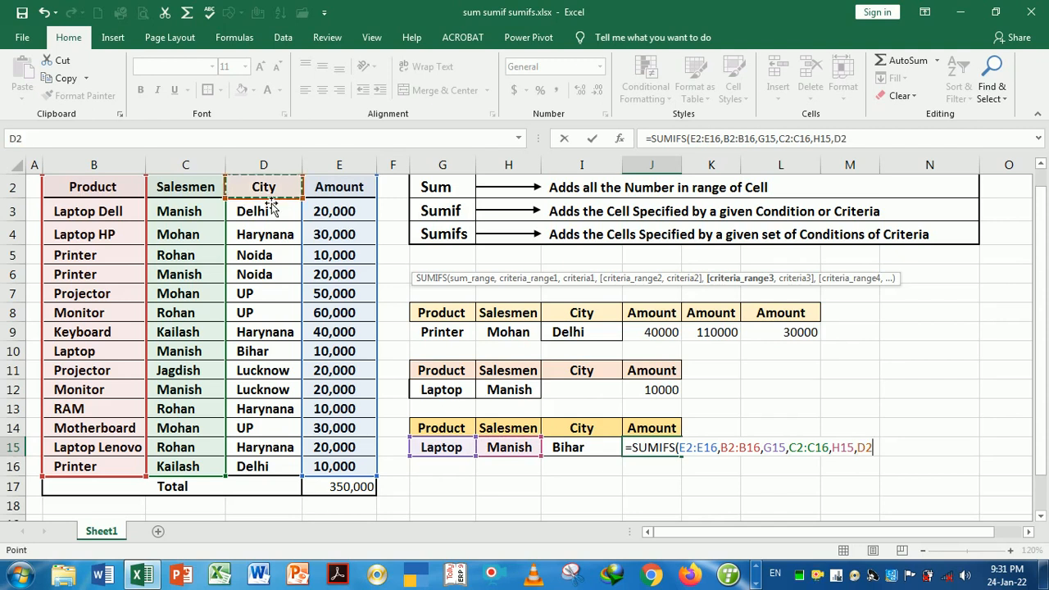
left_click_drag(273, 210, 267, 468)
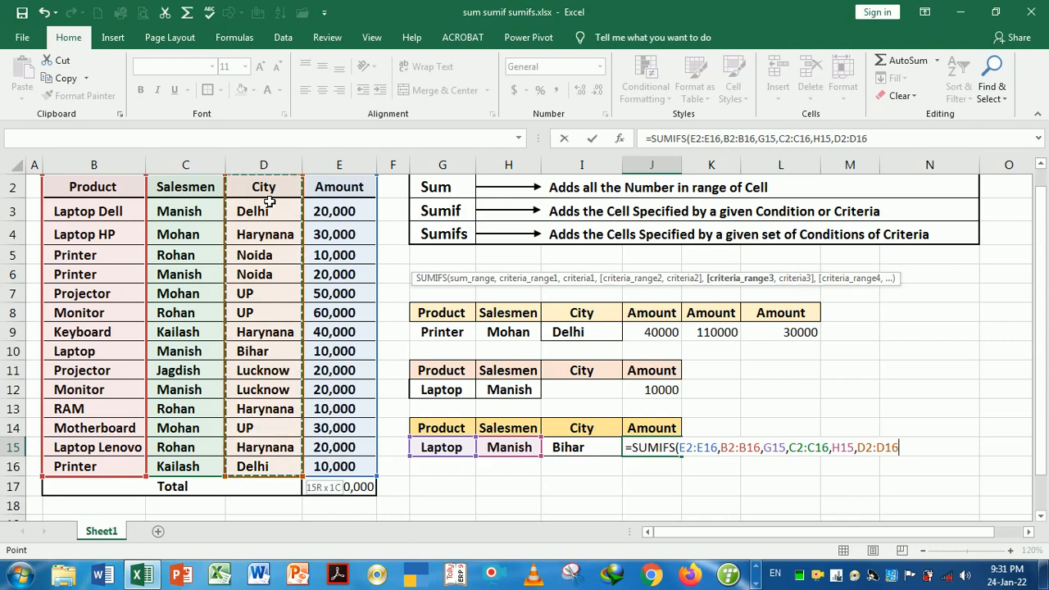
type(",")
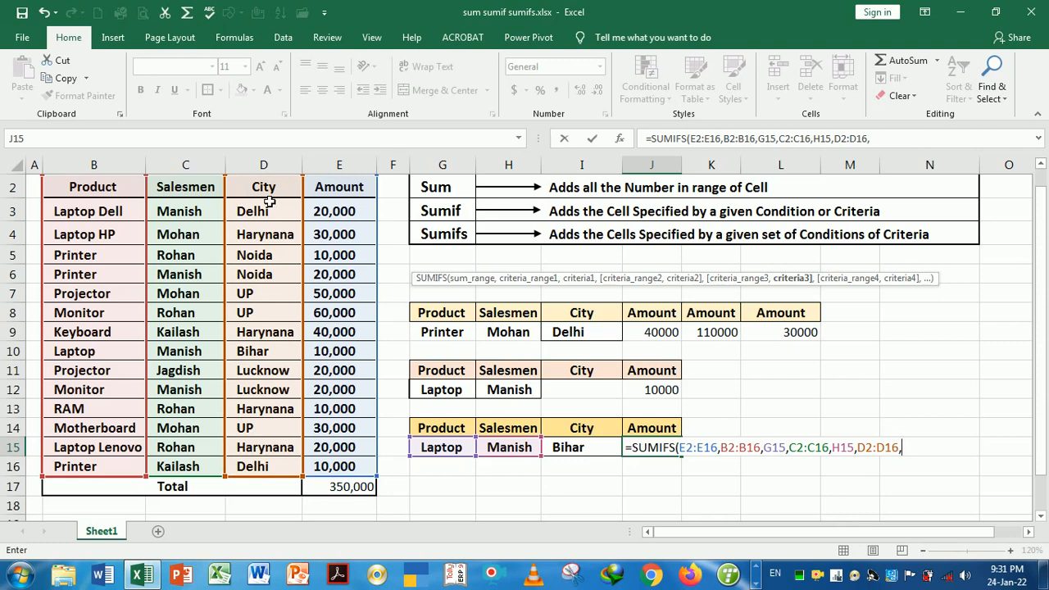
left_click(587, 452)
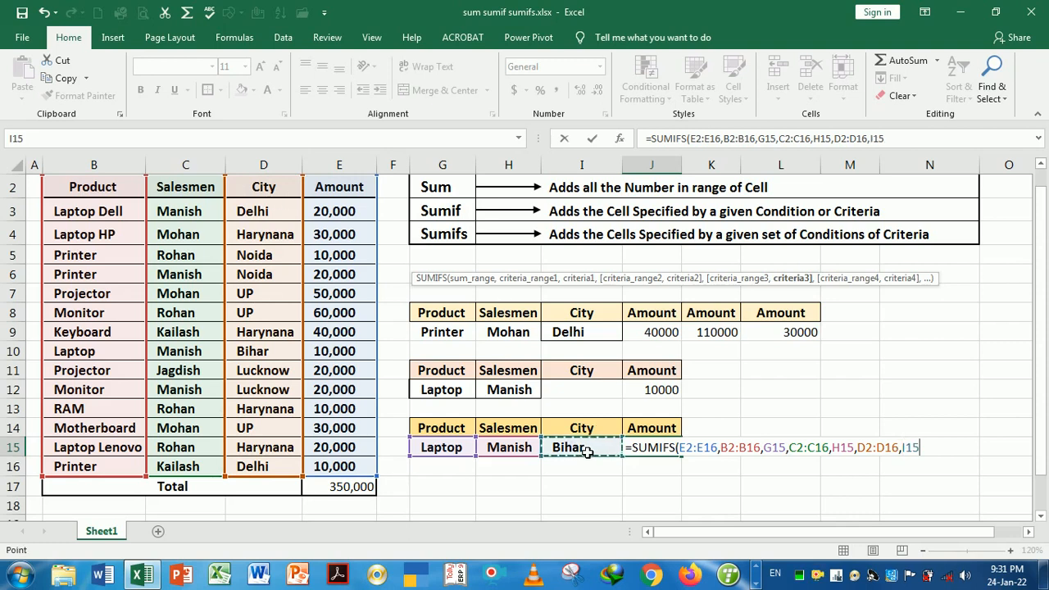
type(")")
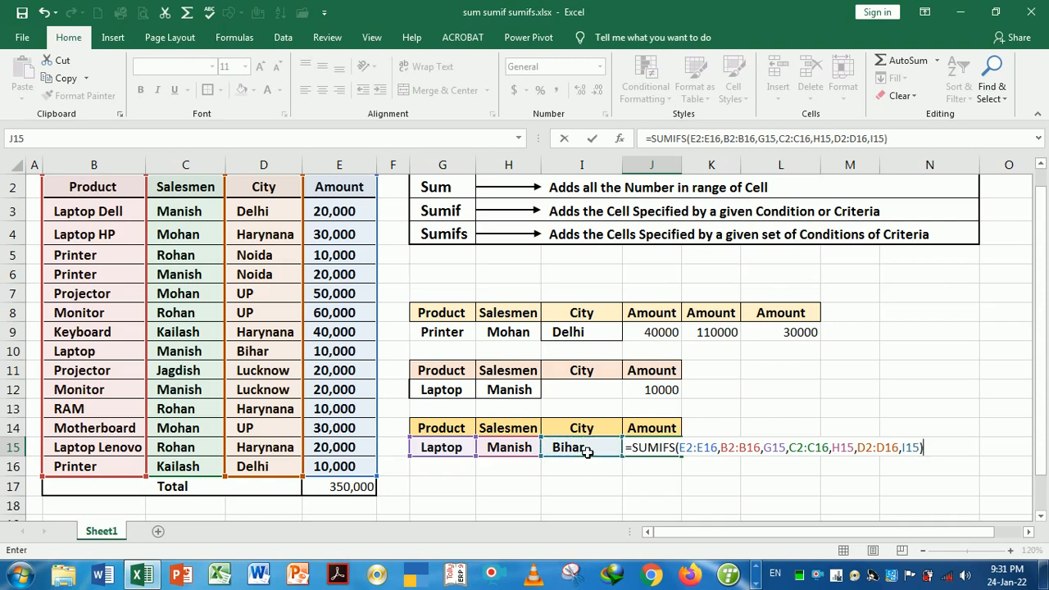
key("Return")
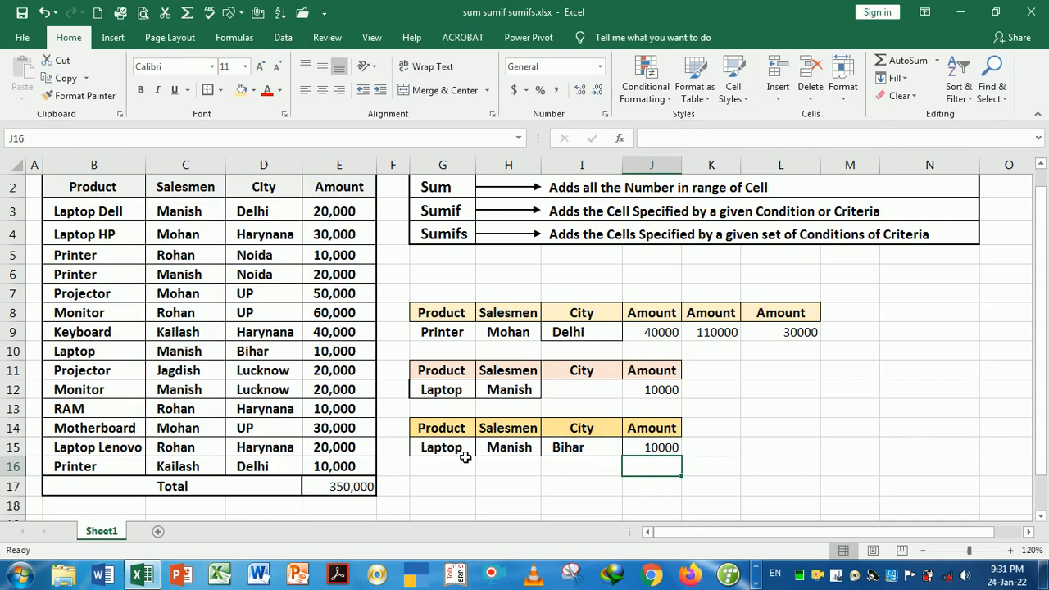
Review the city criterion in I15 and the ranges and criteria used by the SUMIFS formula in J15
left_click(569, 458)
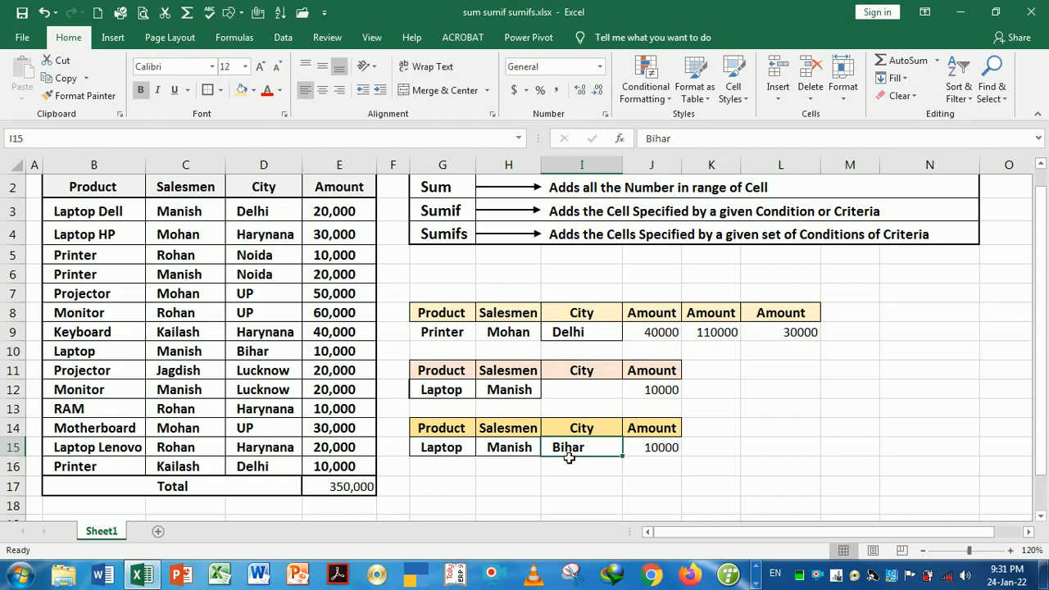
left_click(658, 450)
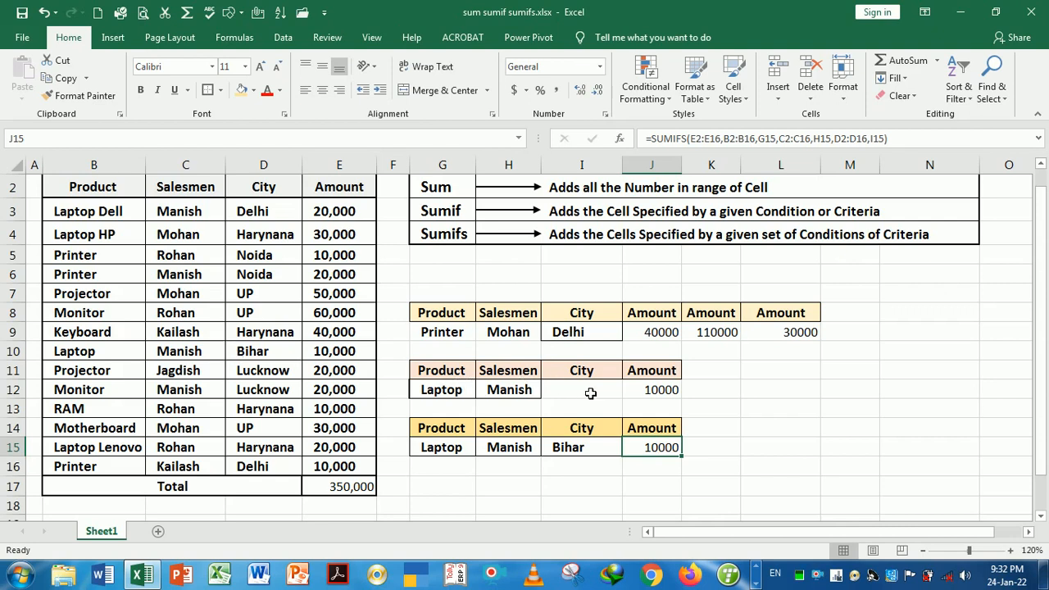
double_click(664, 447)
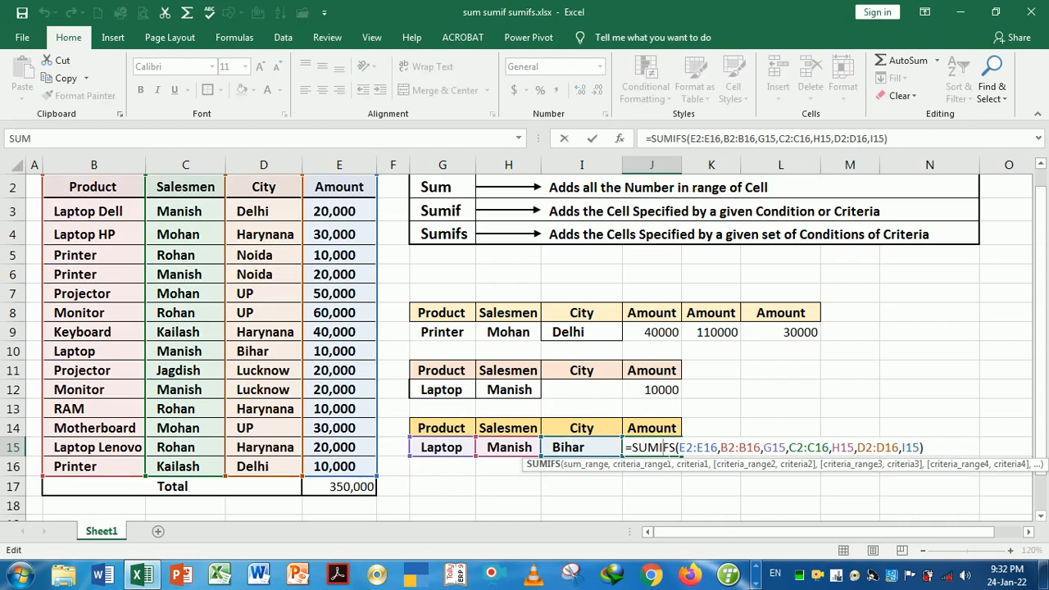
key("Return")
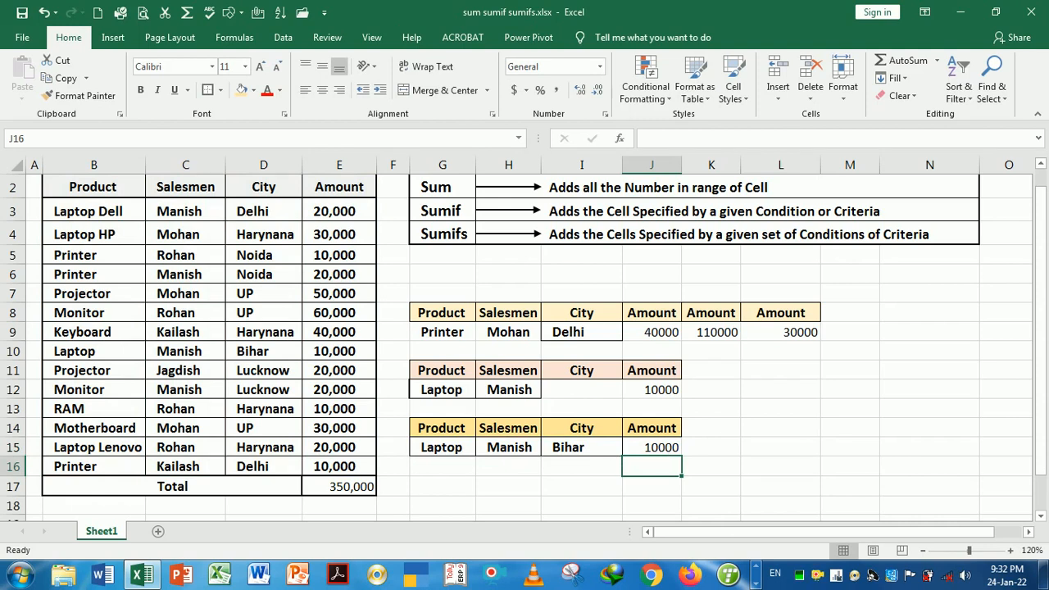
left_click(586, 475)
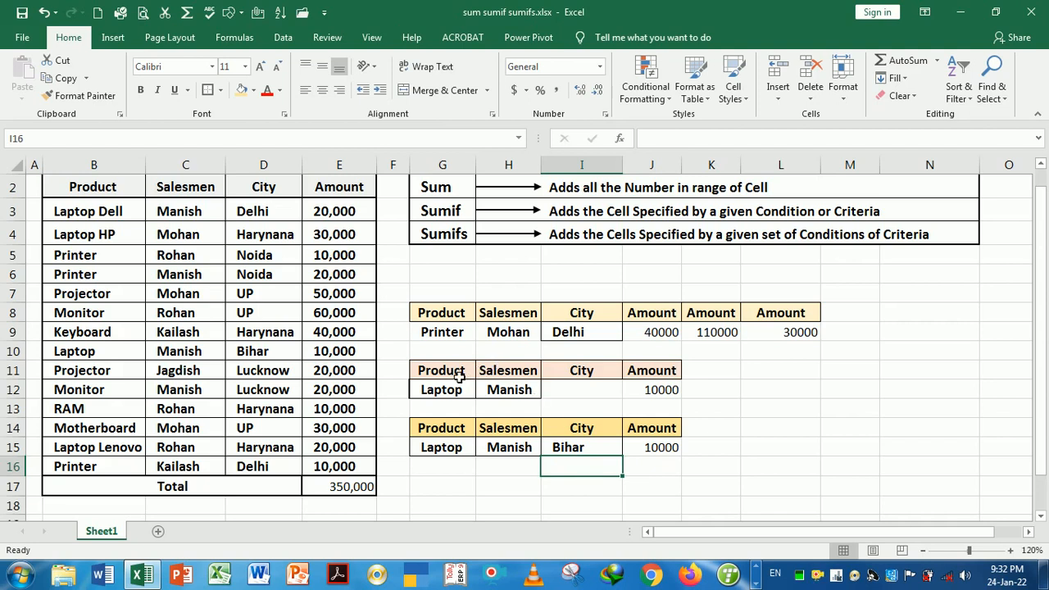
Copy the two-criteria example G11:J12 to L11 and narrow column K slightly
left_click_drag(454, 374, 650, 390)
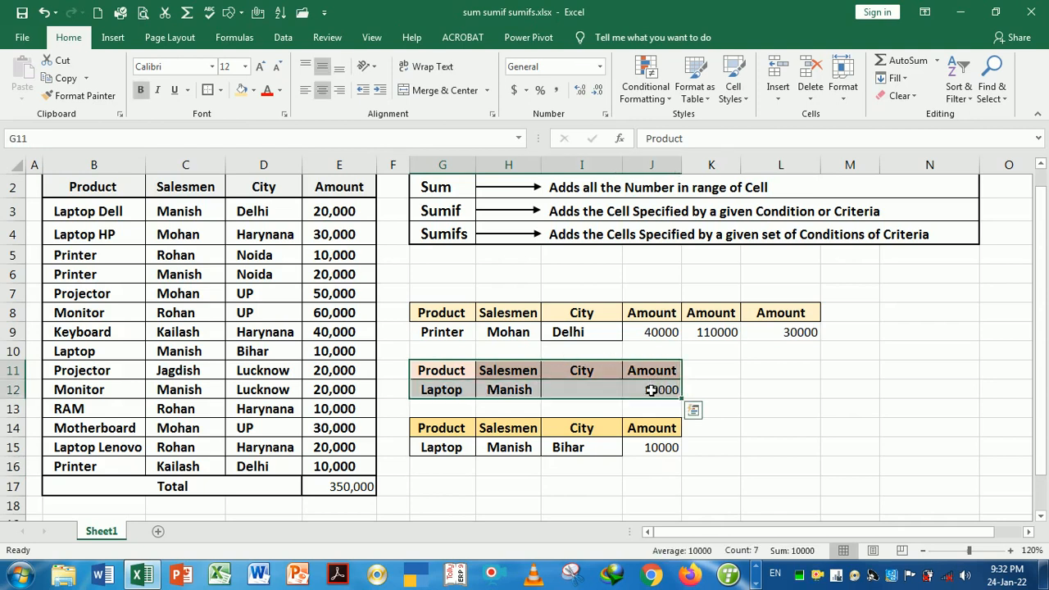
key("ctrl+c")
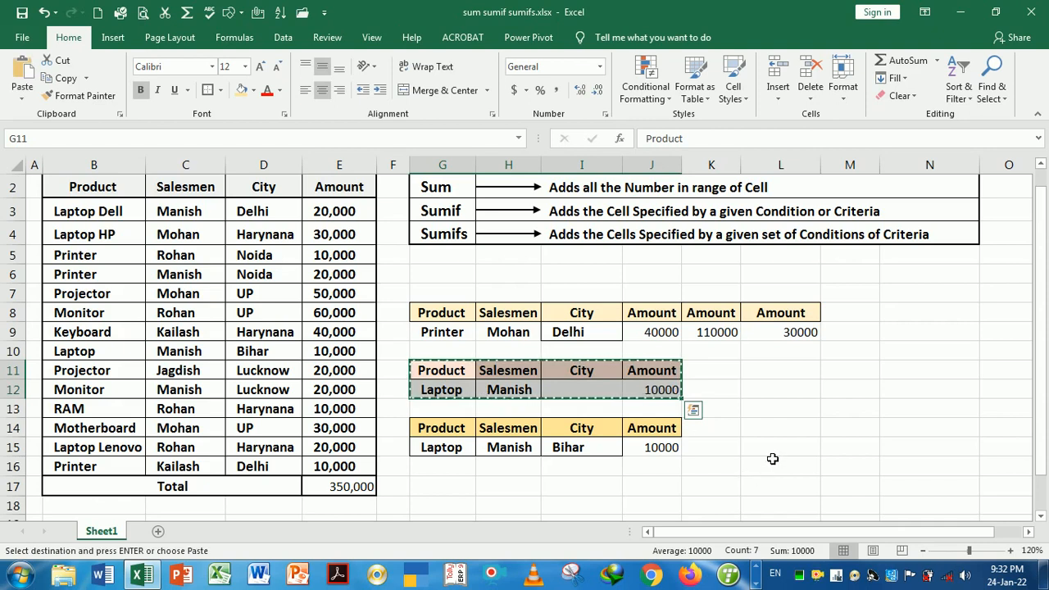
left_click(788, 378)
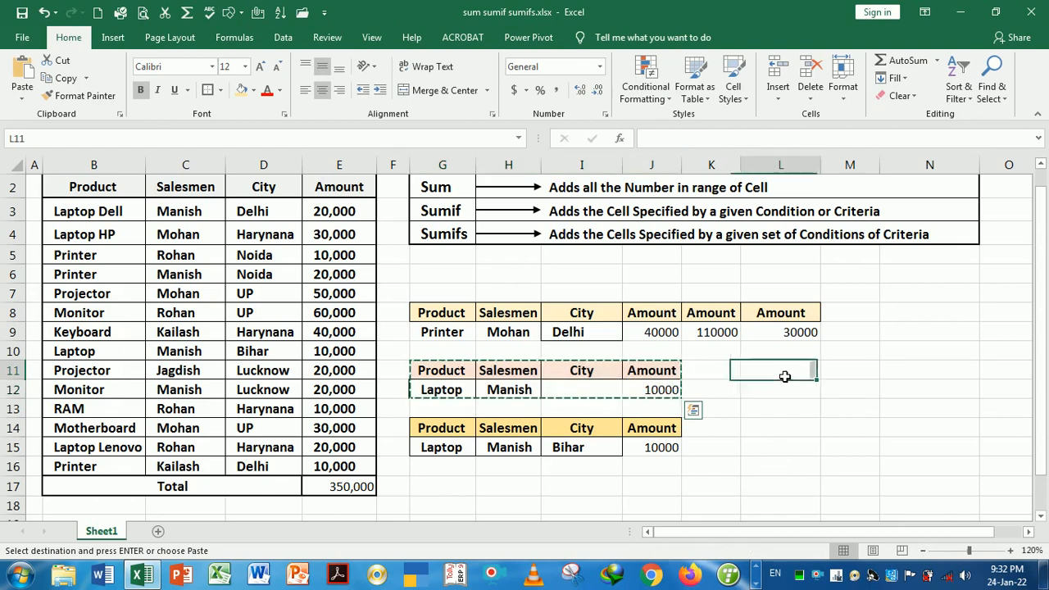
key("Return")
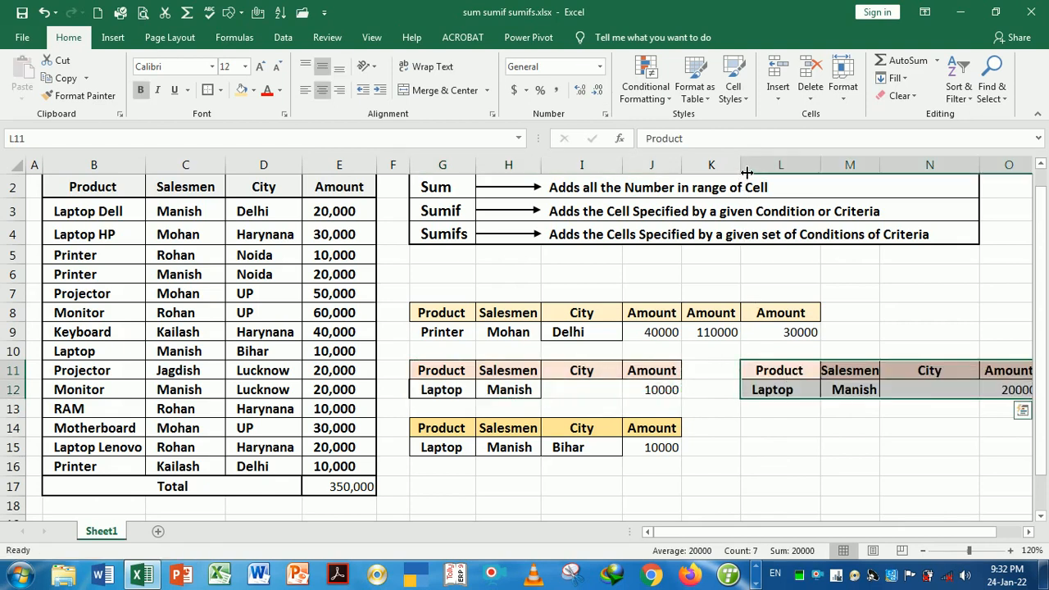
mouse_move(747, 172)
left_mouse_down()
mouse_move(736, 172)
mouse_move(743, 178)
left_mouse_up()
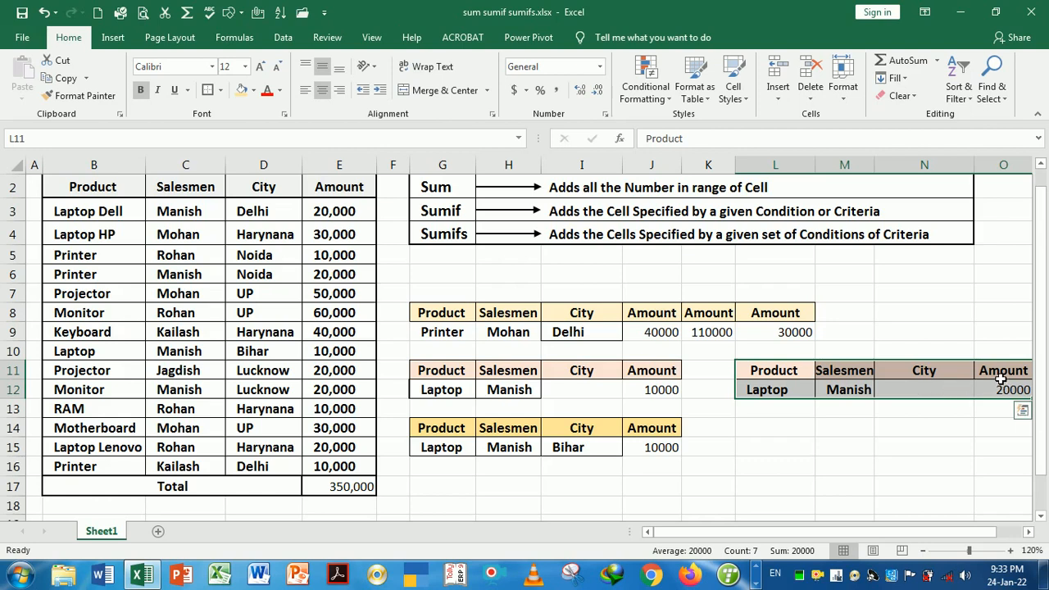
Move the amount header and its value from O11:O12 to N11:N12, replacing the city column of the copied example
left_click_drag(1003, 374, 1001, 390)
key("ctrl+c")
scroll(1001, 390, "right", 3)
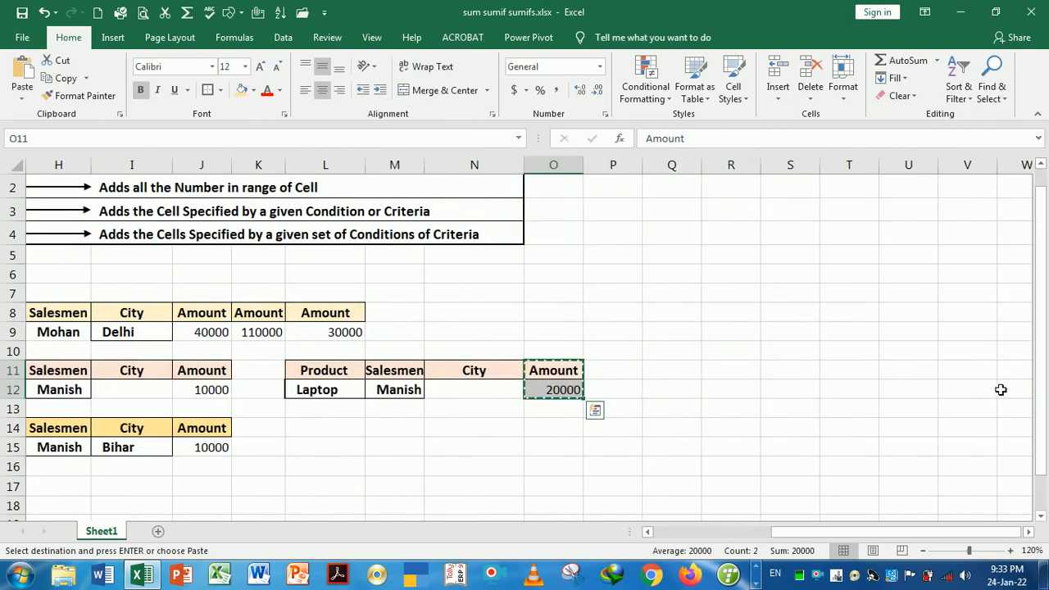
key("Left")
key("Left")
key("Right")
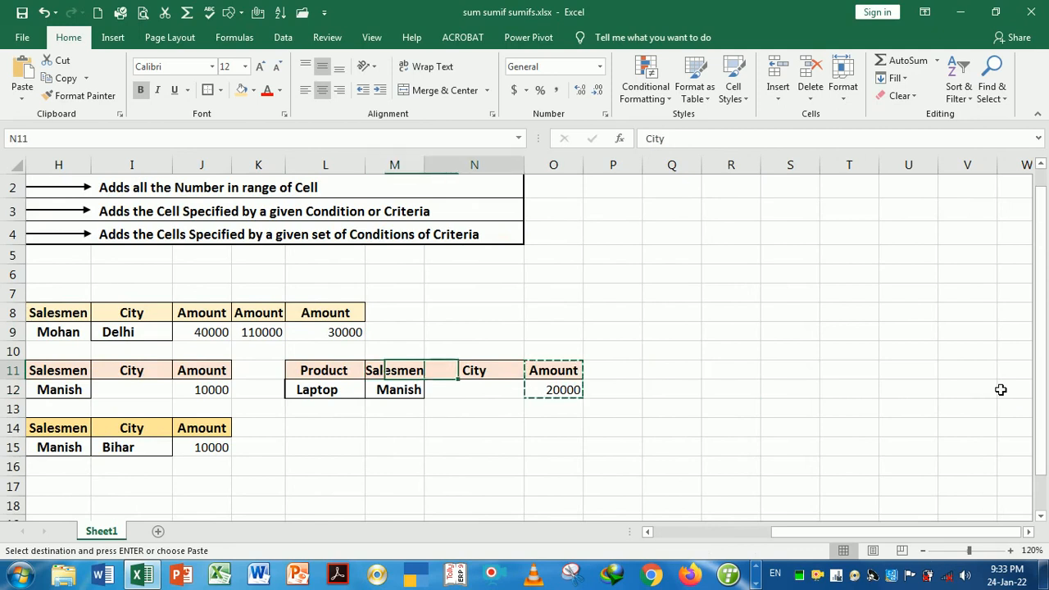
key("Return")
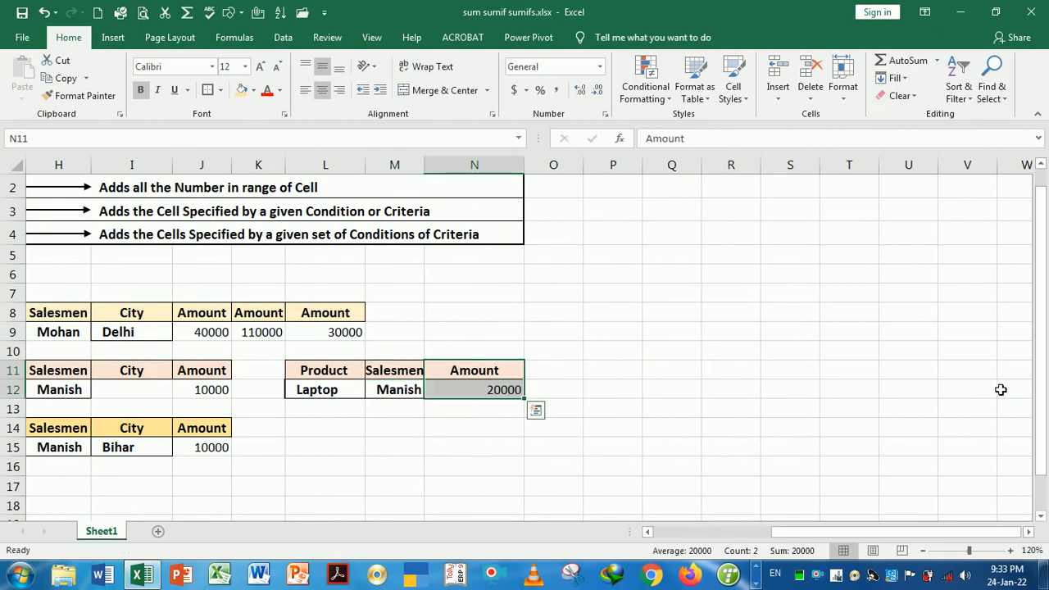
Examine the laptop entries in the product column, in B3, B4, B15 and B10
left_click_drag(975, 533, 858, 531)
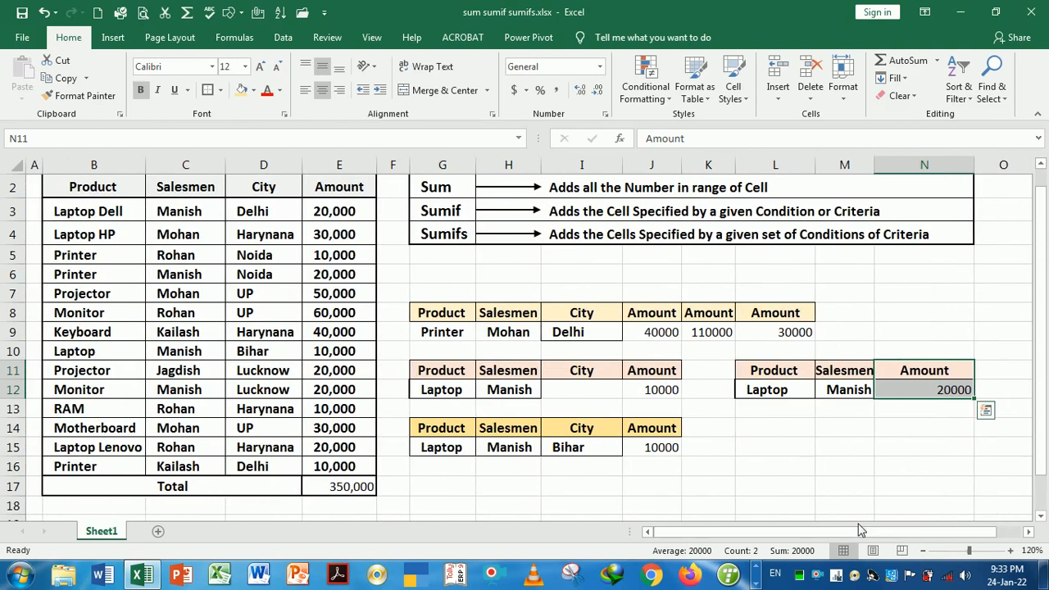
left_click_drag(1042, 328, 1044, 322)
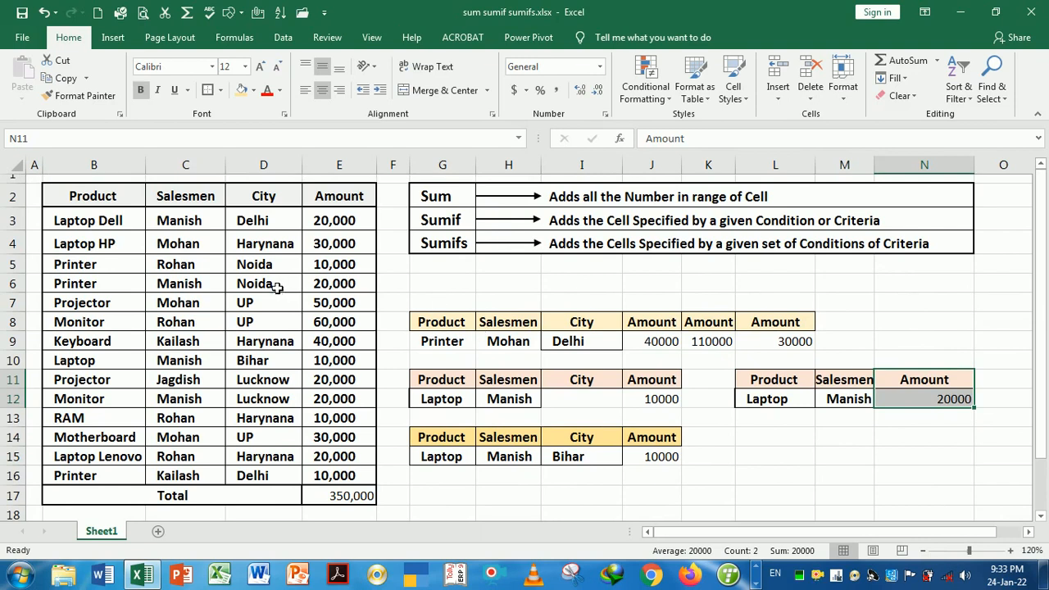
left_click(106, 229)
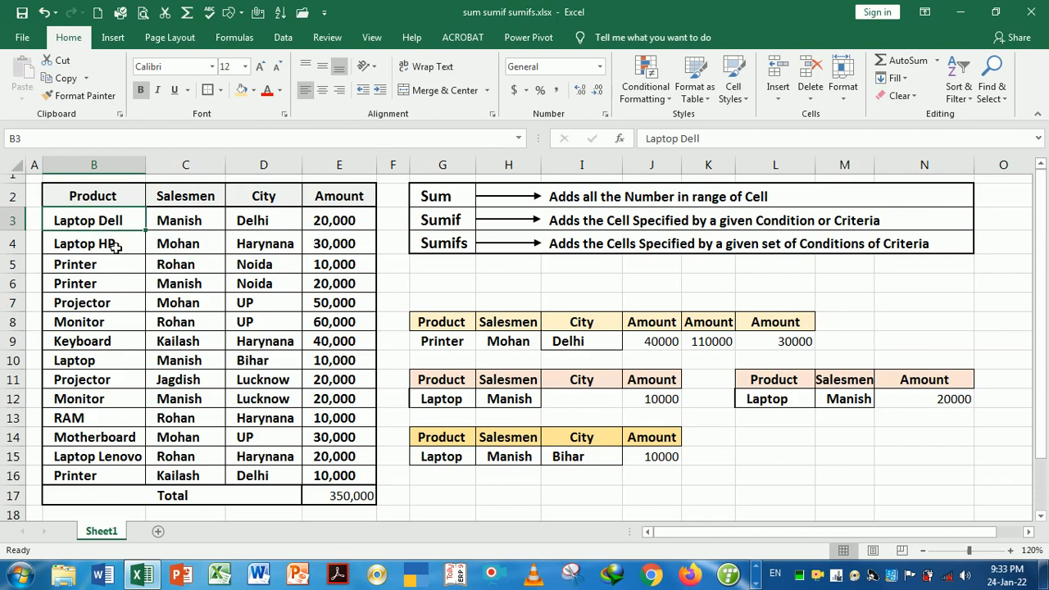
left_click(117, 247)
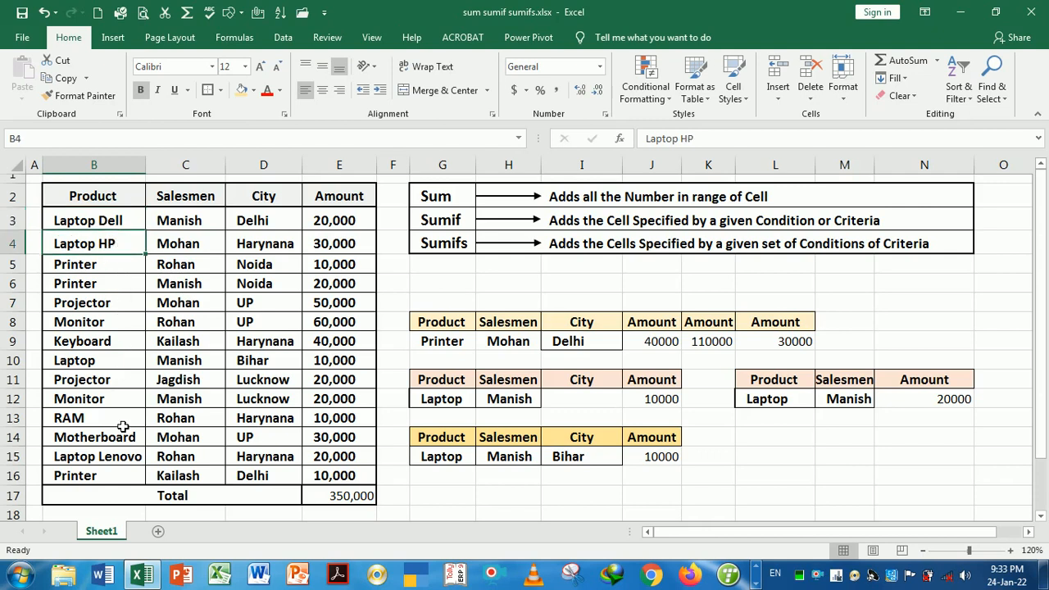
left_click(122, 458)
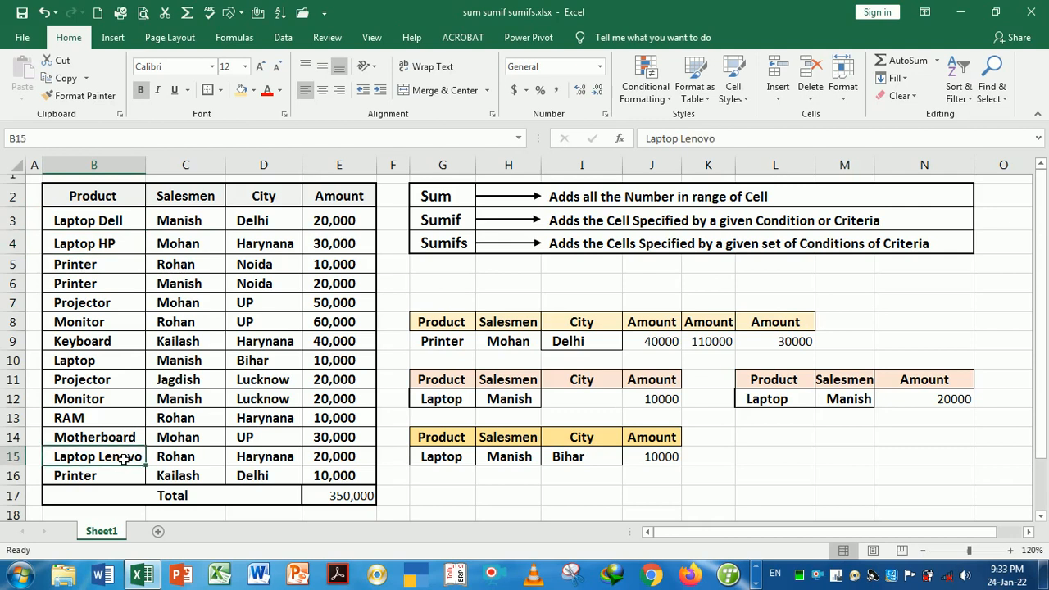
left_click(106, 362)
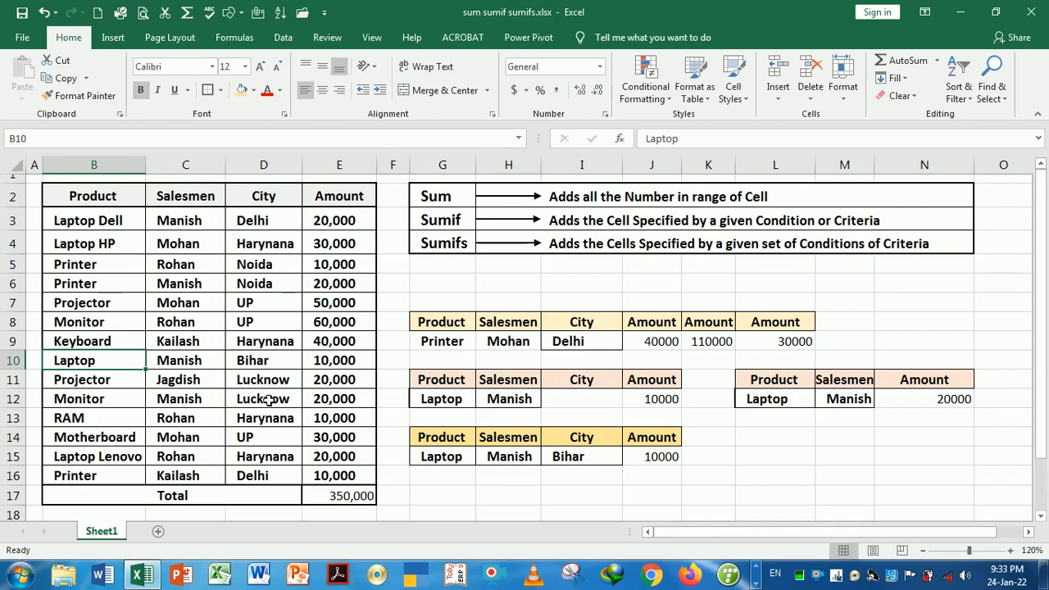
Clear N12 and start a SUMIF formula there with B2:E16 as its range
left_click(908, 402)
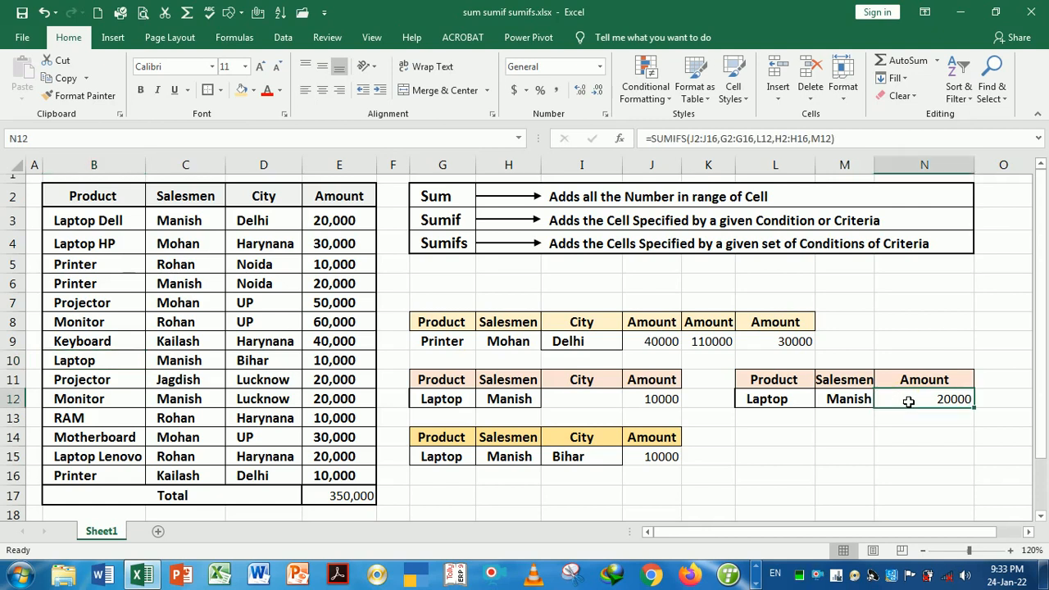
key("Delete")
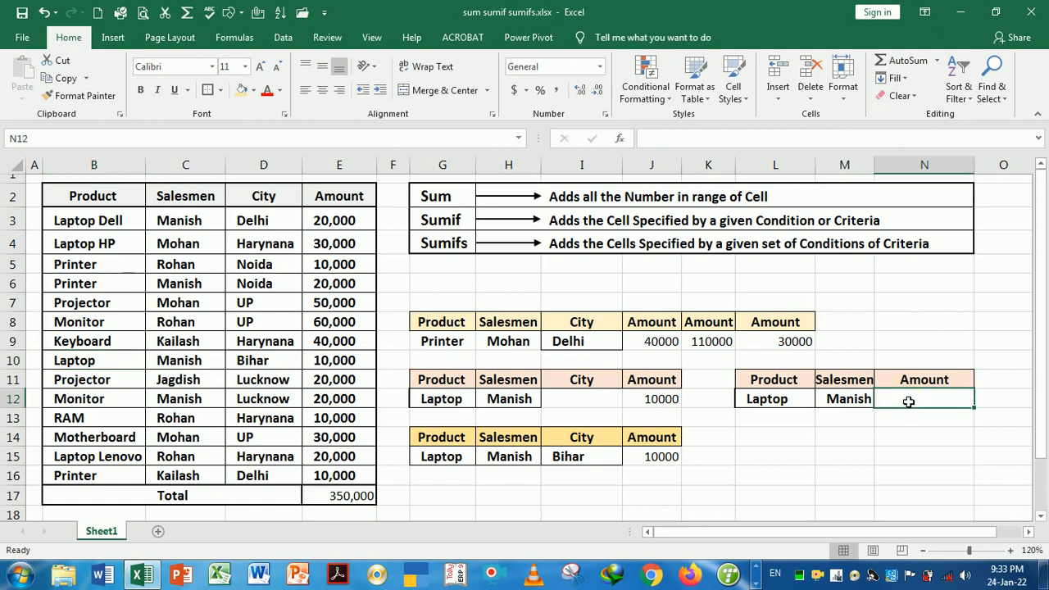
type("=sumif")
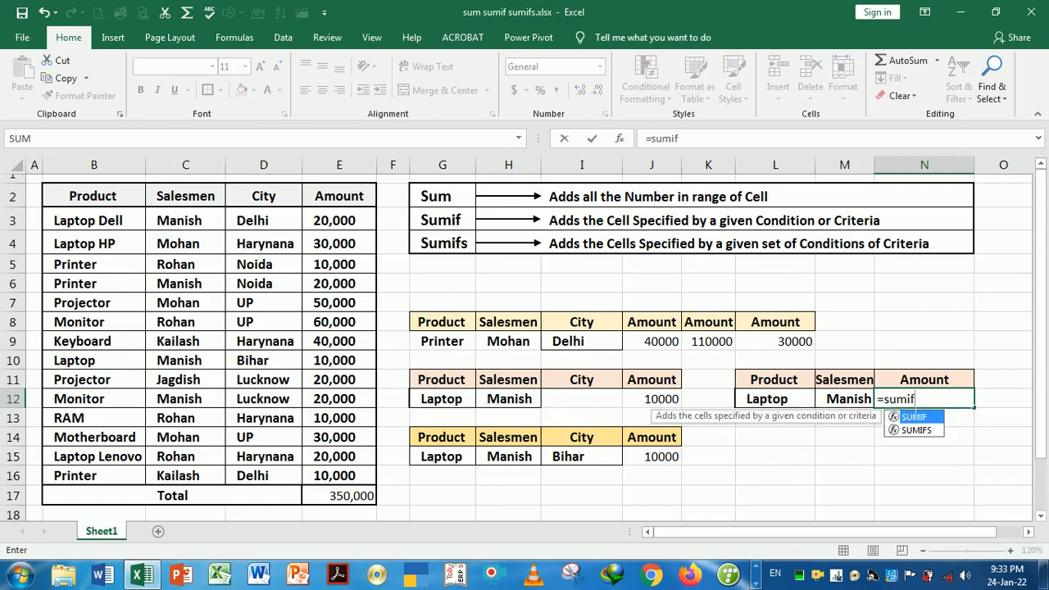
double_click(921, 418)
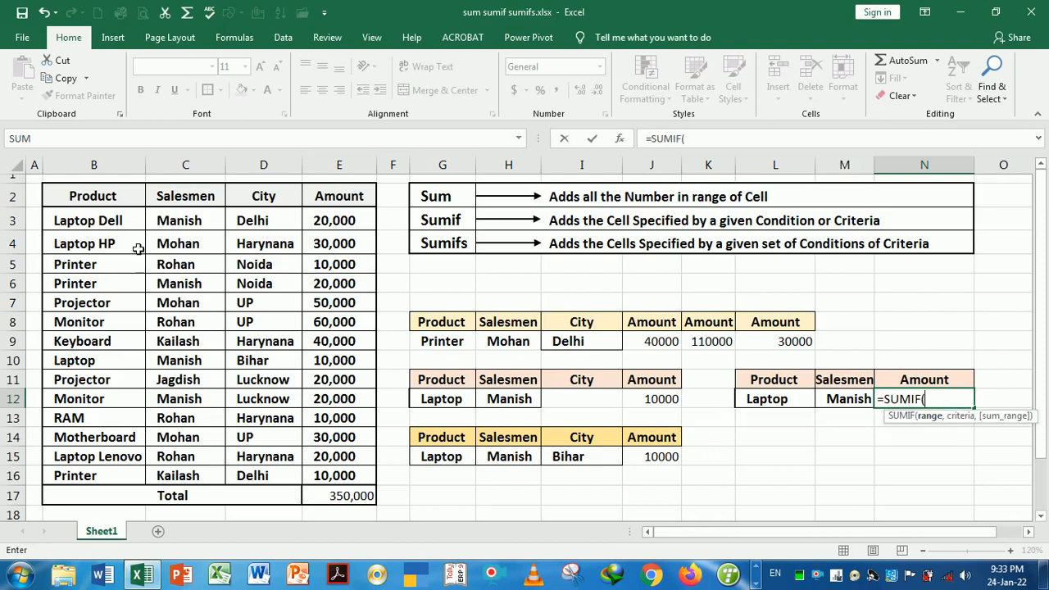
left_click(103, 206)
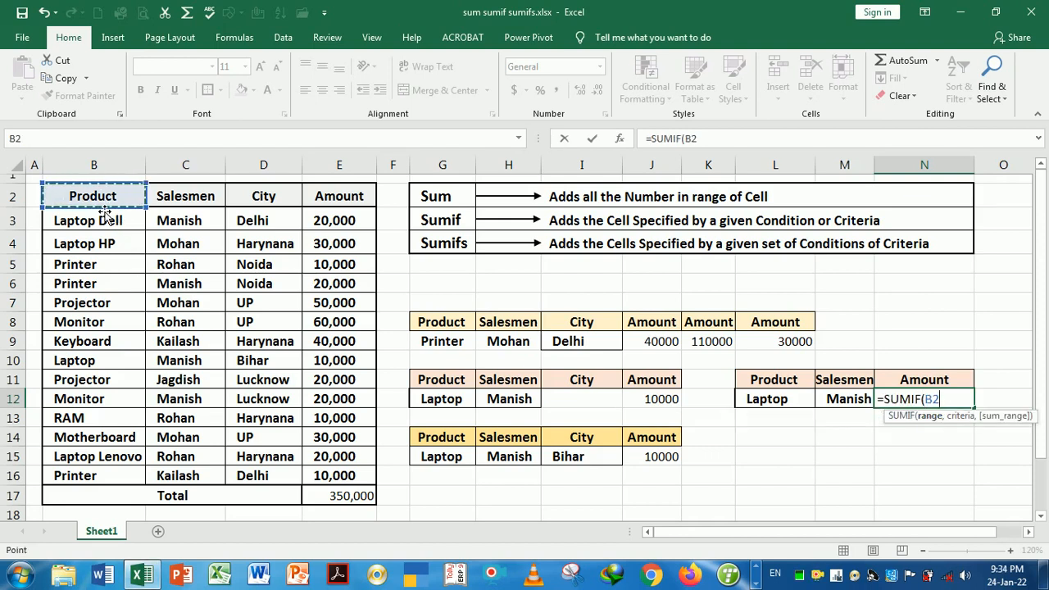
key("shift+Right")
key("shift+Right")
key("shift+Right")
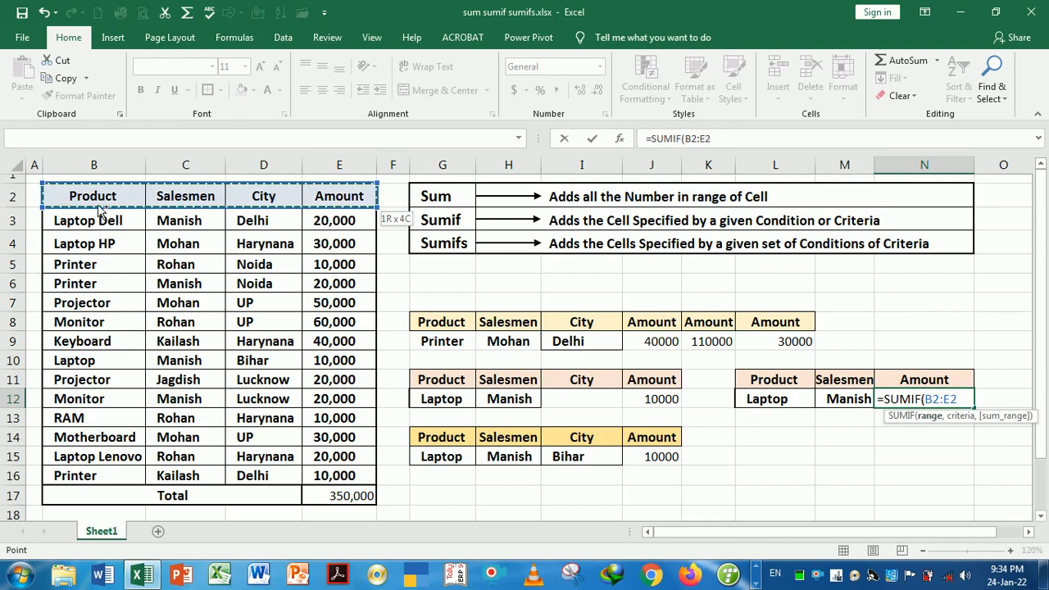
key("shift+Down")
key("ctrl+shift+Down")
key("shift+Up")
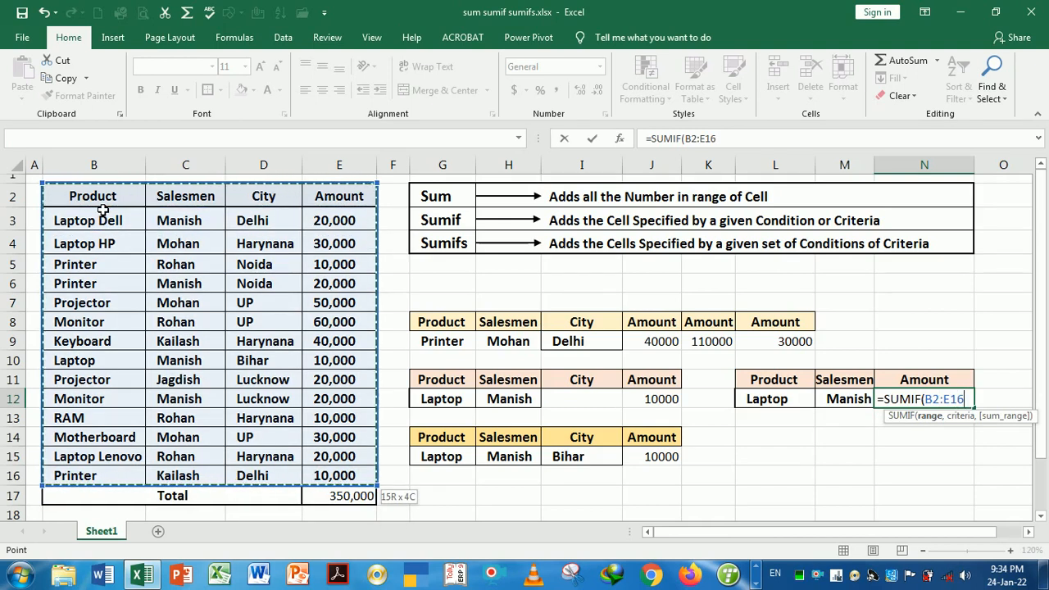
Complete the SUMIF formula in N12 with L12 as the criterion and E2:E16 as the sum range
type(",")
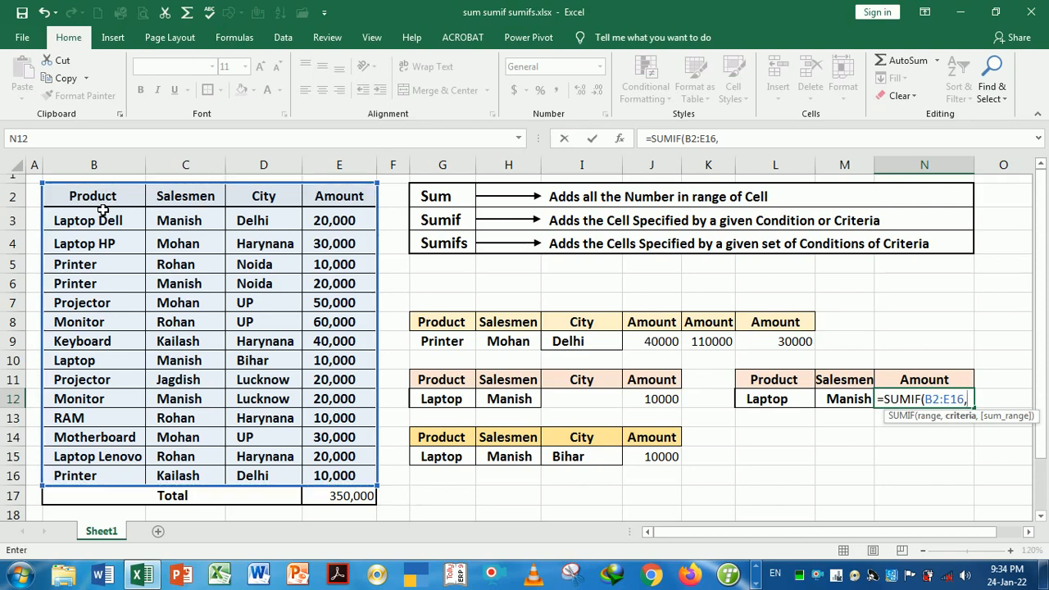
left_click(767, 401)
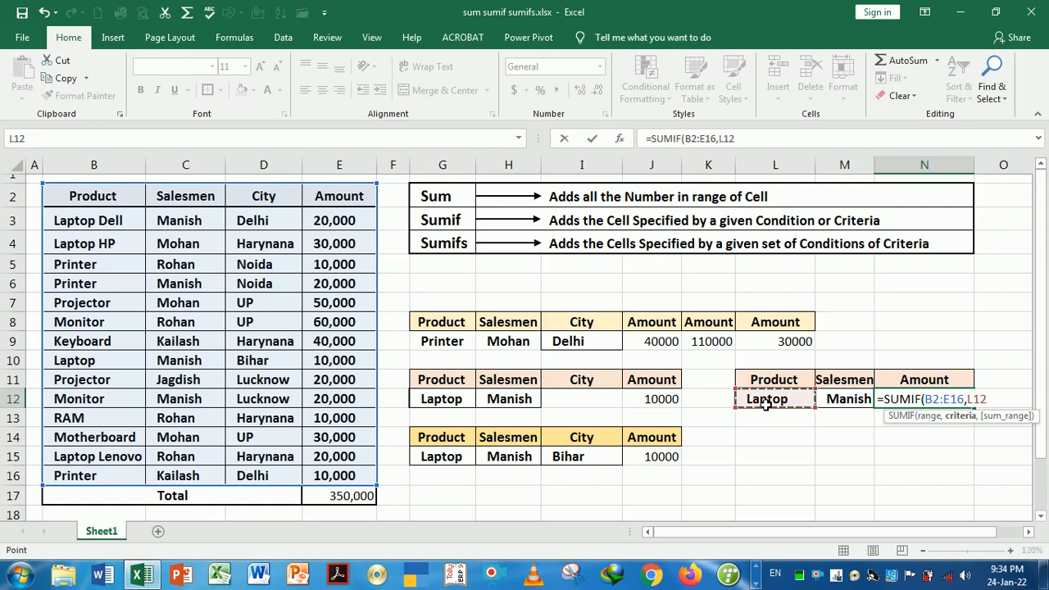
type(",")
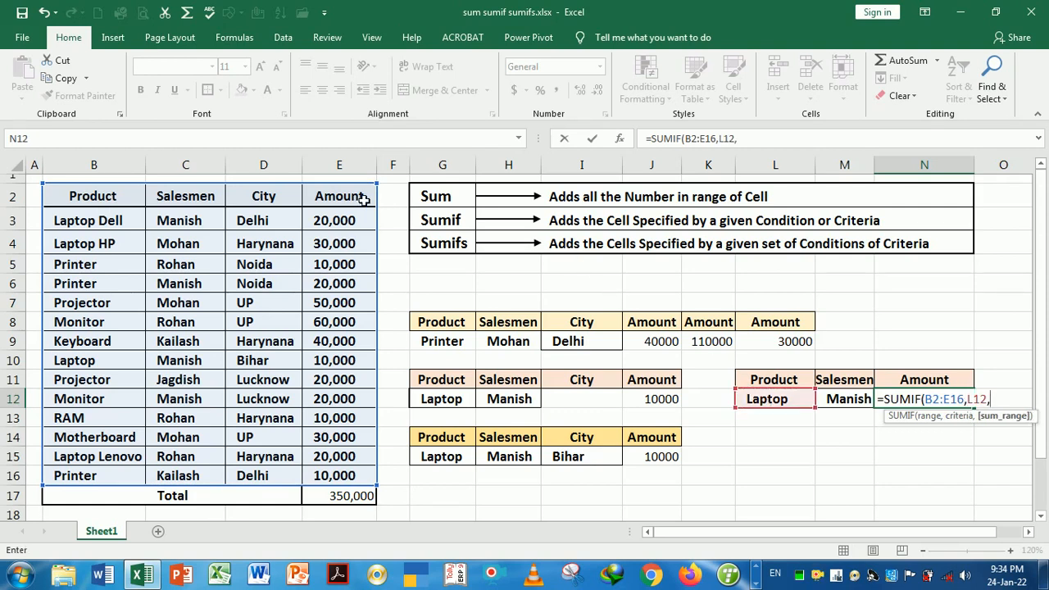
left_click(359, 474)
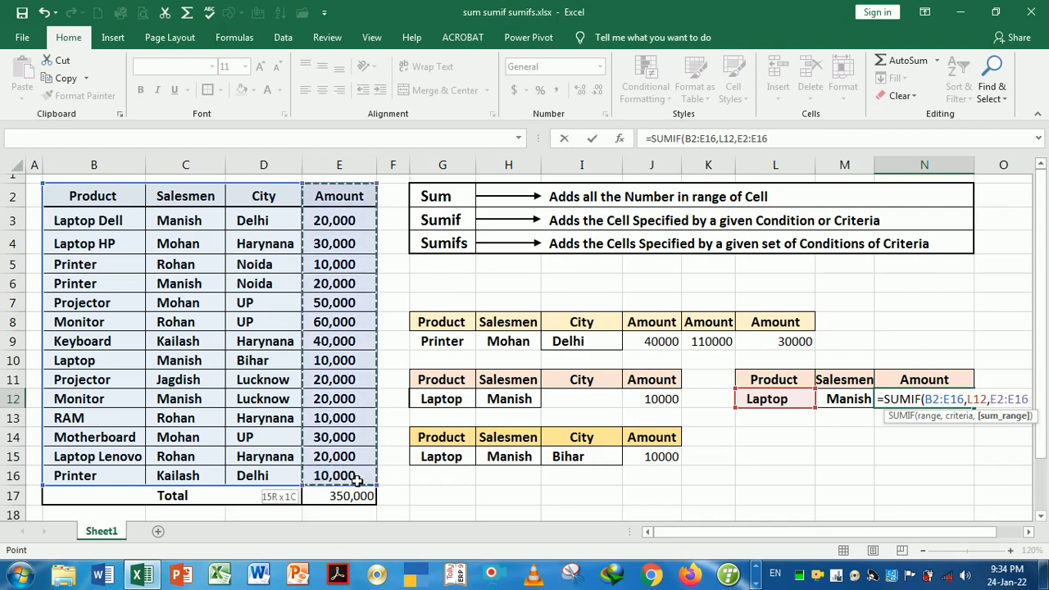
type(")")
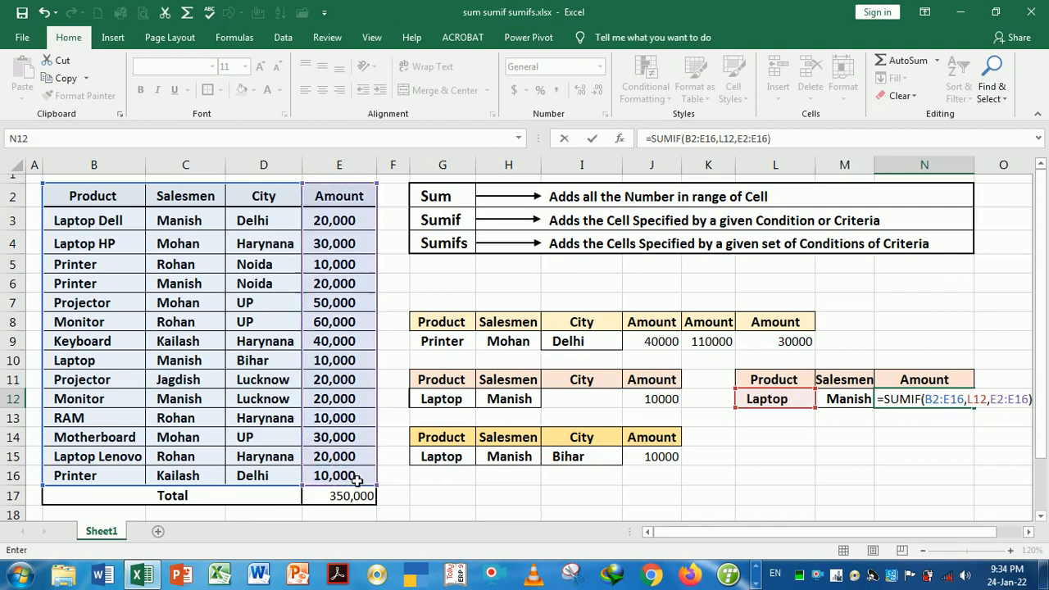
key("Return")
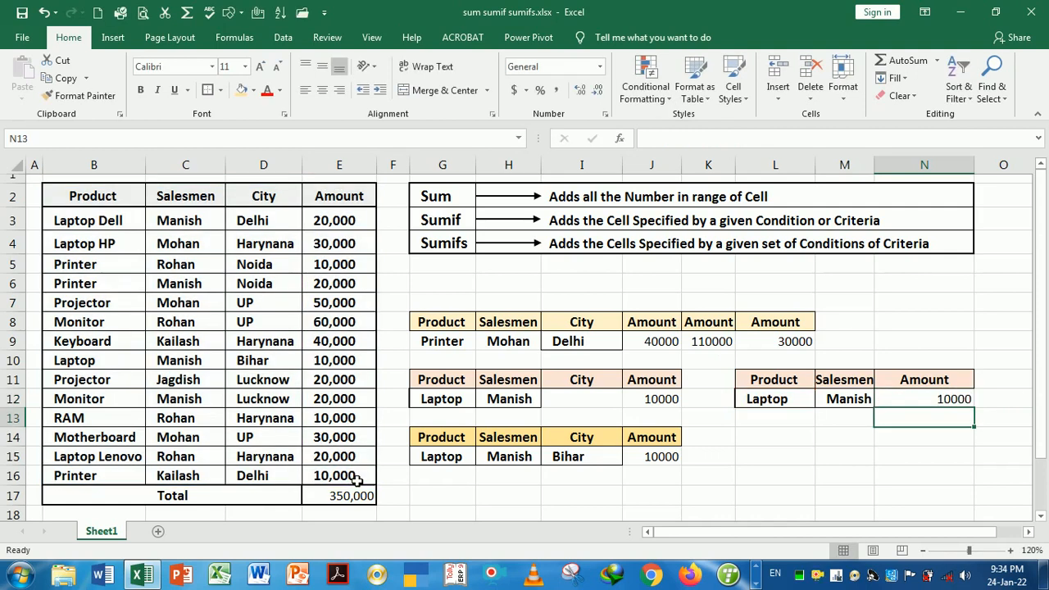
Compare the exact Laptop row B10:E10 with the SUMIF result in N12
left_click(84, 368)
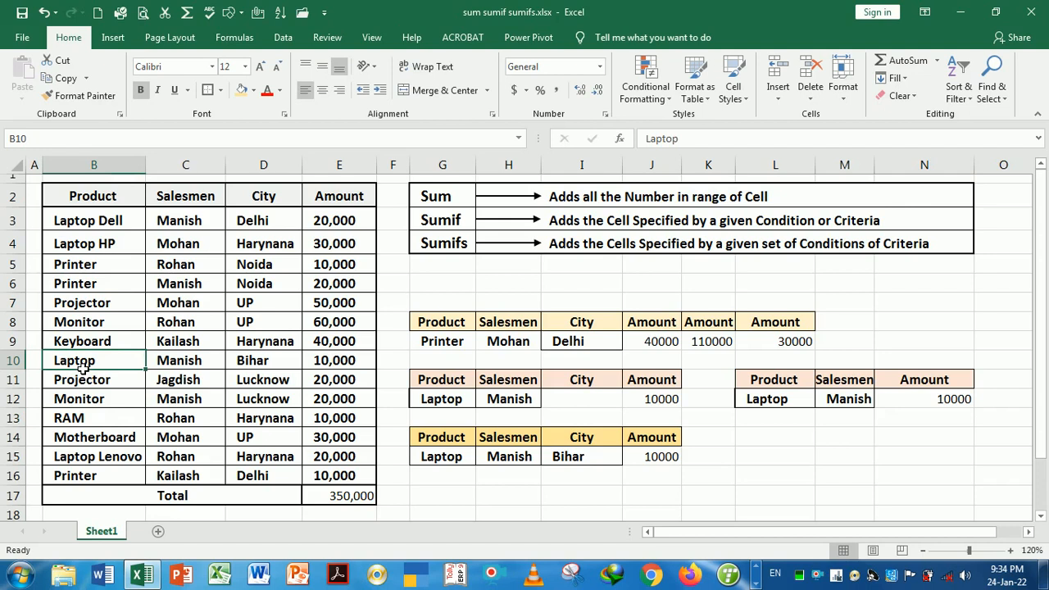
left_click_drag(84, 369, 321, 361)
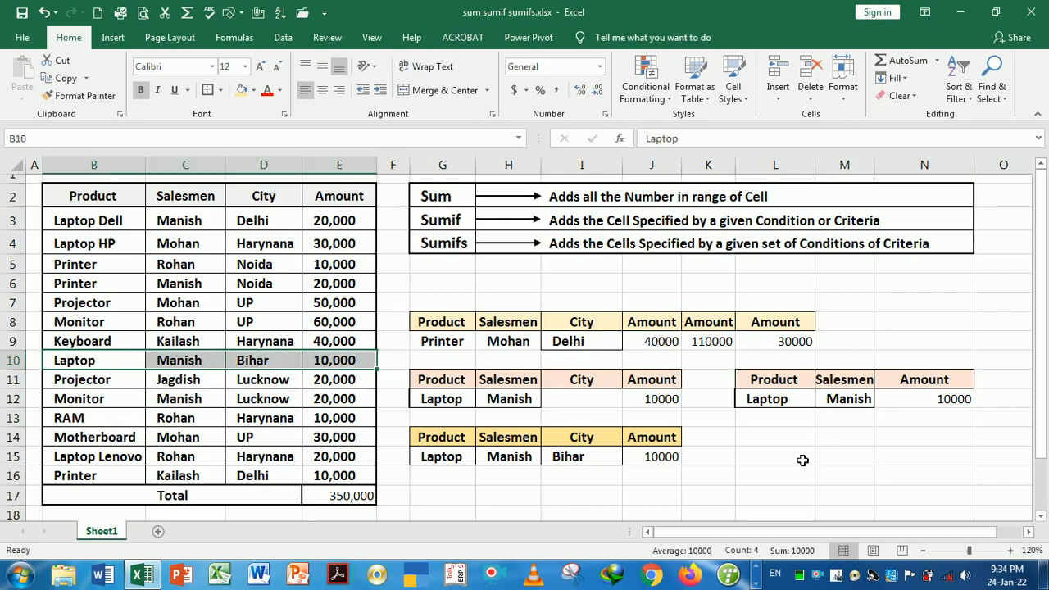
left_click(931, 400)
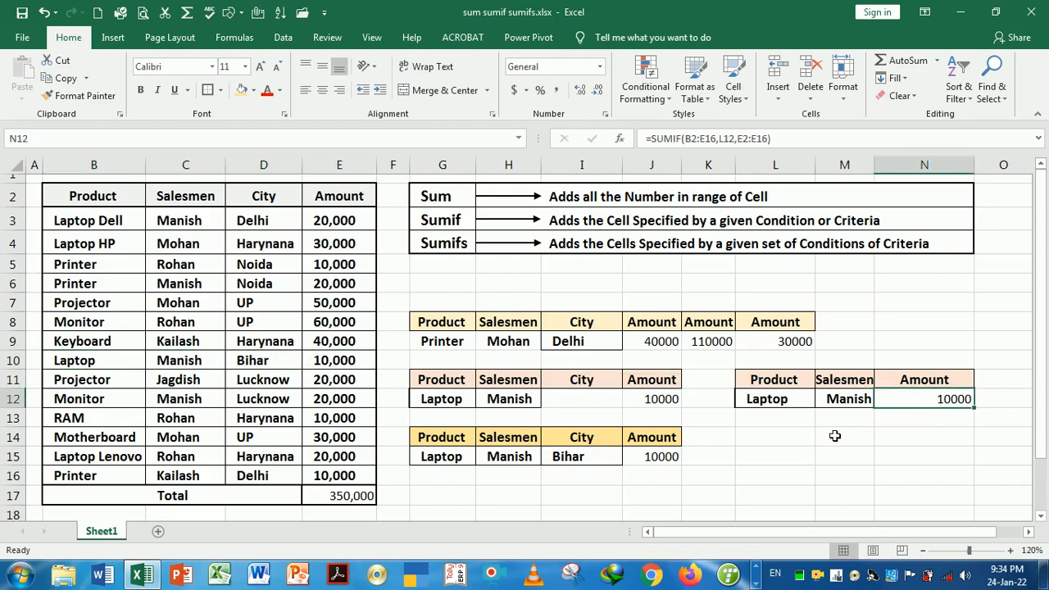
Add an asterisk wildcard to the product criterion in L12 so it reads Laptop*
left_click(797, 434)
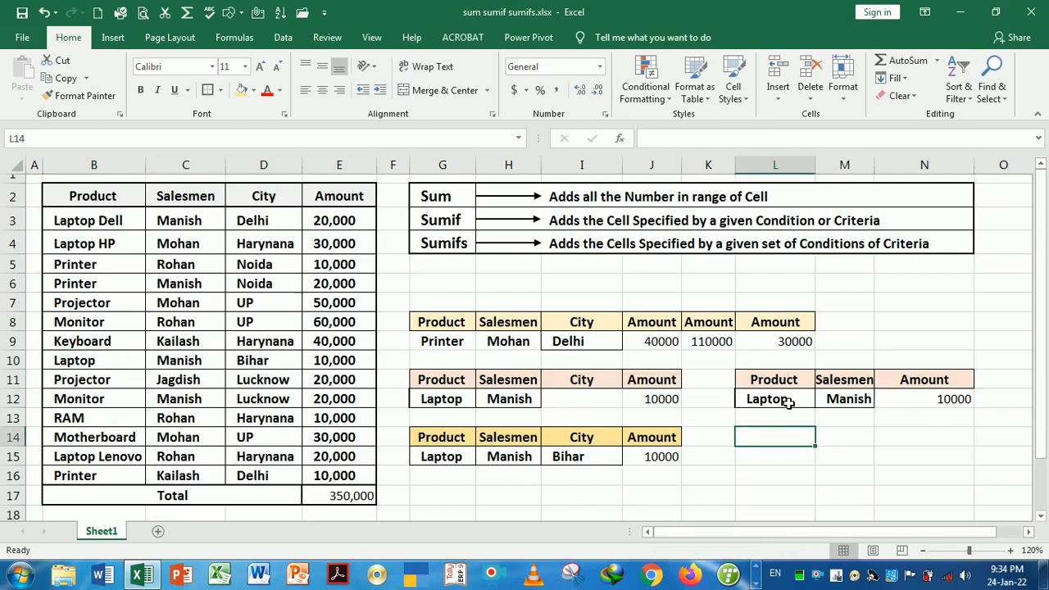
left_click(786, 400)
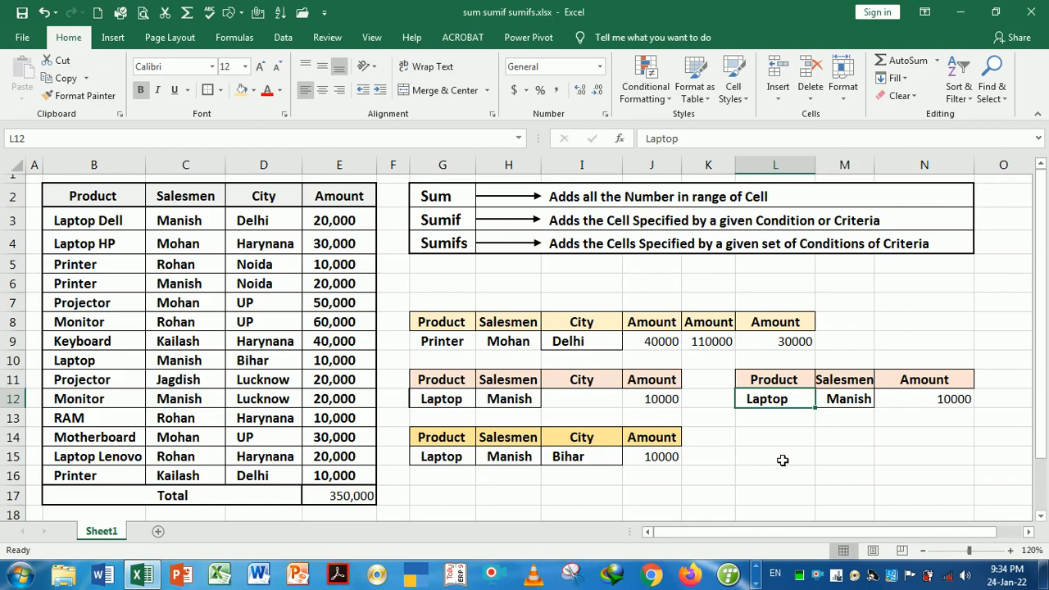
key("F2")
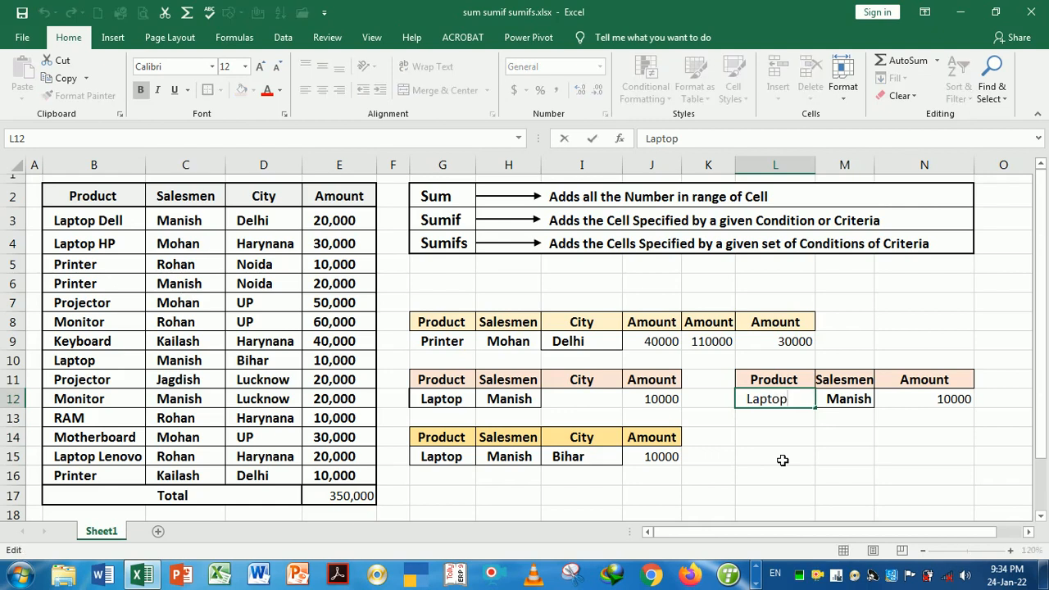
type("*")
key("Return")
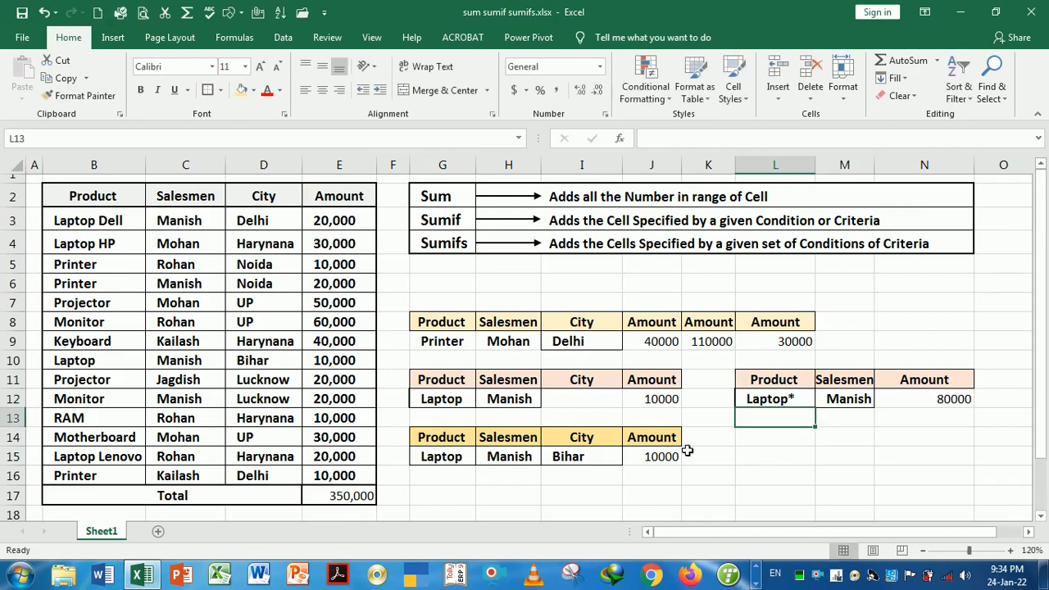
Review the SUMIF formula and its arguments in N12 and the wildcard criterion in L12
left_click(82, 230)
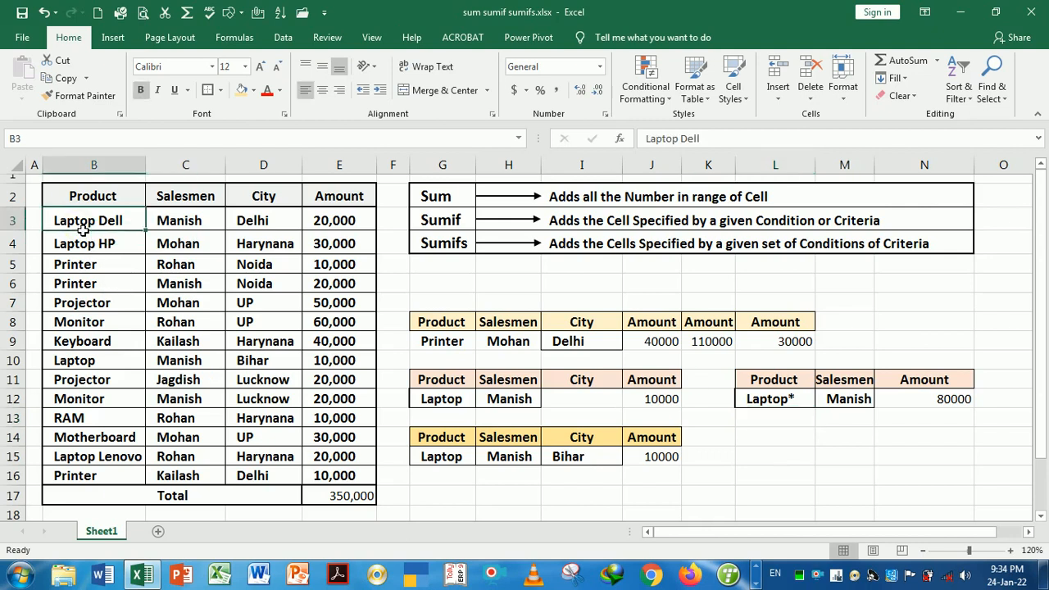
left_click(901, 443)
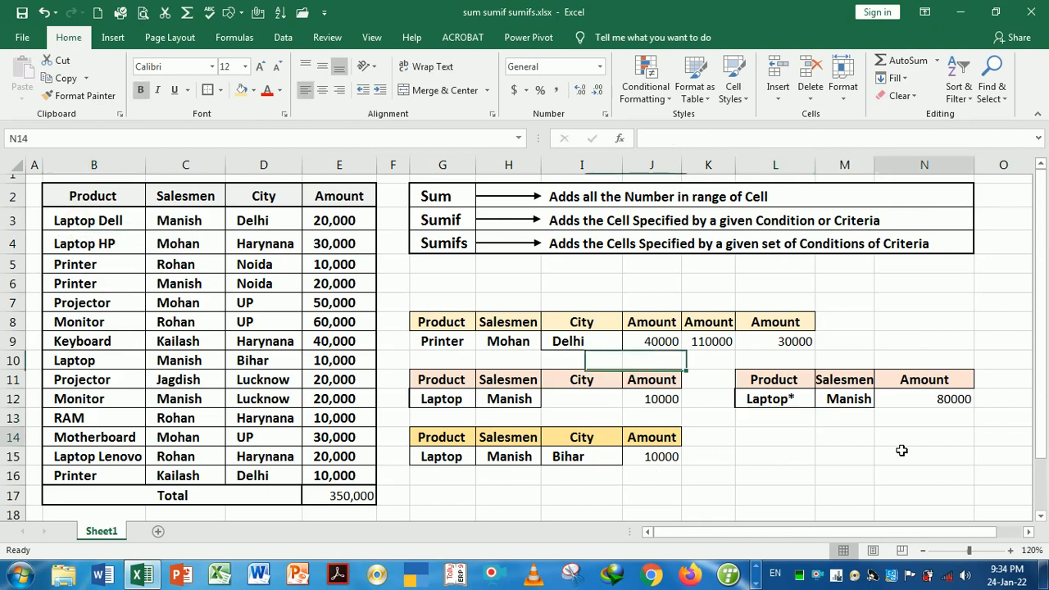
left_click(906, 399)
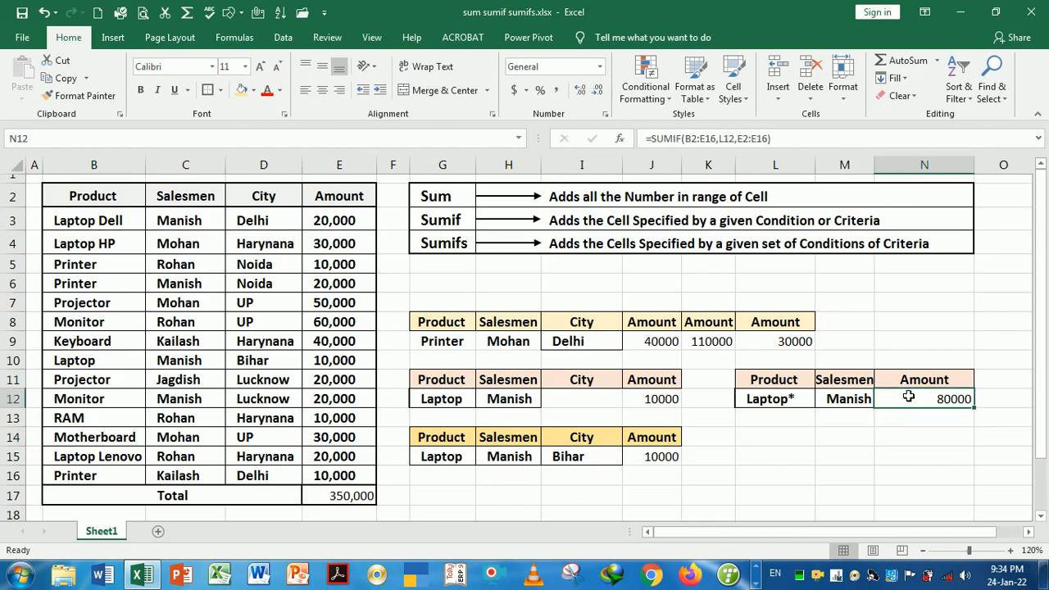
double_click(902, 399)
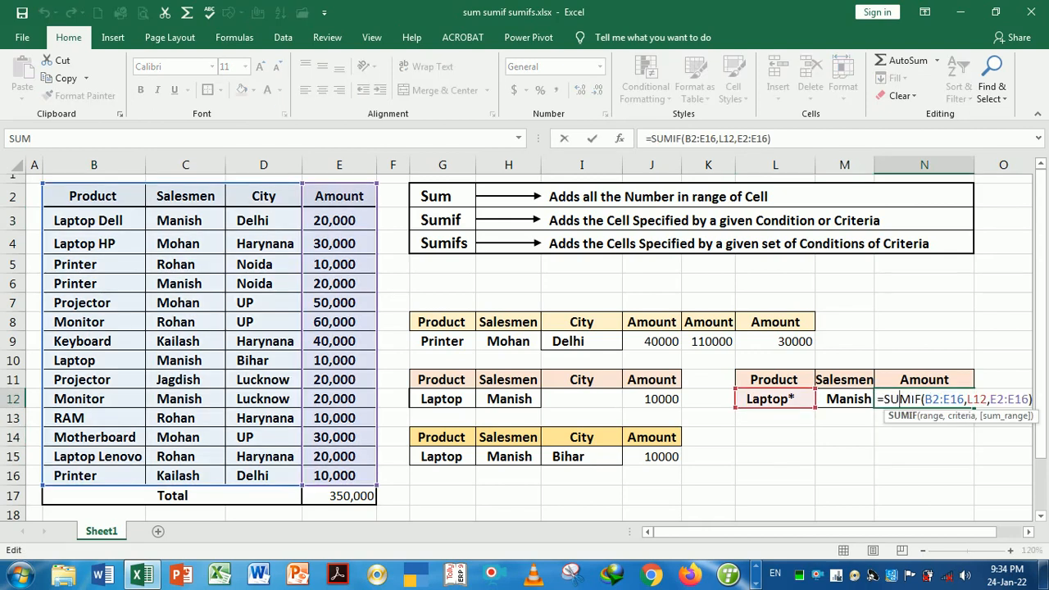
key("Return")
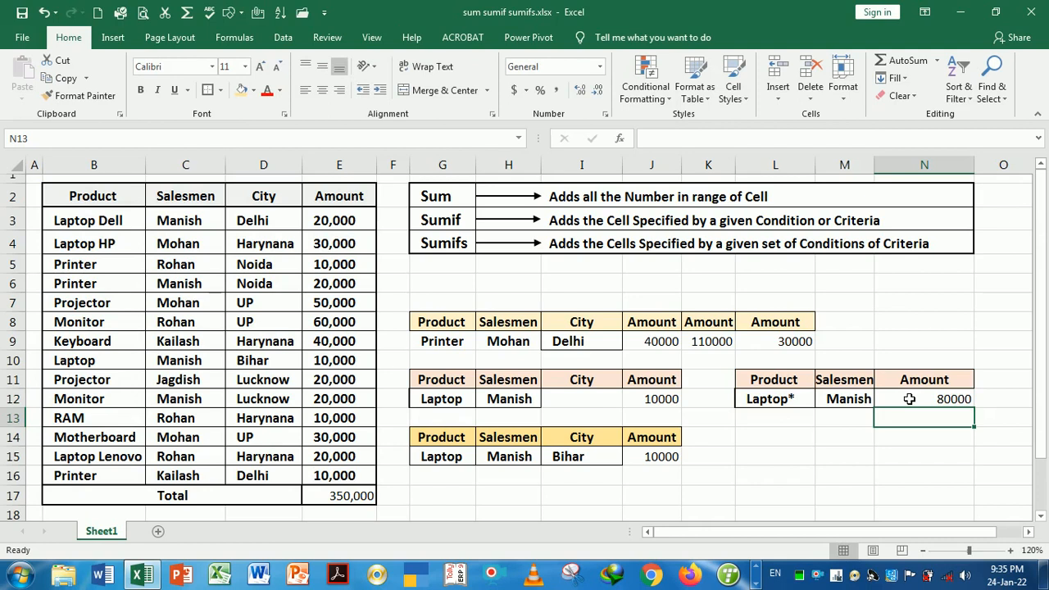
left_click(909, 400)
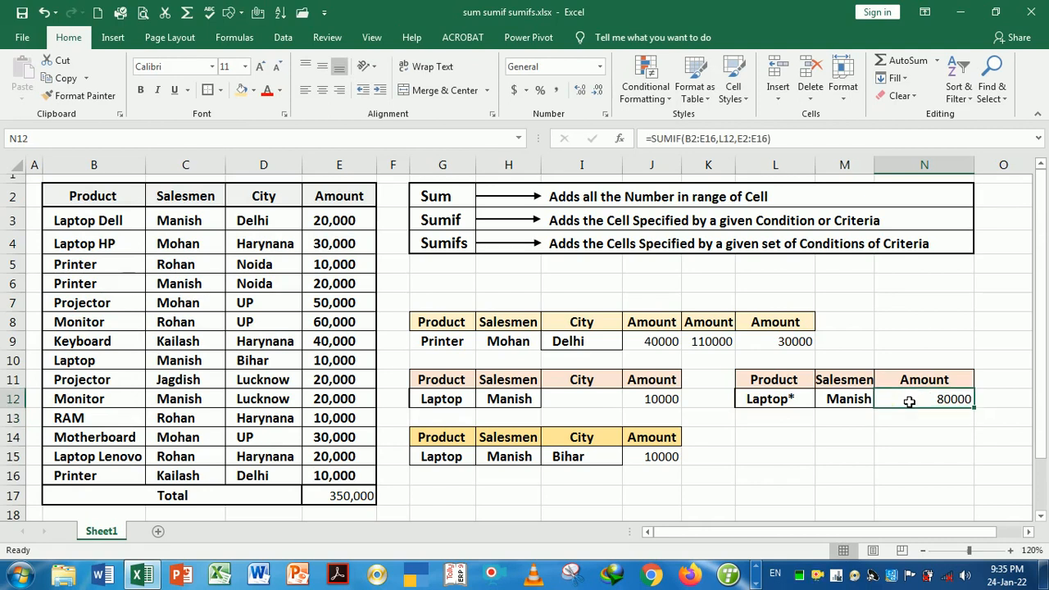
double_click(801, 400)
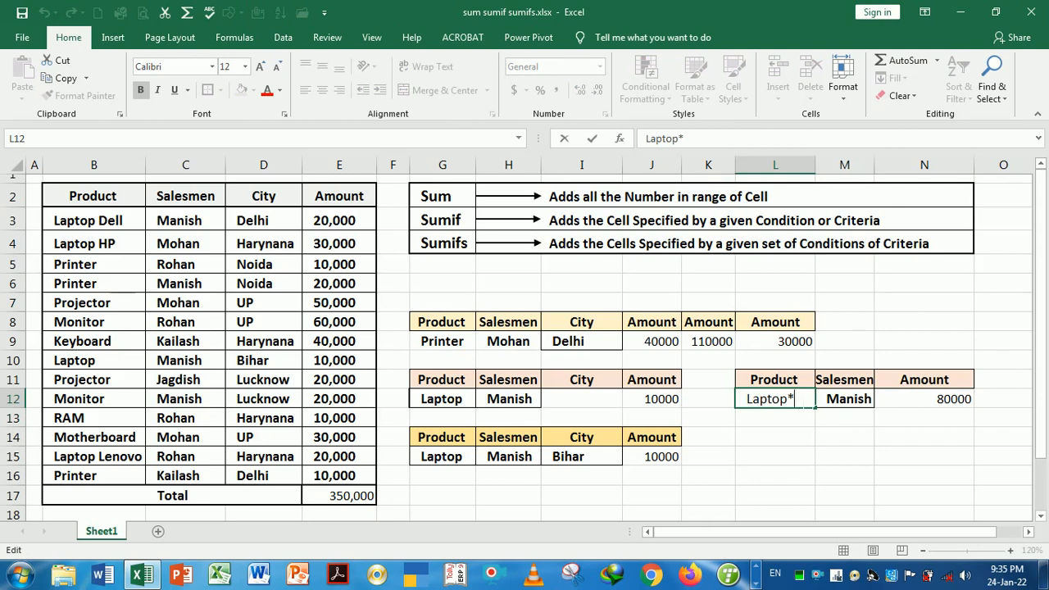
key("Return")
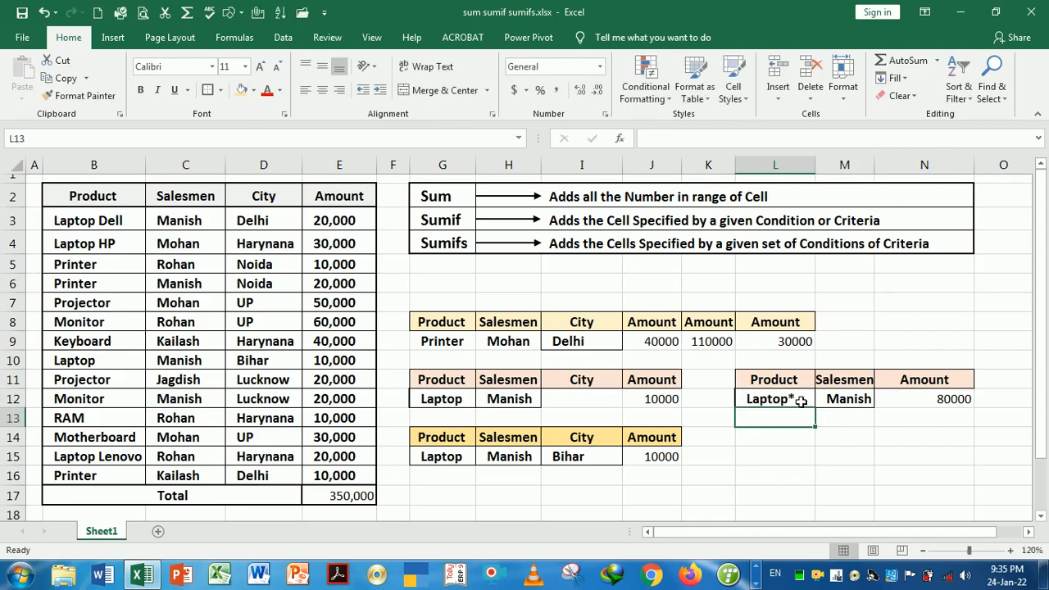
left_click(870, 439)
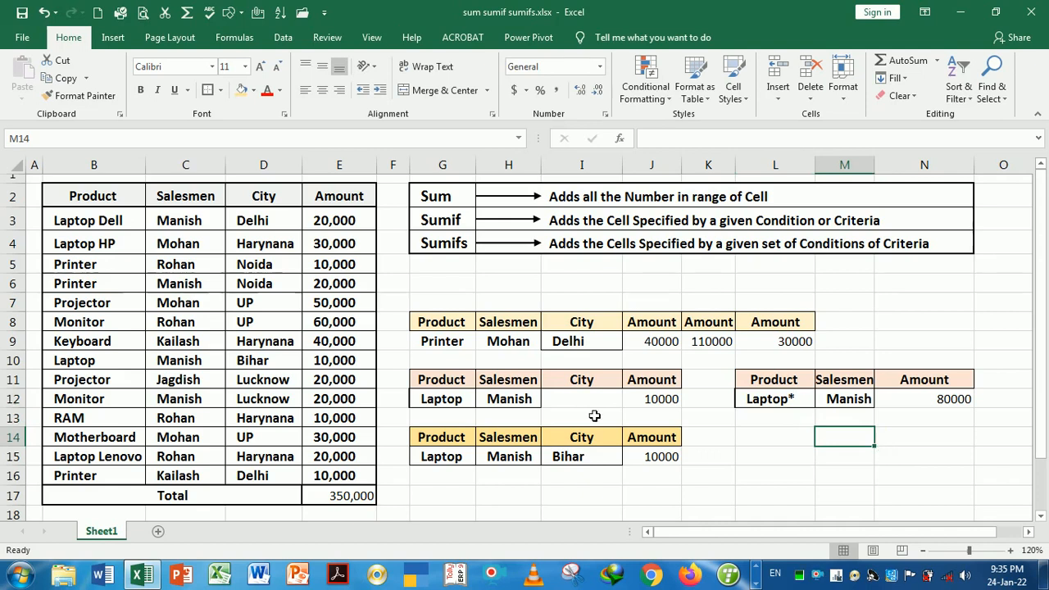
Select the laptop rows B3:E4, B10:E10 and B15:E15 together to check the sum of their amounts
left_click(103, 228)
key("shift+Down")
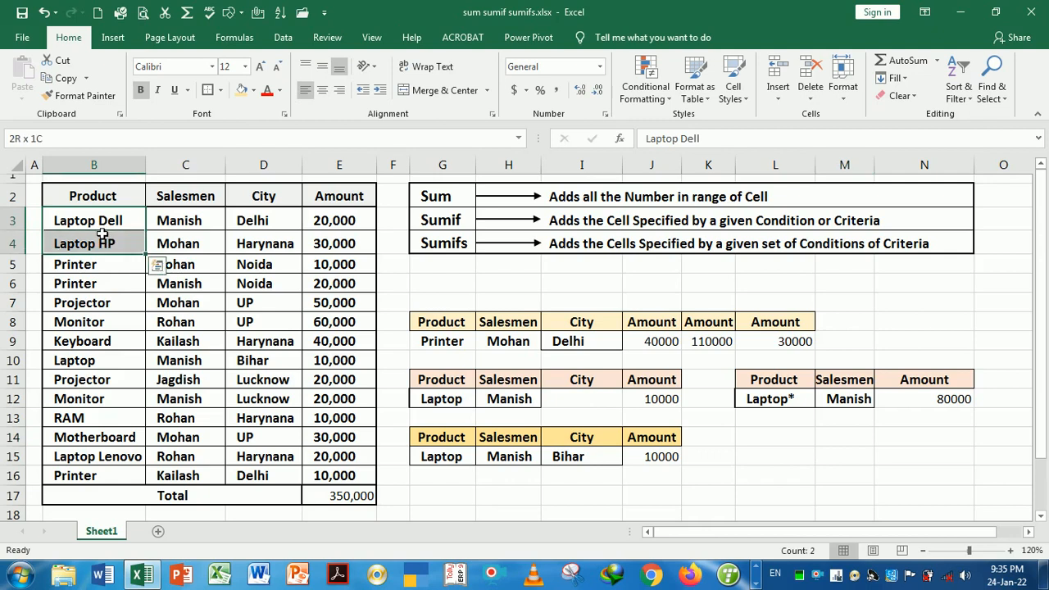
key("shift+Right")
key("shift+Up")
key("shift+Right")
key("shift+Right")
key("shift+Down")
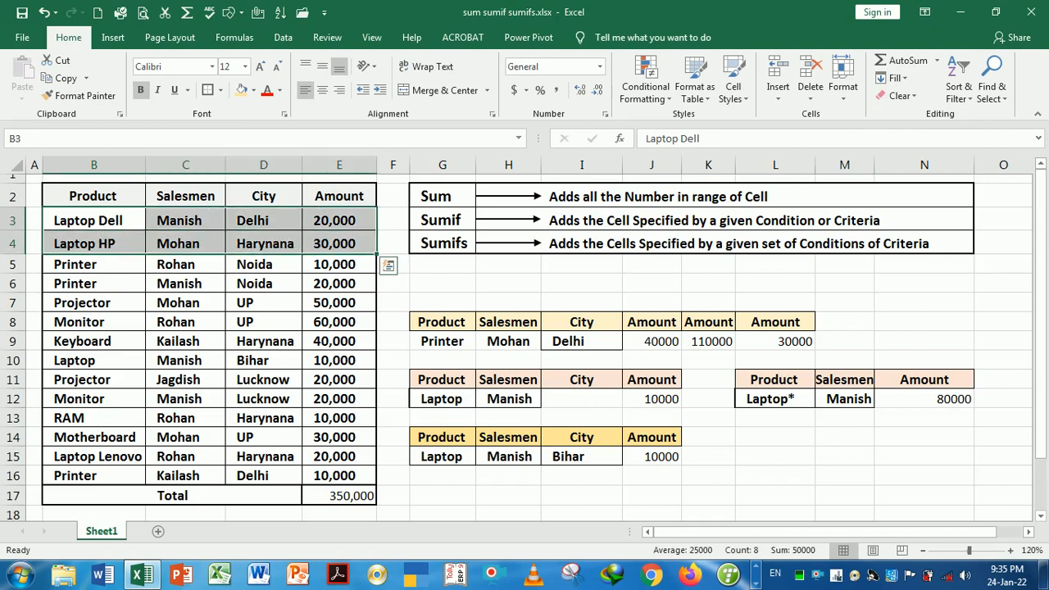
left_click_drag(106, 369, 308, 380)
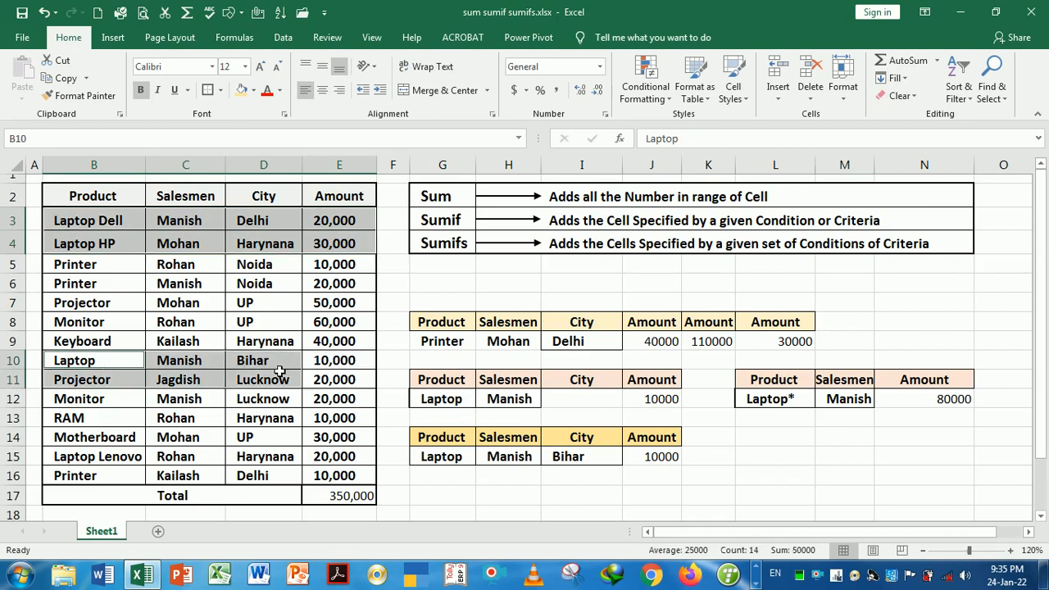
left_click_drag(125, 387, 340, 396)
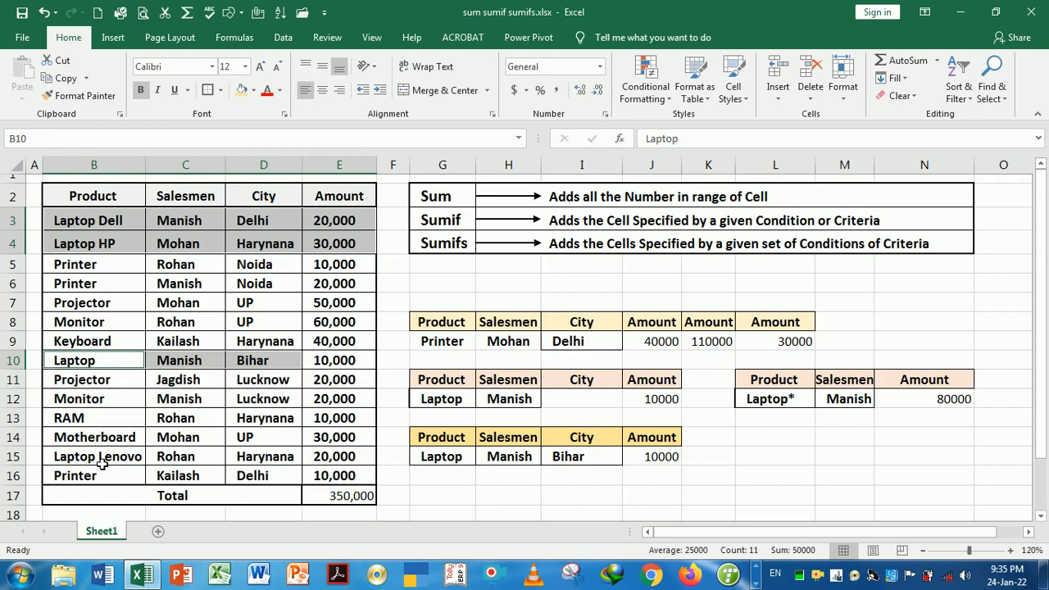
left_click_drag(104, 464, 332, 458)
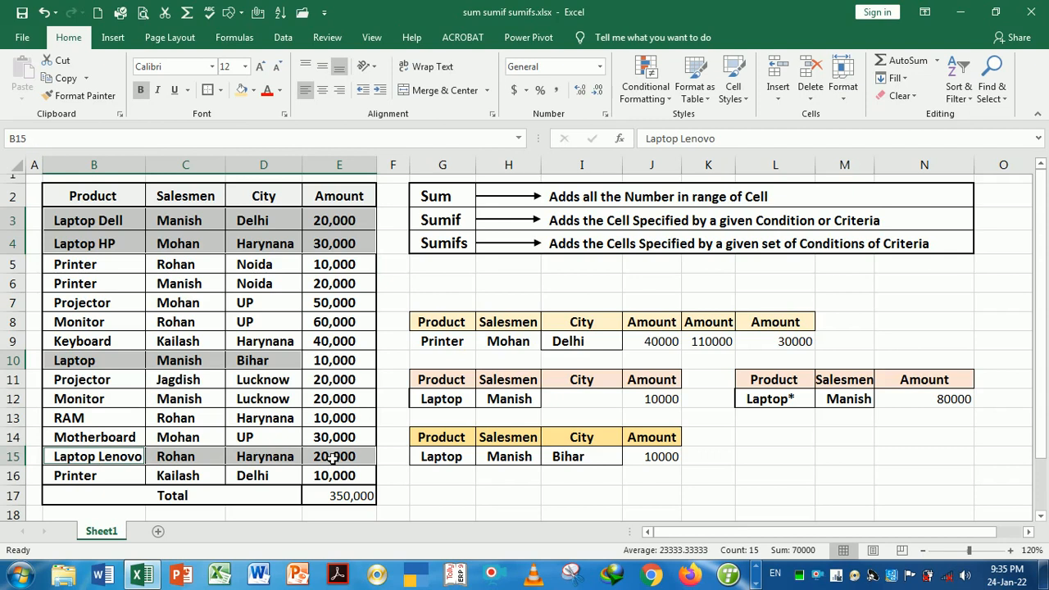
left_click(324, 361, "ctrl")
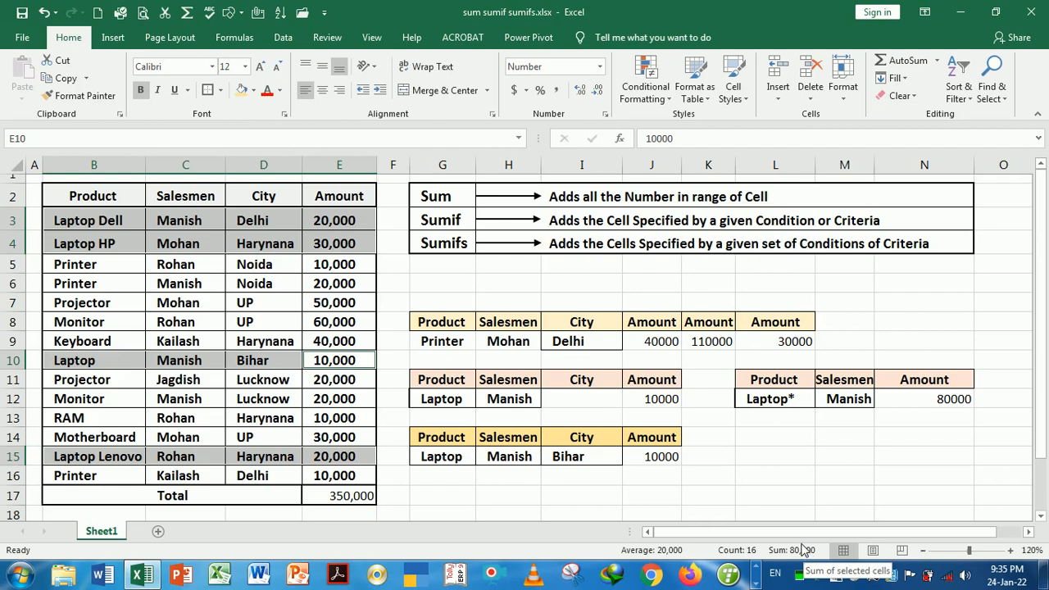
Try to copy the separately selected laptop rows, and clear the selection by selecting L14
key("ctrl+c")
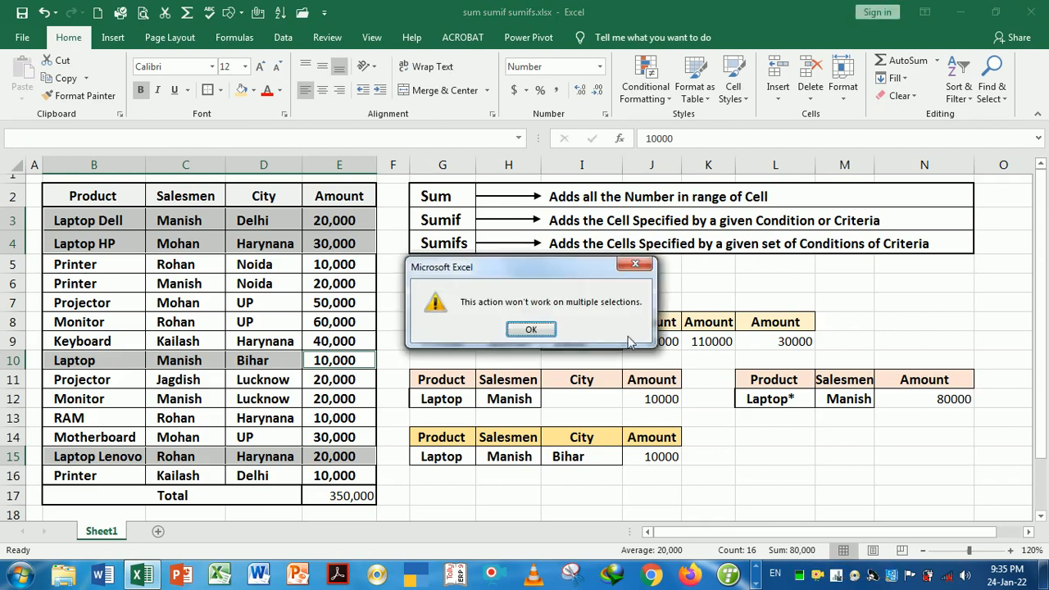
left_click(633, 267)
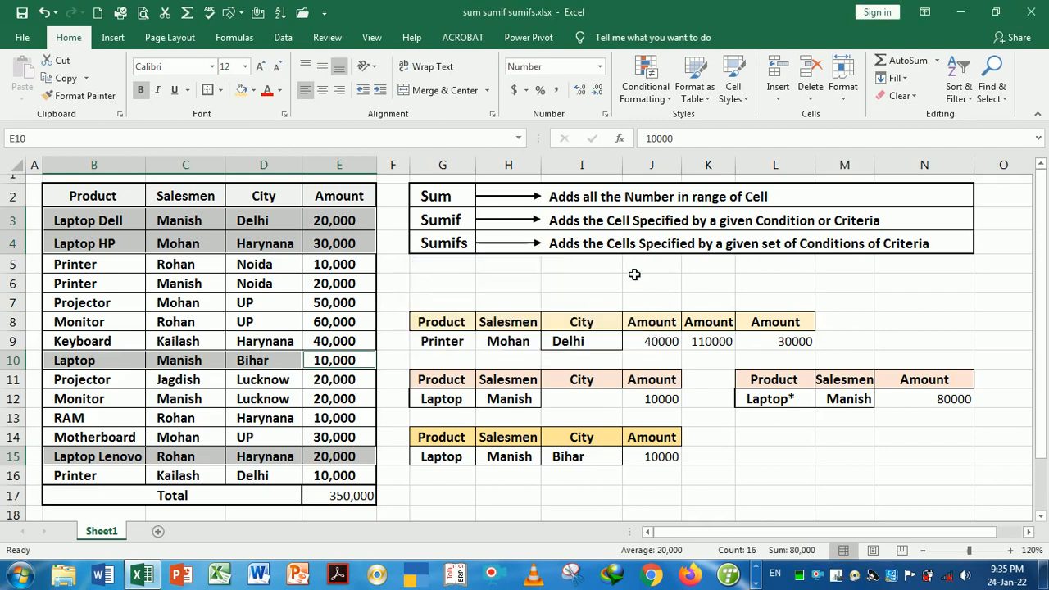
left_click(762, 440)
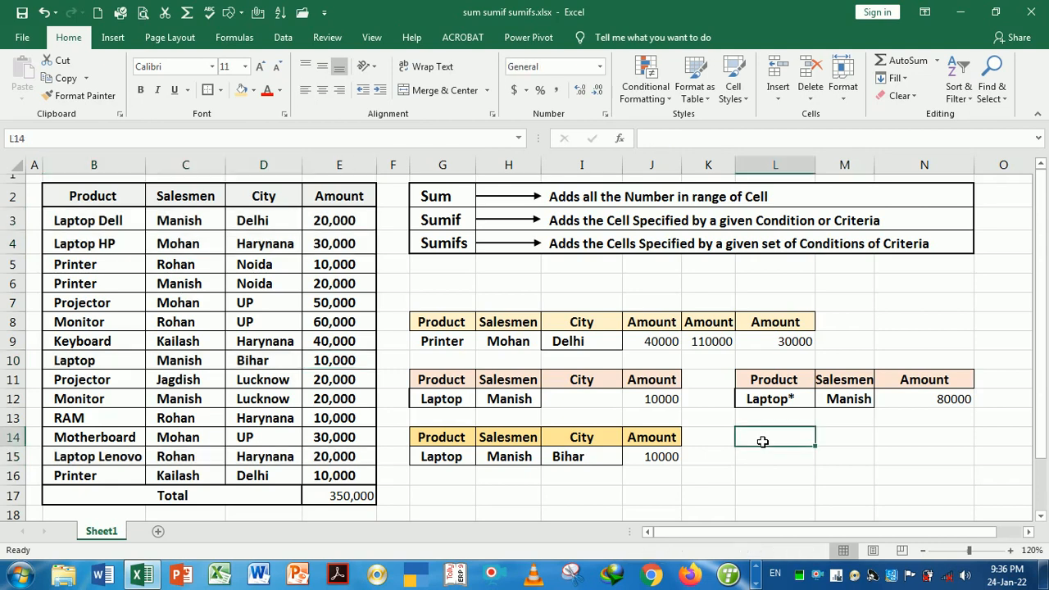